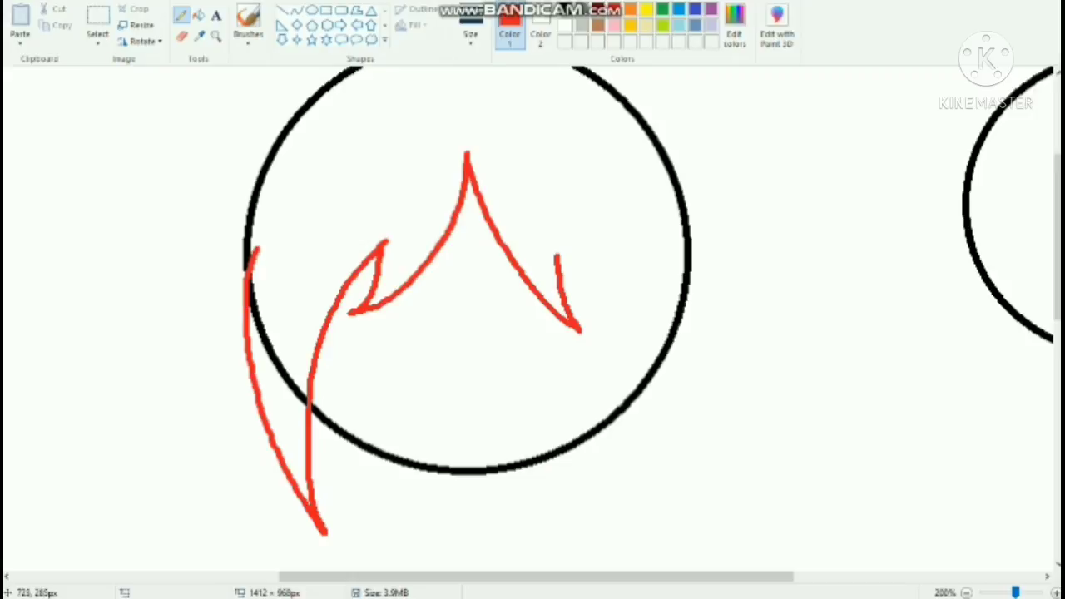
pyautogui.moveTo(559, 233)
pyautogui.mouseDown()
pyautogui.moveTo(585, 512)
pyautogui.moveTo(701, 321)
pyautogui.mouseUp()
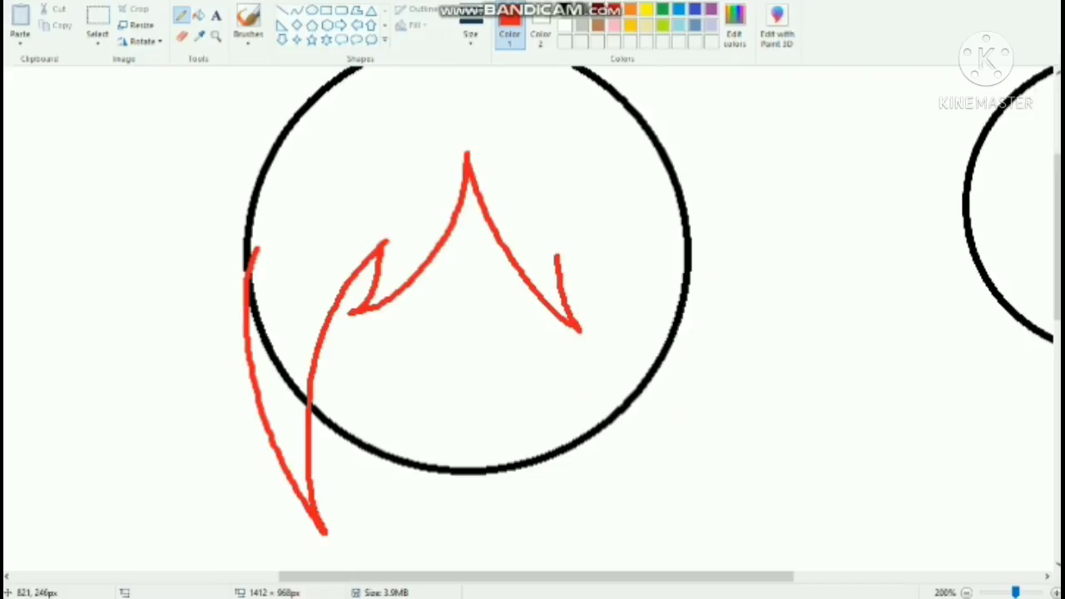
pyautogui.moveTo(691, 241)
pyautogui.mouseDown()
pyautogui.moveTo(582, 530)
pyautogui.moveTo(595, 344)
pyautogui.mouseUp()
pyautogui.moveTo(594, 345); pyautogui.dragTo(601, 268)
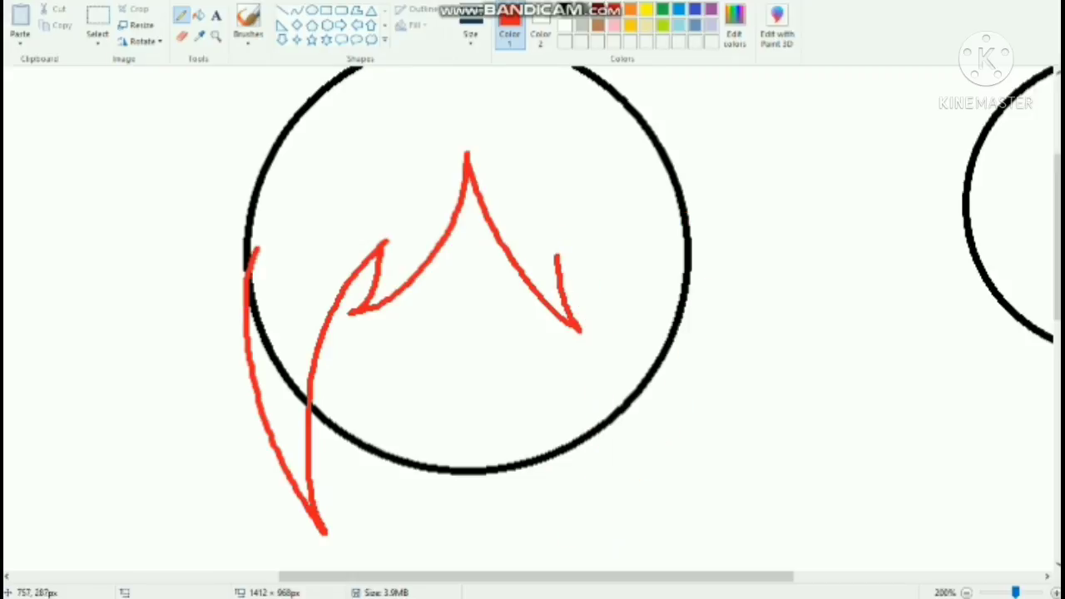
# Step: Draw the right side lock in red, from the fringe down past the chin and back up to the head circle
pyautogui.moveTo(545, 237); pyautogui.dragTo(611, 429)
pyautogui.moveTo(549, 239)
pyautogui.mouseDown()
pyautogui.moveTo(591, 505)
pyautogui.moveTo(697, 237)
pyautogui.moveTo(673, 175)
pyautogui.mouseUp()
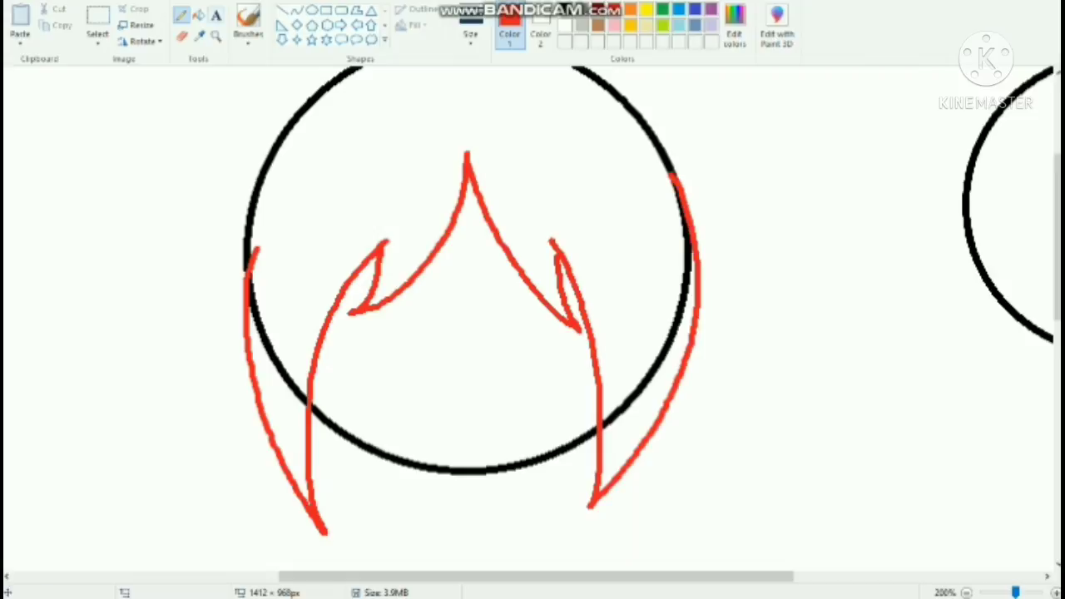
# Step: Recolour the red hair outlines black and fill the head-circle arcs that cross the side locks with white
pyautogui.click(199, 15)
pyautogui.click(565, 10)
pyautogui.click(271, 368)
pyautogui.rightClick(275, 361)
pyautogui.rightClick(687, 237)
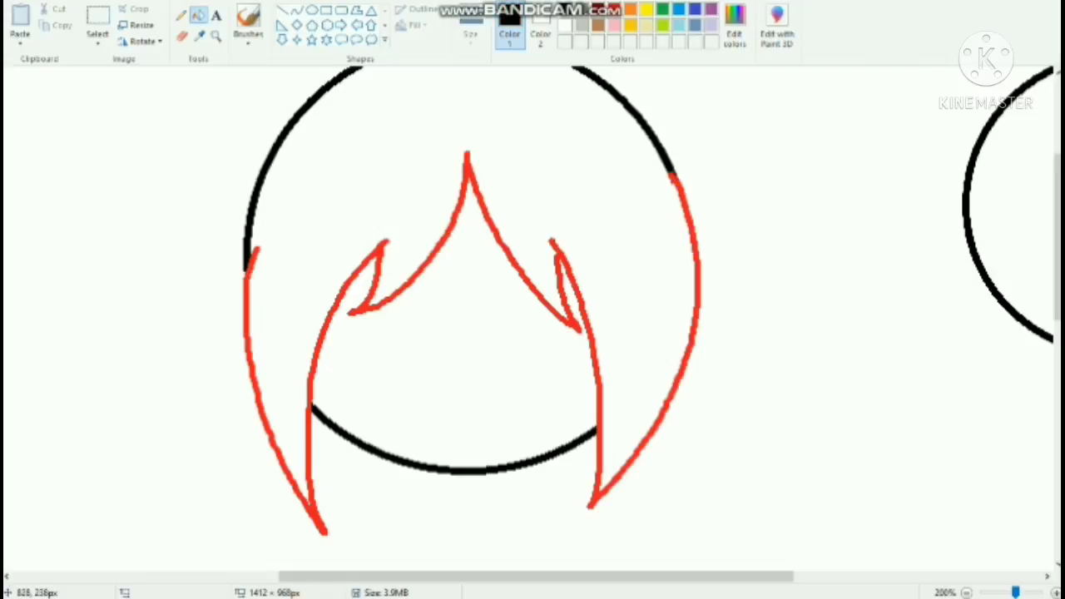
pyautogui.click(689, 202)
# Step: Draw two large curved eye outlines in black, running from the fringe down to the jawline on each side
pyautogui.click(182, 15)
pyautogui.scroll(3, 391, 258)
pyautogui.moveTo(446, 262)
pyautogui.mouseDown()
pyautogui.moveTo(299, 111)
pyautogui.moveTo(261, 101)
pyautogui.moveTo(298, 337)
pyautogui.mouseUp()
pyautogui.moveTo(468, 255)
pyautogui.mouseDown()
pyautogui.moveTo(657, 144)
pyautogui.moveTo(606, 310)
pyautogui.mouseUp()
pyautogui.scroll(-6, 533, 333)
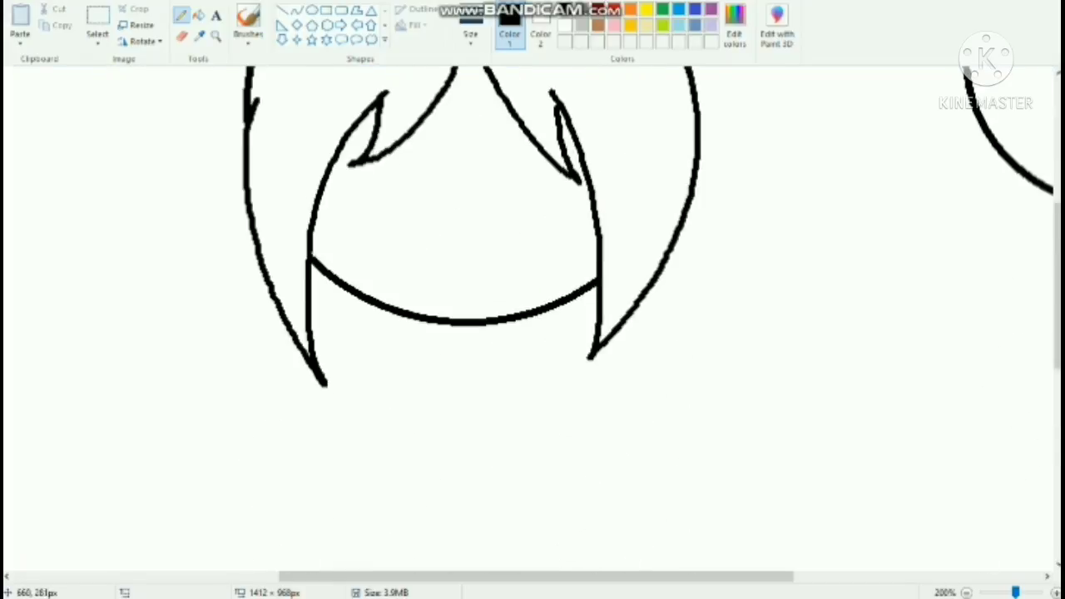
pyautogui.moveTo(433, 108)
pyautogui.mouseDown()
pyautogui.moveTo(442, 236)
pyautogui.moveTo(342, 283)
pyautogui.mouseUp()
pyautogui.moveTo(518, 122)
pyautogui.mouseDown()
pyautogui.moveTo(506, 240)
pyautogui.moveTo(577, 293)
pyautogui.mouseUp()
# Step: Draw a small smile above the chin as one curved stroke and a short dash
pyautogui.click(217, 37)
pyautogui.click(483, 323)
pyautogui.click(181, 15)
pyautogui.scroll(3, 533, 319)
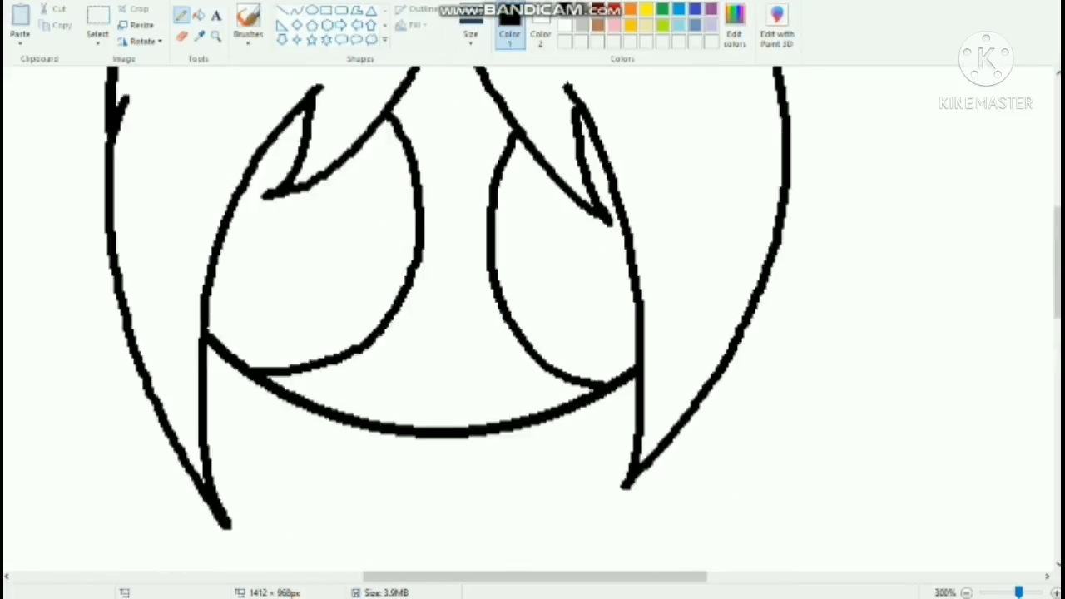
pyautogui.moveTo(448, 389); pyautogui.dragTo(389, 370)
pyautogui.moveTo(461, 390); pyautogui.dragTo(465, 389)
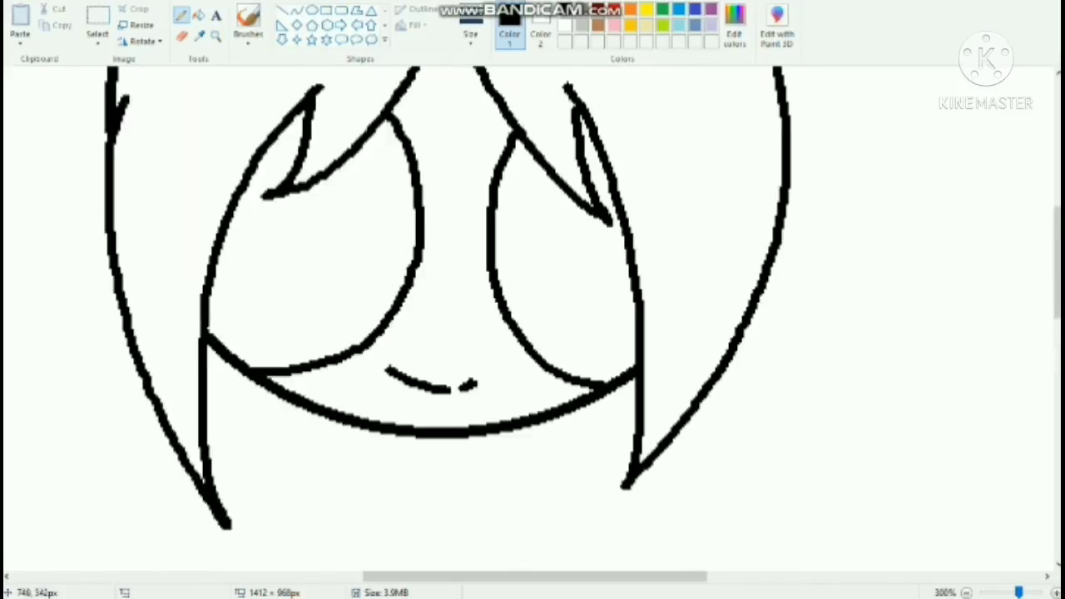
# Step: Draw a winking eyelid in the left eye and a round iris with a small oval pupil in the right eye
pyautogui.moveTo(371, 262)
pyautogui.mouseDown()
pyautogui.moveTo(338, 240)
pyautogui.moveTo(252, 250)
pyautogui.moveTo(365, 254)
pyautogui.mouseUp()
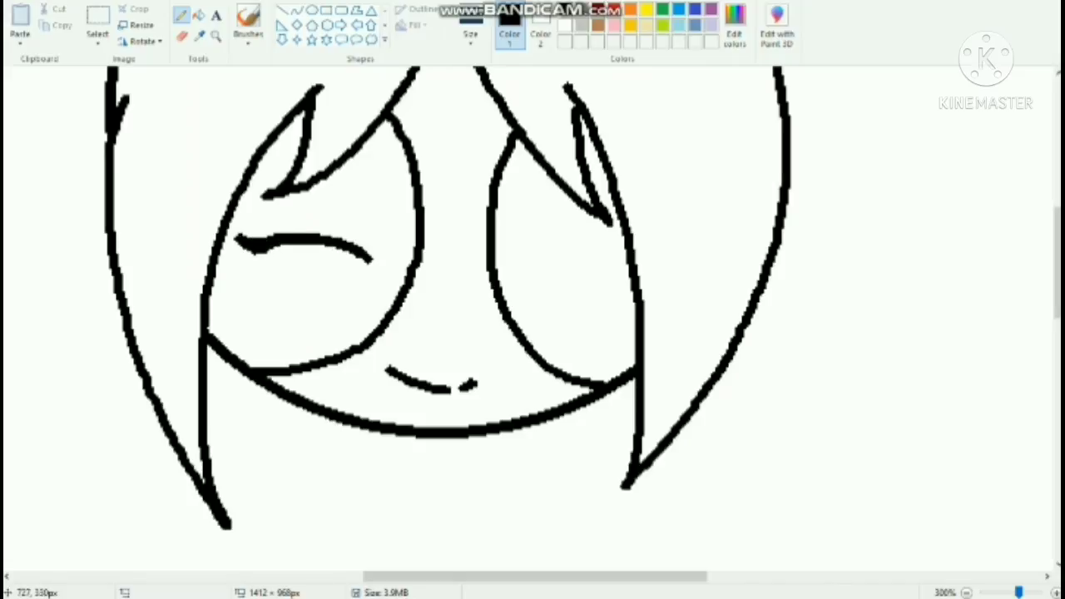
pyautogui.moveTo(552, 222)
pyautogui.mouseDown()
pyautogui.moveTo(571, 264)
pyautogui.moveTo(551, 223)
pyautogui.mouseUp()
pyautogui.moveTo(511, 315)
pyautogui.mouseDown()
pyautogui.moveTo(561, 336)
pyautogui.moveTo(601, 215)
pyautogui.mouseUp()
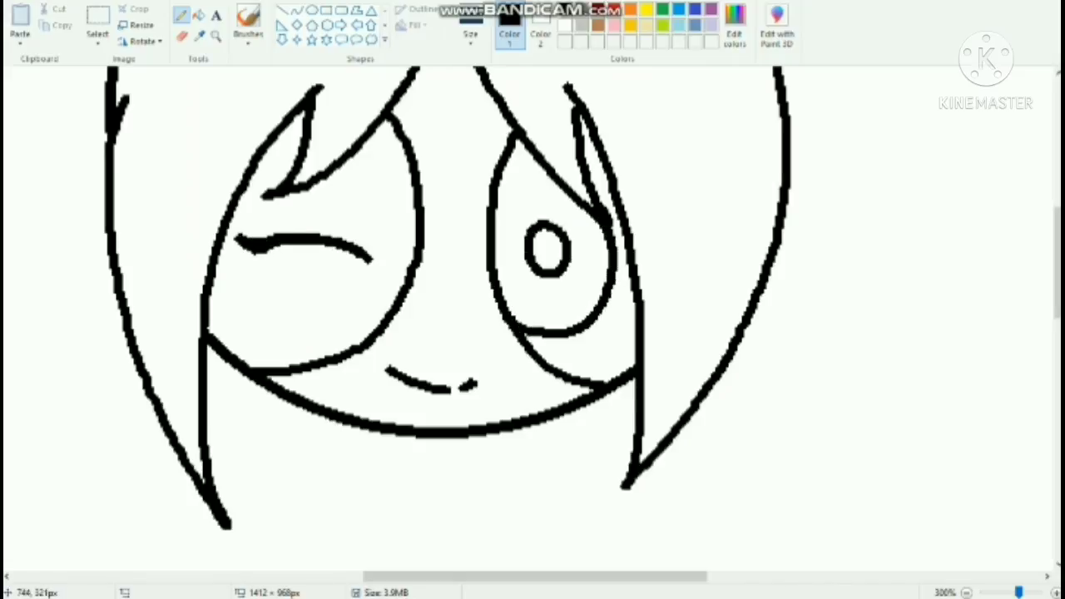
pyautogui.moveTo(557, 184); pyautogui.dragTo(496, 209)
# Step: Draw the body below the chin as a dress with a flared hem and two horizontal lines across the waist
pyautogui.scroll(3, 889, 393)
pyautogui.click(102, 0)
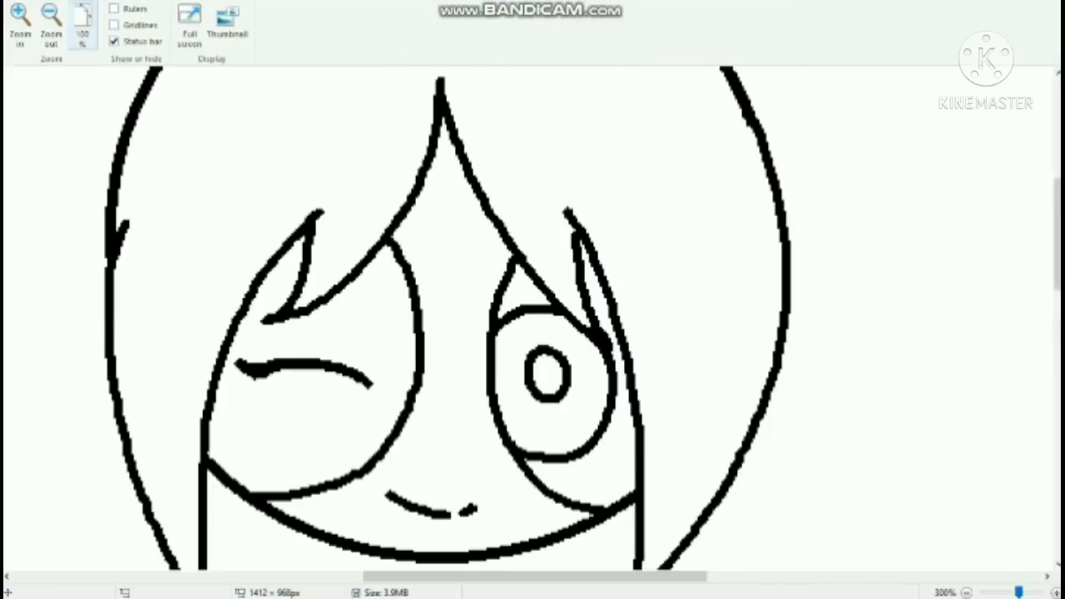
pyautogui.click(47, 23)
pyautogui.click(63, 0)
pyautogui.moveTo(508, 576); pyautogui.dragTo(436, 576)
pyautogui.scroll(-6, 410, 333)
pyautogui.moveTo(386, 141)
pyautogui.mouseDown()
pyautogui.moveTo(315, 387)
pyautogui.moveTo(336, 356)
pyautogui.moveTo(314, 383)
pyautogui.moveTo(538, 370)
pyautogui.moveTo(568, 338)
pyautogui.moveTo(475, 144)
pyautogui.mouseUp()
pyautogui.hotkey('ctrl', 'z')
pyautogui.moveTo(371, 281); pyautogui.dragTo(502, 285)
pyautogui.moveTo(379, 219); pyautogui.dragTo(486, 227)
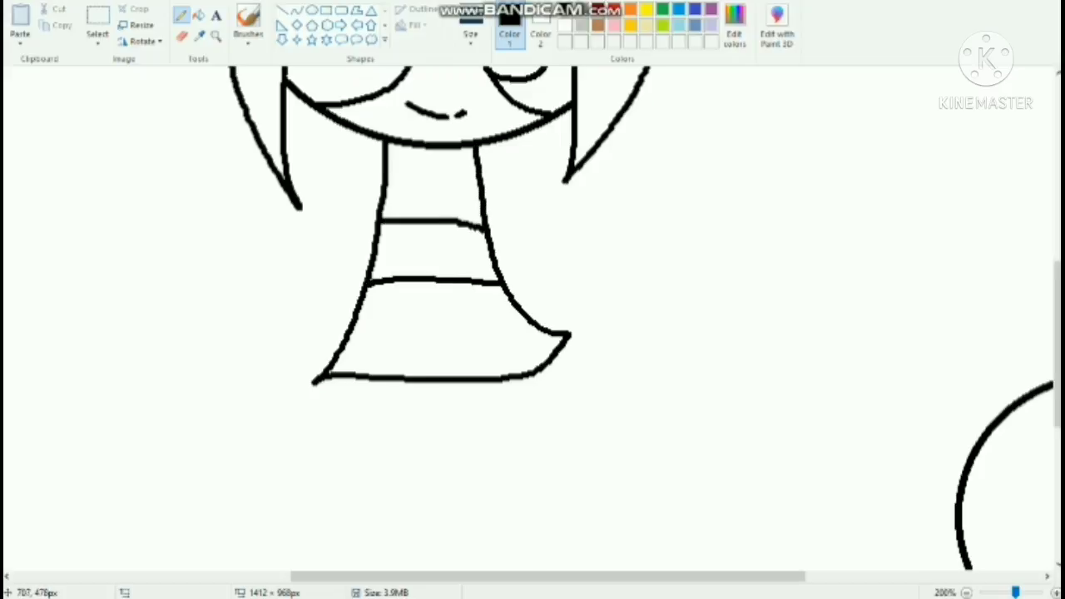
# Step: Draw the left leg below the hem, bent outward and ending in a large rounded foot
pyautogui.scroll(-3, 487, 250)
pyautogui.moveTo(433, 131)
pyautogui.mouseDown()
pyautogui.moveTo(433, 213)
pyautogui.moveTo(284, 359)
pyautogui.moveTo(385, 204)
pyautogui.moveTo(386, 132)
pyautogui.mouseUp()
pyautogui.scroll(3, 441, 250)
pyautogui.scroll(-3, 441, 250)
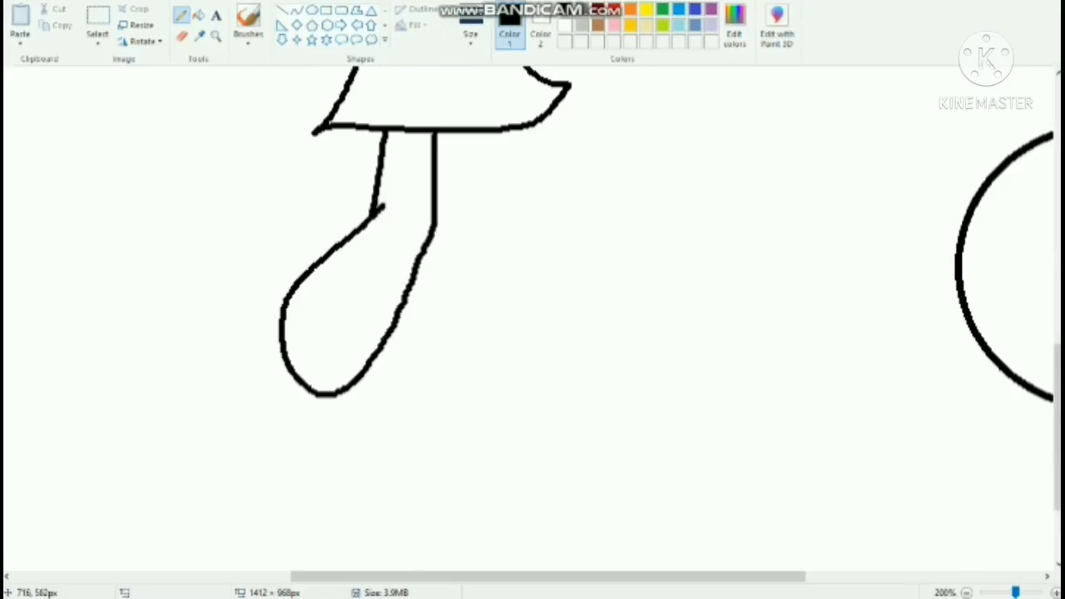
# Step: Draw the straight right leg with a rounded foot beside the first, and add curved shoe lines to both feet
pyautogui.moveTo(497, 132)
pyautogui.mouseDown()
pyautogui.moveTo(480, 410)
pyautogui.moveTo(428, 401)
pyautogui.moveTo(419, 289)
pyautogui.moveTo(424, 243)
pyautogui.mouseUp()
pyautogui.hotkey('ctrl', 'z')
pyautogui.moveTo(497, 131)
pyautogui.mouseDown()
pyautogui.moveTo(470, 436)
pyautogui.moveTo(419, 268)
pyautogui.mouseUp()
pyautogui.scroll(3, 533, 317)
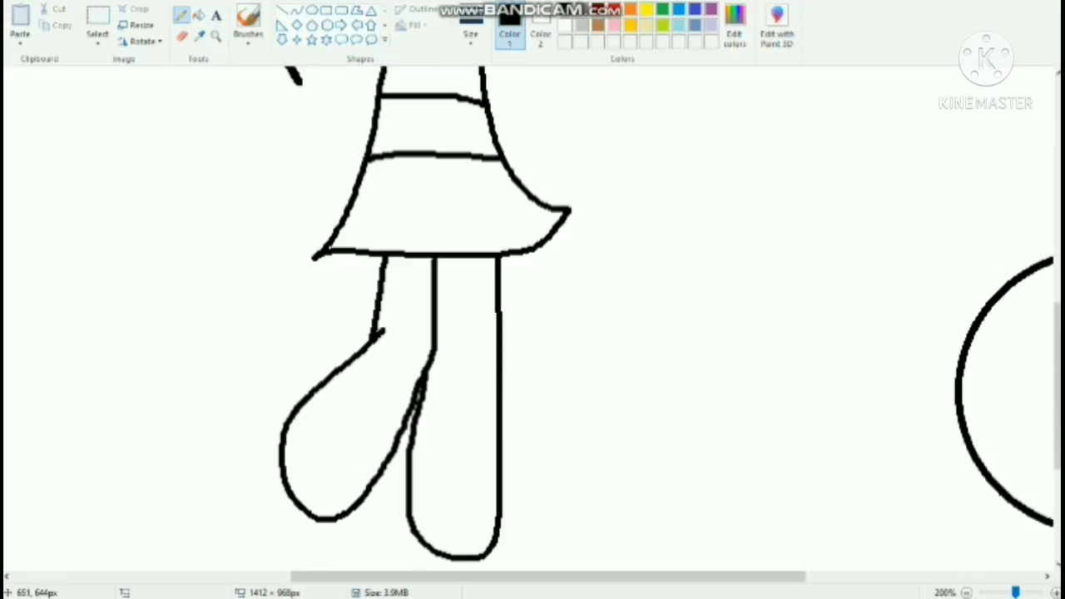
pyautogui.hotkey('ctrl', 'z')
pyautogui.moveTo(490, 258)
pyautogui.mouseDown()
pyautogui.moveTo(496, 523)
pyautogui.moveTo(408, 471)
pyautogui.moveTo(416, 393)
pyautogui.moveTo(494, 447)
pyautogui.moveTo(419, 504)
pyautogui.moveTo(424, 381)
pyautogui.mouseUp()
pyautogui.hotkey('ctrl', 'z')
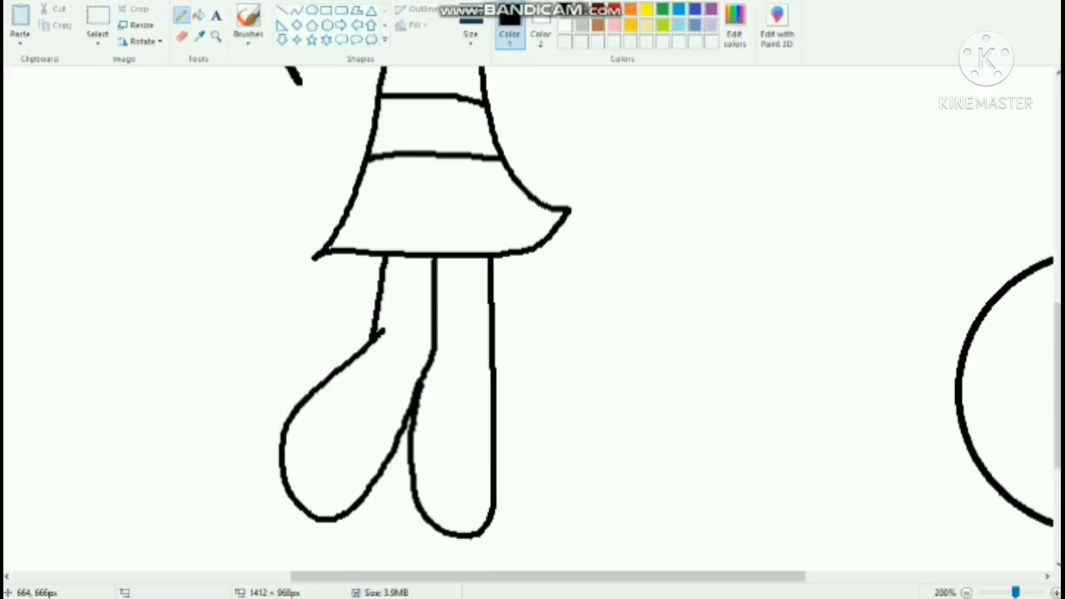
pyautogui.moveTo(312, 398)
pyautogui.mouseDown()
pyautogui.moveTo(388, 454)
pyautogui.moveTo(360, 486)
pyautogui.mouseUp()
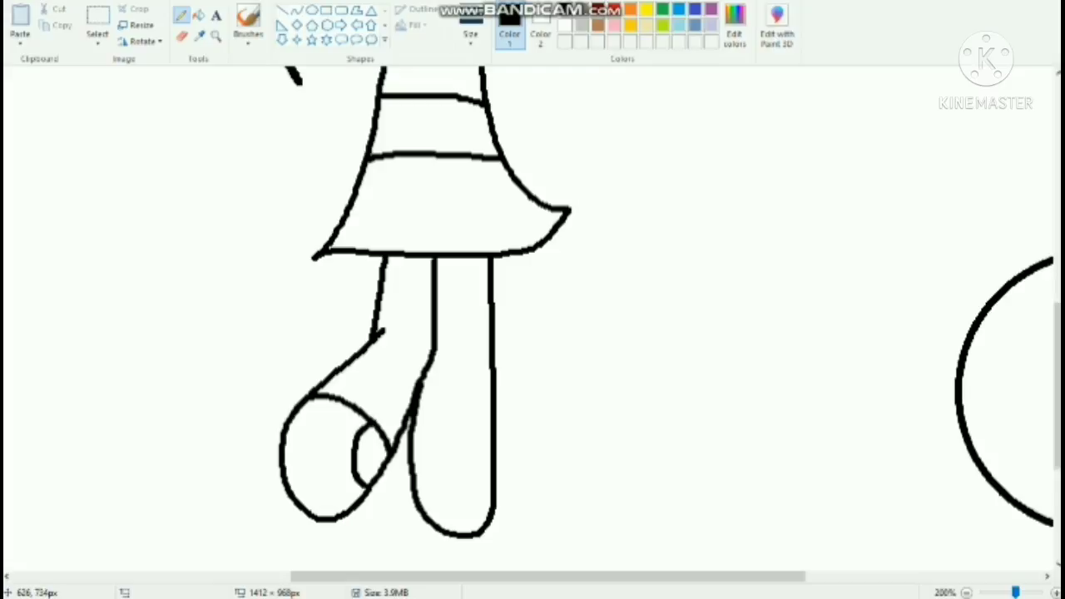
pyautogui.moveTo(416, 430)
pyautogui.mouseDown()
pyautogui.moveTo(490, 425)
pyautogui.moveTo(457, 457)
pyautogui.moveTo(487, 441)
pyautogui.mouseUp()
# Step: Sketch the left arm in yellow, as a narrow curve from the chin down to the side of the skirt
pyautogui.scroll(5, 532, 333)
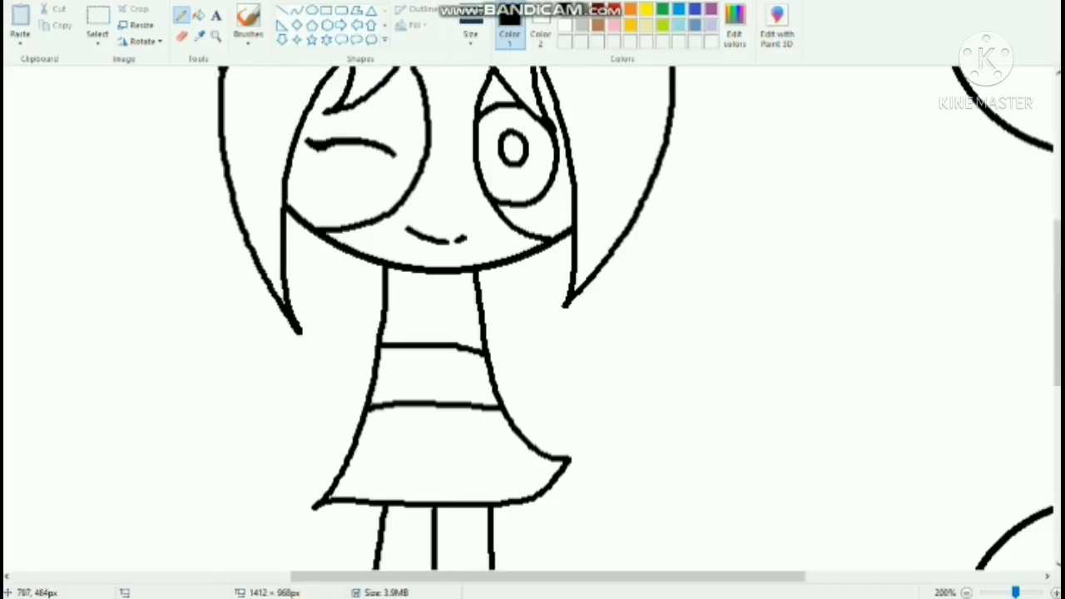
pyautogui.click(647, 10)
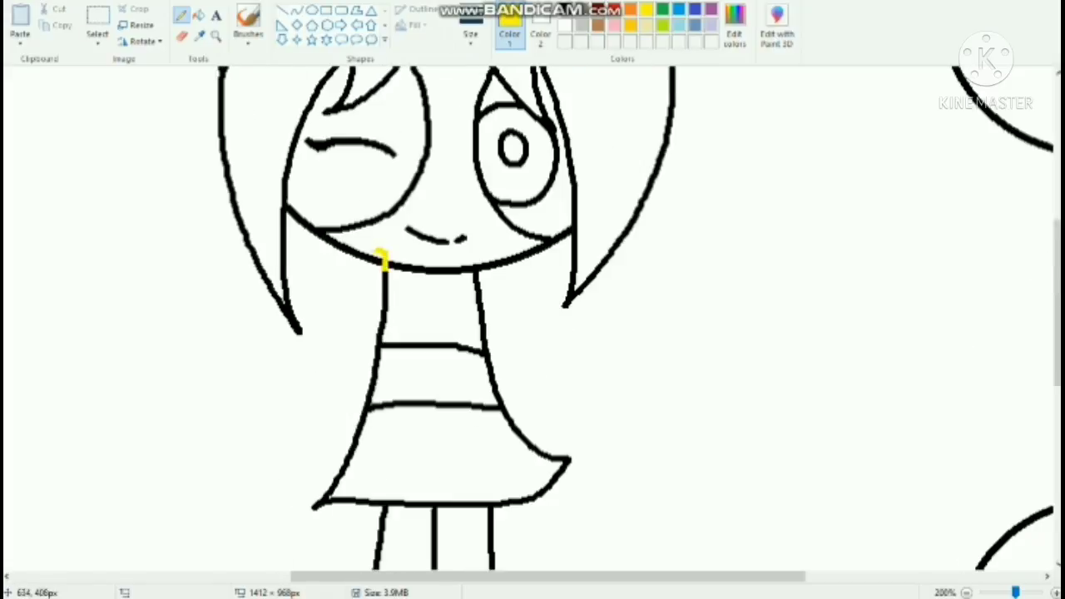
pyautogui.moveTo(376, 252)
pyautogui.mouseDown()
pyautogui.moveTo(335, 295)
pyautogui.moveTo(313, 356)
pyautogui.moveTo(350, 450)
pyautogui.mouseUp()
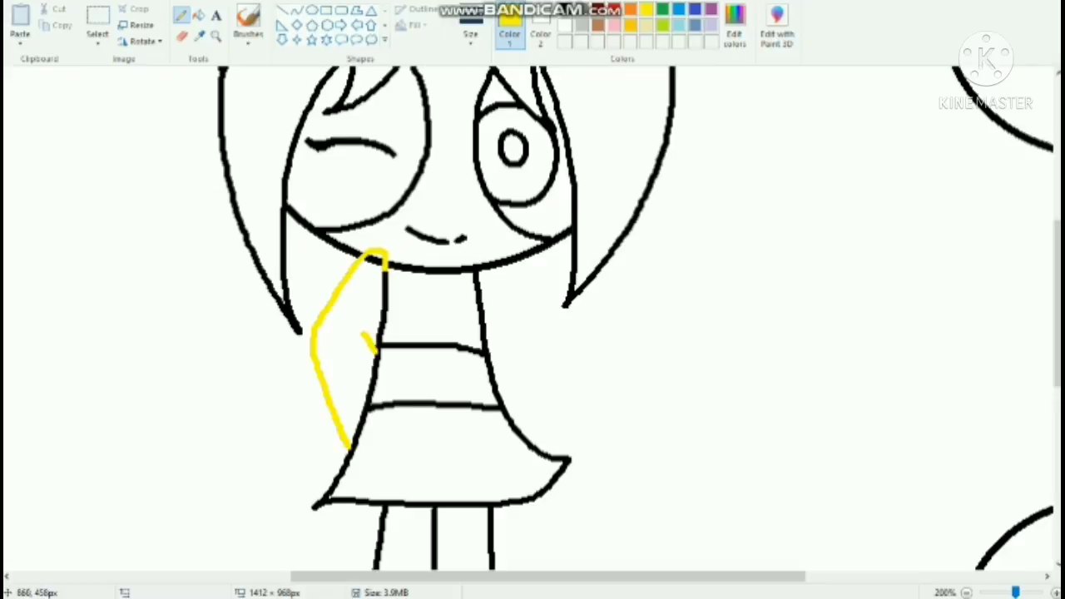
pyautogui.hotkey('ctrl', 'z')
pyautogui.hotkey('ctrl', 'z')
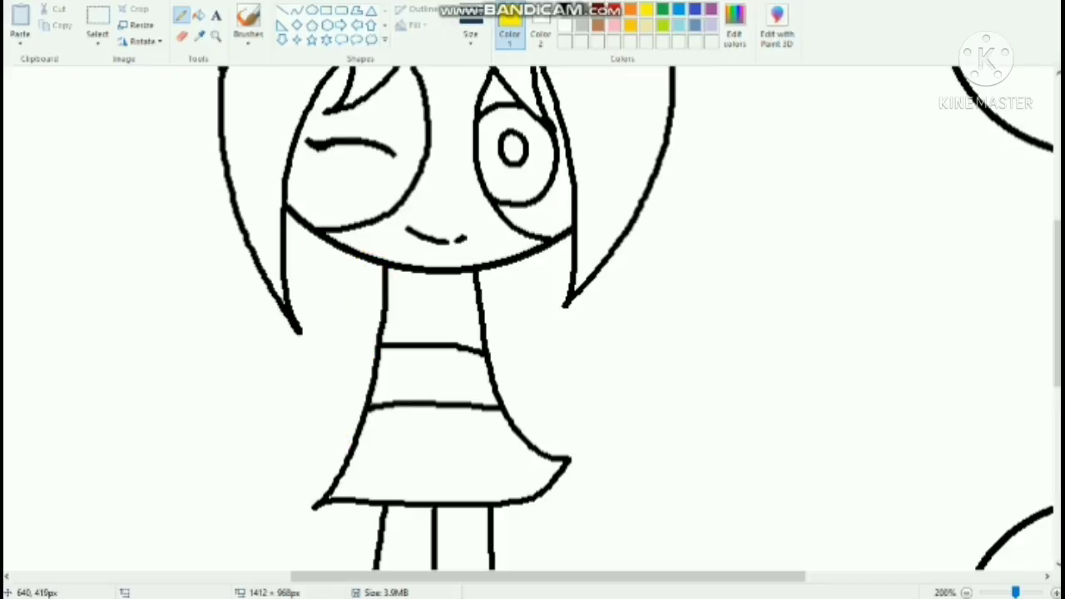
pyautogui.moveTo(372, 260)
pyautogui.mouseDown()
pyautogui.moveTo(347, 326)
pyautogui.moveTo(343, 407)
pyautogui.mouseUp()
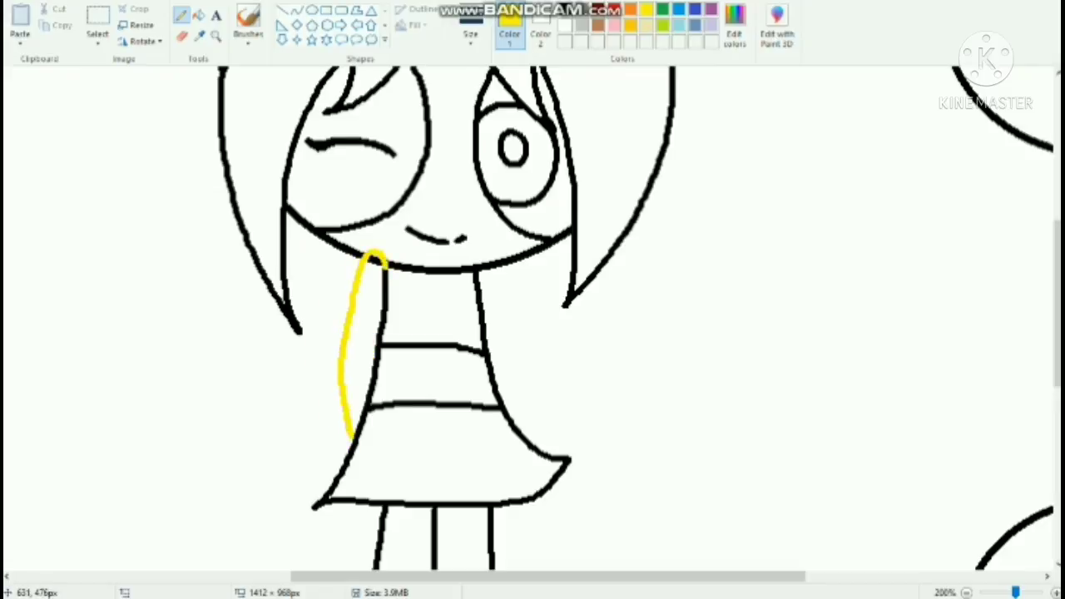
# Step: Recolour the yellow left arm outline black with the fill tool
pyautogui.click(565, 9)
pyautogui.click(198, 15)
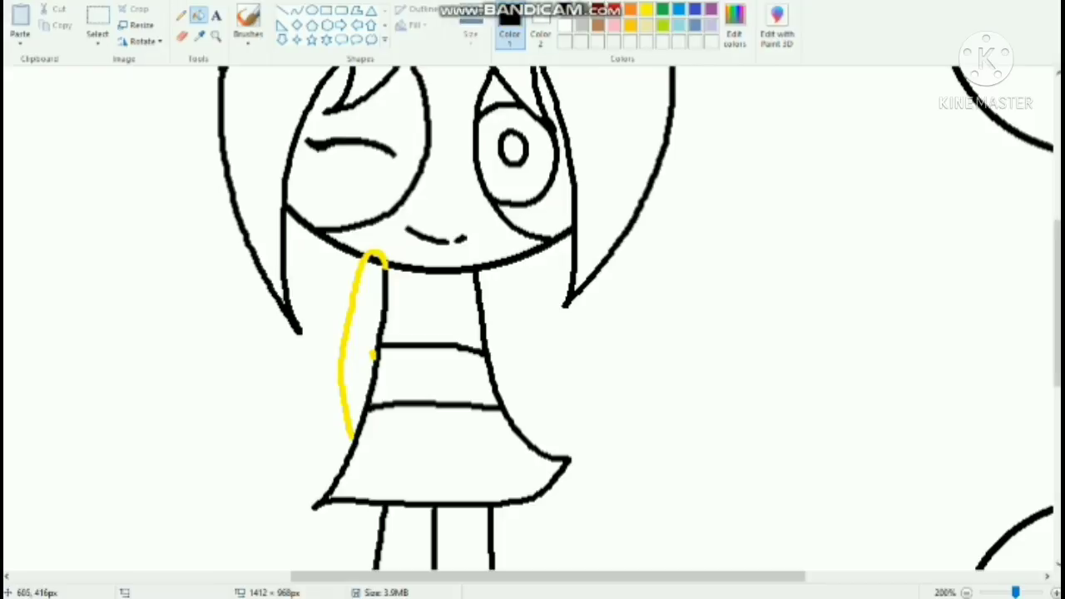
pyautogui.click(377, 260)
pyautogui.hotkey('ctrl', 'z')
pyautogui.click(385, 264)
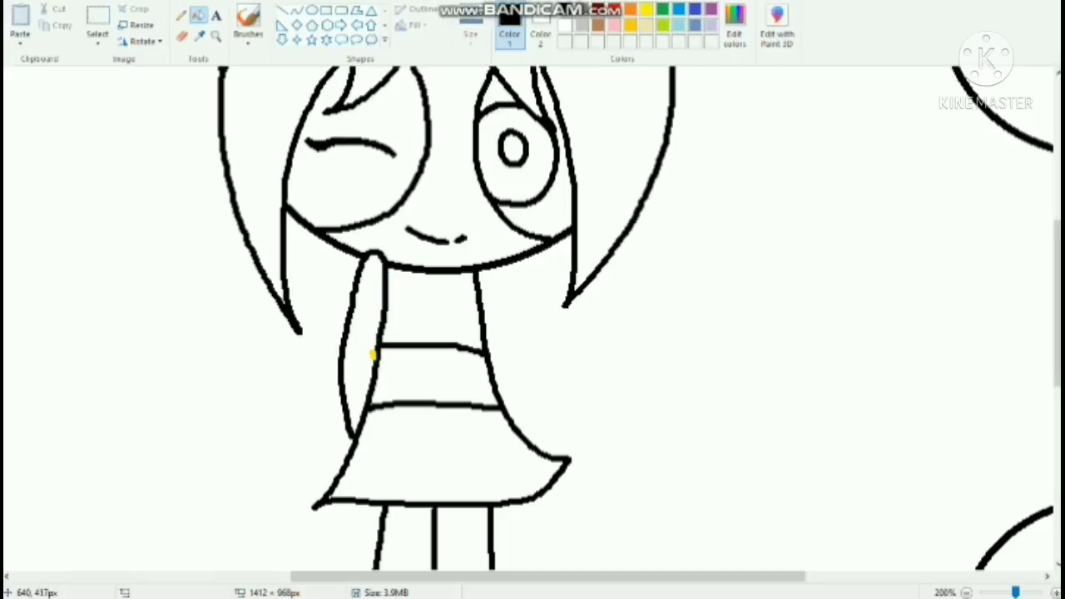
# Step: Draw the right arm in black from the chin along the dress to a small hand at the hem
pyautogui.click(181, 15)
pyautogui.moveTo(481, 270); pyautogui.dragTo(525, 369)
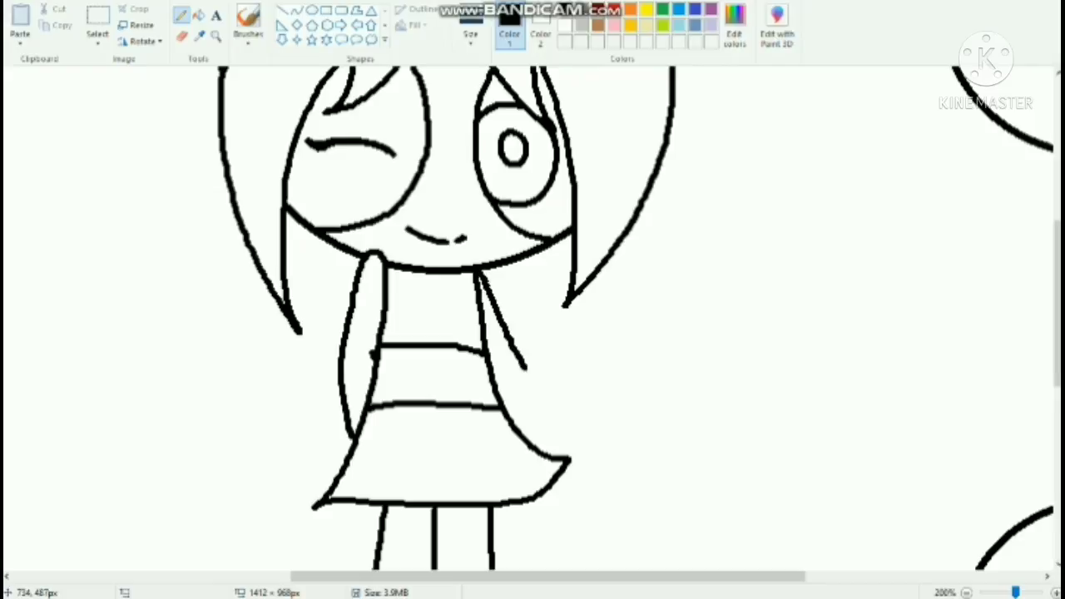
pyautogui.hotkey('ctrl', 'z')
pyautogui.moveTo(486, 268); pyautogui.dragTo(576, 480)
# Step: Draw a tilted rectangular sign in green beside the skirt, next to the right hand
pyautogui.scroll(-3, 533, 316)
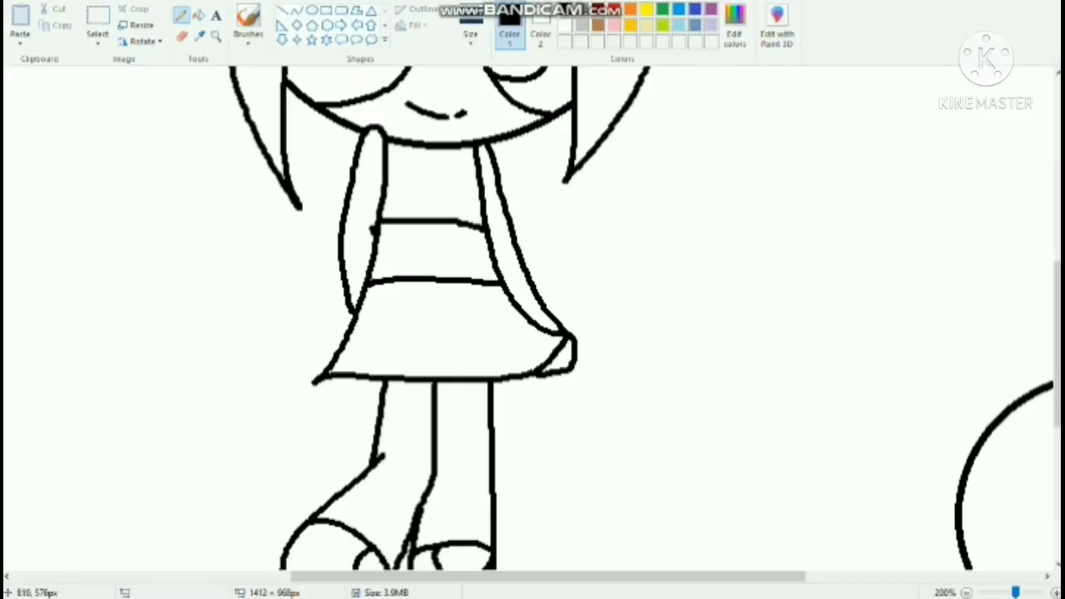
pyautogui.click(662, 9)
pyautogui.moveTo(550, 329)
pyautogui.mouseDown()
pyautogui.moveTo(658, 381)
pyautogui.moveTo(649, 433)
pyautogui.moveTo(528, 491)
pyautogui.moveTo(662, 394)
pyautogui.moveTo(507, 458)
pyautogui.moveTo(495, 384)
pyautogui.moveTo(588, 423)
pyautogui.moveTo(703, 385)
pyautogui.moveTo(657, 262)
pyautogui.moveTo(514, 302)
pyautogui.mouseUp()
pyautogui.hotkey('ctrl', 'z')
pyautogui.hotkey('ctrl', 'z')
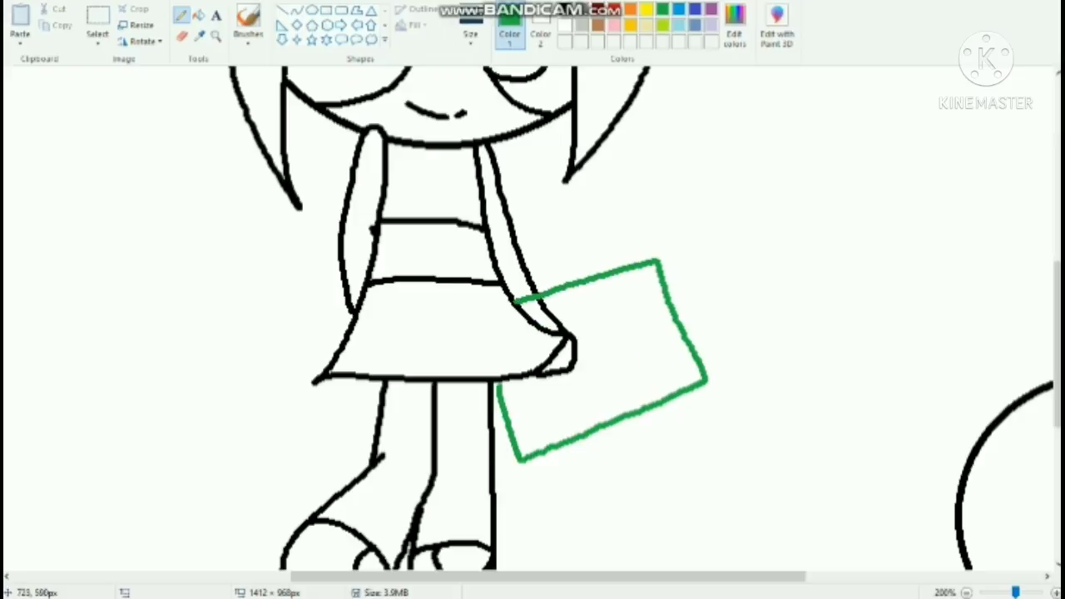
# Step: Add a narrow strip along the sign's upper edge in green and hatch it with short diagonal lines
pyautogui.moveTo(656, 264); pyautogui.dragTo(546, 318)
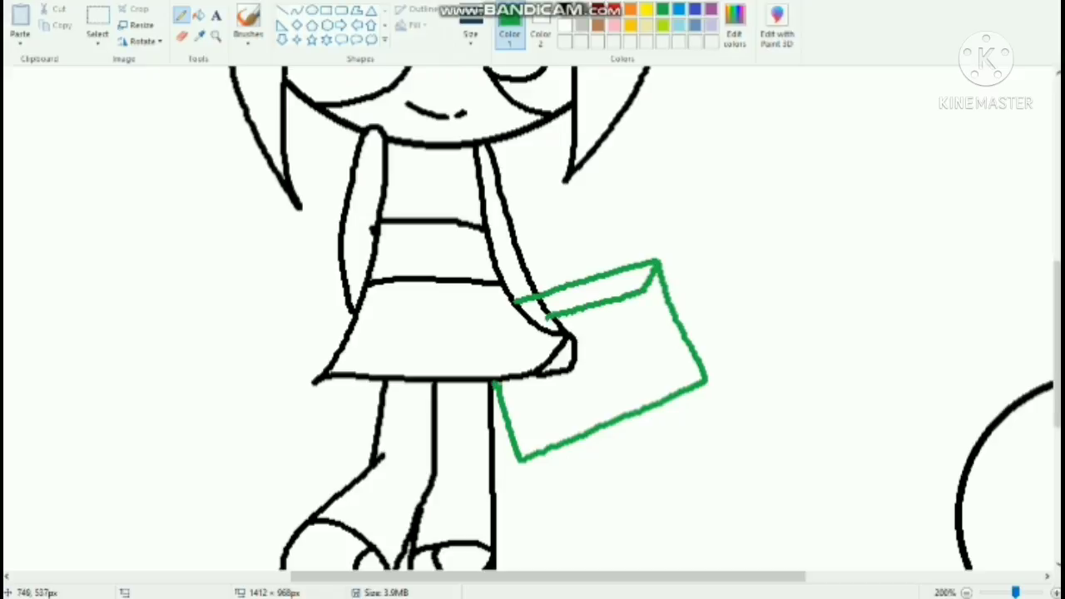
pyautogui.hotkey('ctrl', 'z')
pyautogui.hotkey('ctrl', 'z')
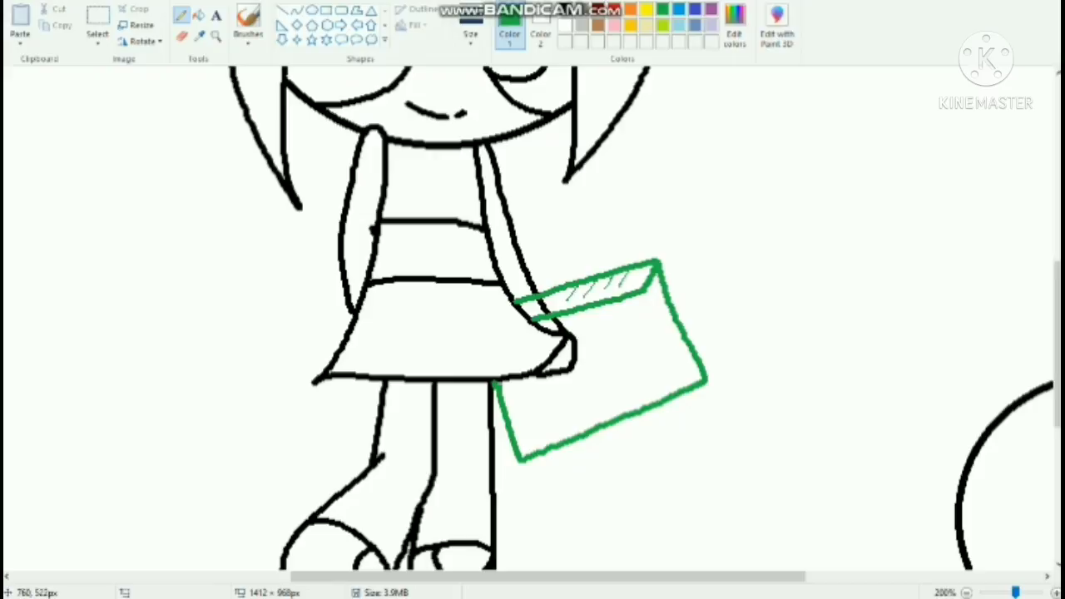
# Step: Clear the arm and hand lines that overlap the green sign
pyautogui.click(198, 15)
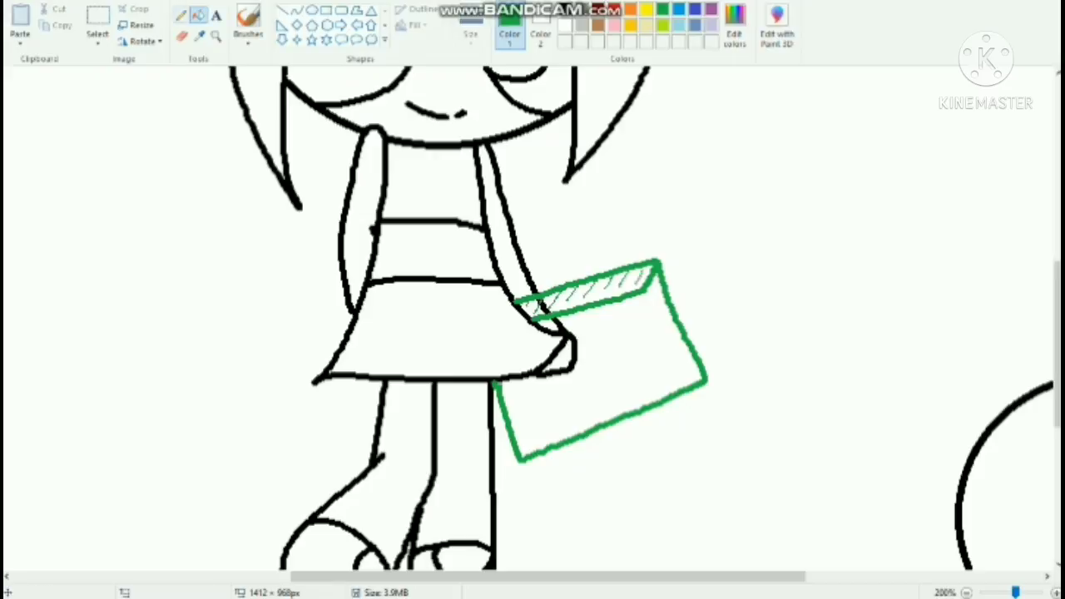
pyautogui.click(180, 15)
pyautogui.click(471, 26)
pyautogui.click(505, 155)
pyautogui.click(198, 15)
pyautogui.click(565, 9)
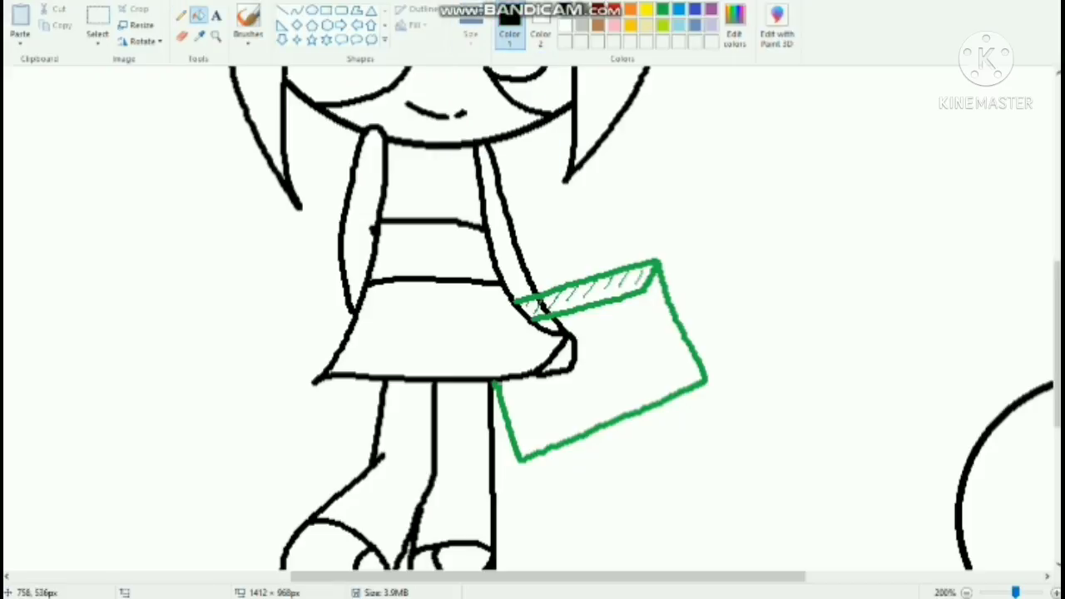
pyautogui.click(582, 295)
pyautogui.rightClick(583, 294)
pyautogui.click(583, 295)
pyautogui.rightClick(582, 294)
pyautogui.hotkey('ctrl', 'z')
pyautogui.hotkey('ctrl', 'z')
pyautogui.click(180, 15)
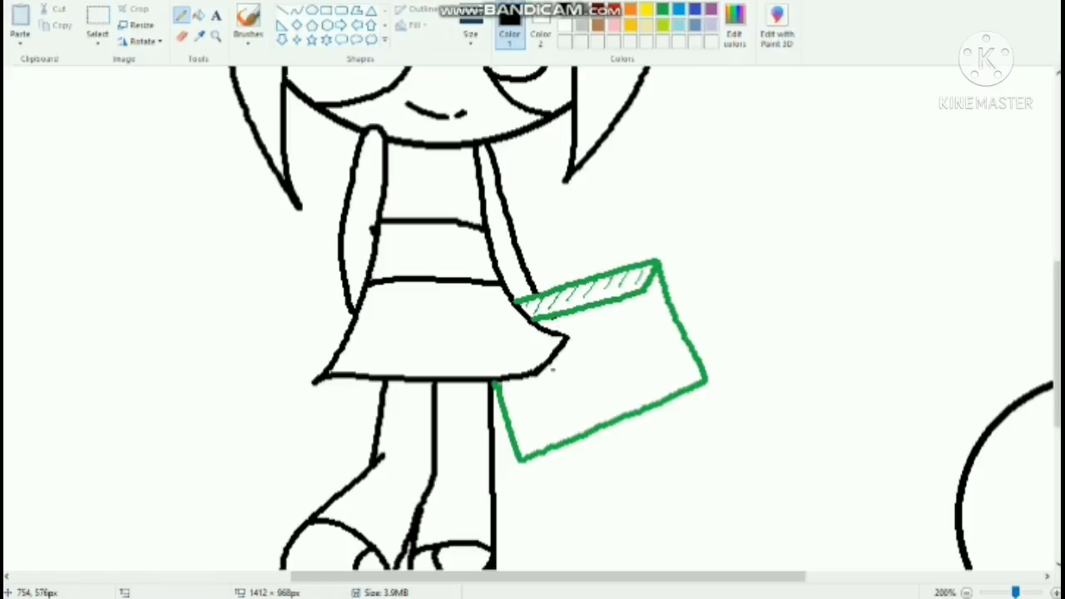
# Step: Recolour the green sign outline and its hatched strip black with the fill tool
pyautogui.scroll(1, 712, 311)
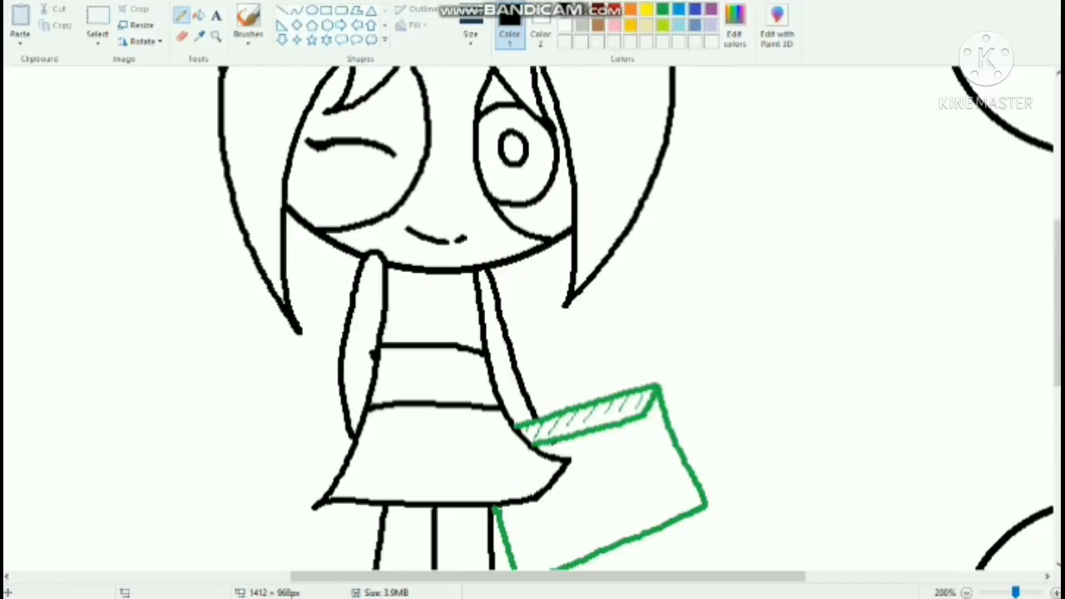
pyautogui.click(199, 15)
pyautogui.click(564, 438)
pyautogui.click(181, 15)
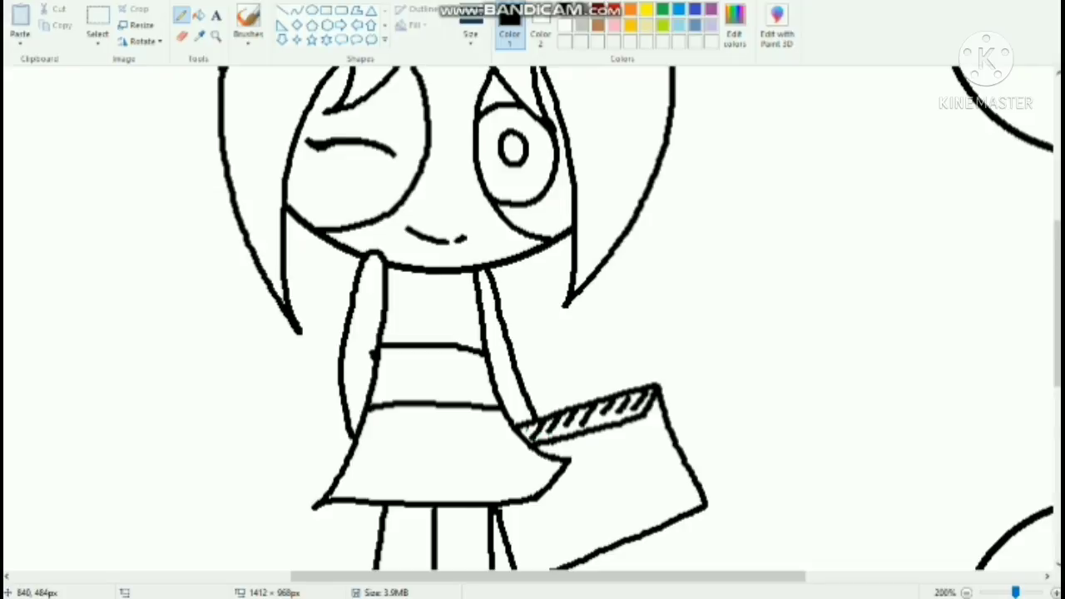
# Step: Hand-letter characters on the face of the sign at 400% zoom
pyautogui.scroll(-5, 533, 316)
pyautogui.scroll(2, 533, 317)
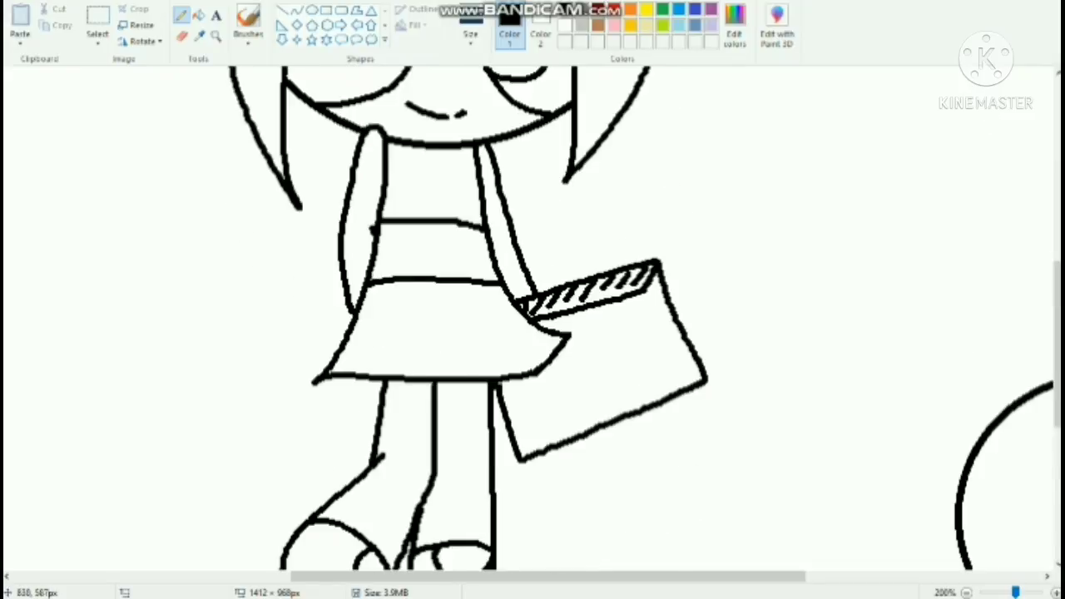
pyautogui.scroll(-2, 616, 316)
pyautogui.scroll(1, 625, 314)
pyautogui.moveTo(626, 314)
pyautogui.mouseDown()
pyautogui.moveTo(595, 325)
pyautogui.moveTo(632, 335)
pyautogui.mouseUp()
pyautogui.hotkey('ctrl', 'z')
pyautogui.click(216, 37)
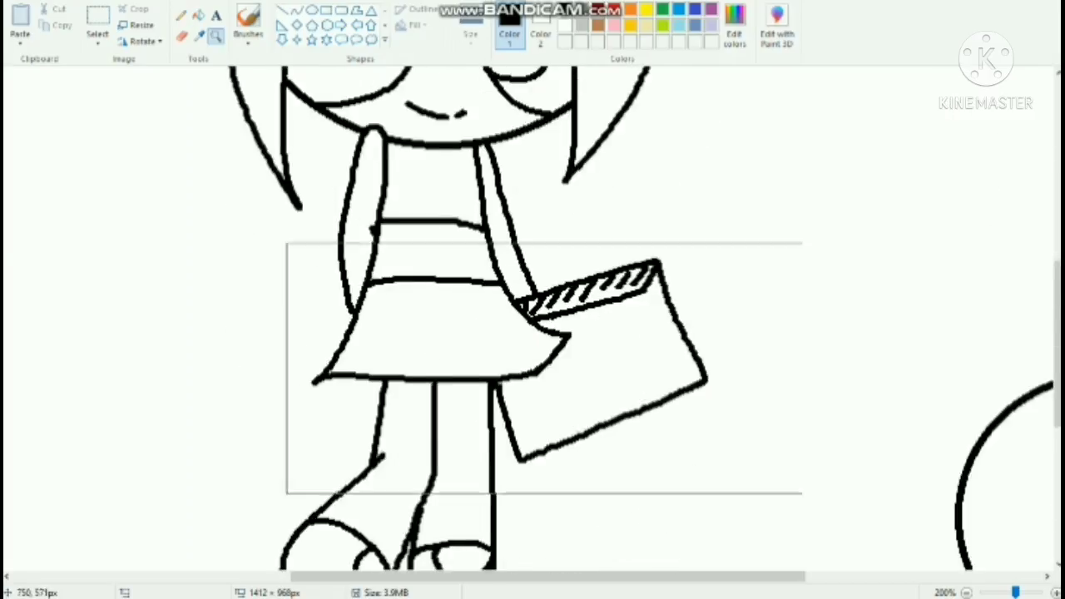
pyautogui.click(544, 368)
pyautogui.click(181, 15)
pyautogui.moveTo(557, 261)
pyautogui.mouseDown()
pyautogui.moveTo(617, 277)
pyautogui.moveTo(559, 292)
pyautogui.moveTo(555, 268)
pyautogui.moveTo(590, 321)
pyautogui.moveTo(609, 297)
pyautogui.moveTo(587, 352)
pyautogui.moveTo(615, 336)
pyautogui.moveTo(665, 356)
pyautogui.moveTo(669, 381)
pyautogui.moveTo(615, 416)
pyautogui.mouseUp()
# Step: Handwrite the note "write somthing better" in black on the blank canvas beside the sign
pyautogui.moveTo(782, 145)
pyautogui.mouseDown()
pyautogui.moveTo(753, 201)
pyautogui.moveTo(820, 162)
pyautogui.moveTo(791, 320)
pyautogui.moveTo(843, 304)
pyautogui.moveTo(999, 296)
pyautogui.moveTo(1032, 279)
pyautogui.moveTo(728, 500)
pyautogui.mouseUp()
pyautogui.moveTo(714, 458)
pyautogui.mouseDown()
pyautogui.moveTo(849, 412)
pyautogui.moveTo(924, 408)
pyautogui.moveTo(941, 458)
pyautogui.mouseUp()
pyautogui.scroll(-3, 940, 458)
pyautogui.moveTo(645, 333)
pyautogui.mouseDown()
pyautogui.moveTo(691, 367)
pyautogui.moveTo(759, 383)
pyautogui.moveTo(805, 298)
pyautogui.moveTo(899, 295)
pyautogui.moveTo(687, 503)
pyautogui.moveTo(753, 499)
pyautogui.moveTo(859, 425)
pyautogui.moveTo(891, 466)
pyautogui.mouseUp()
pyautogui.moveTo(881, 416); pyautogui.dragTo(918, 406)
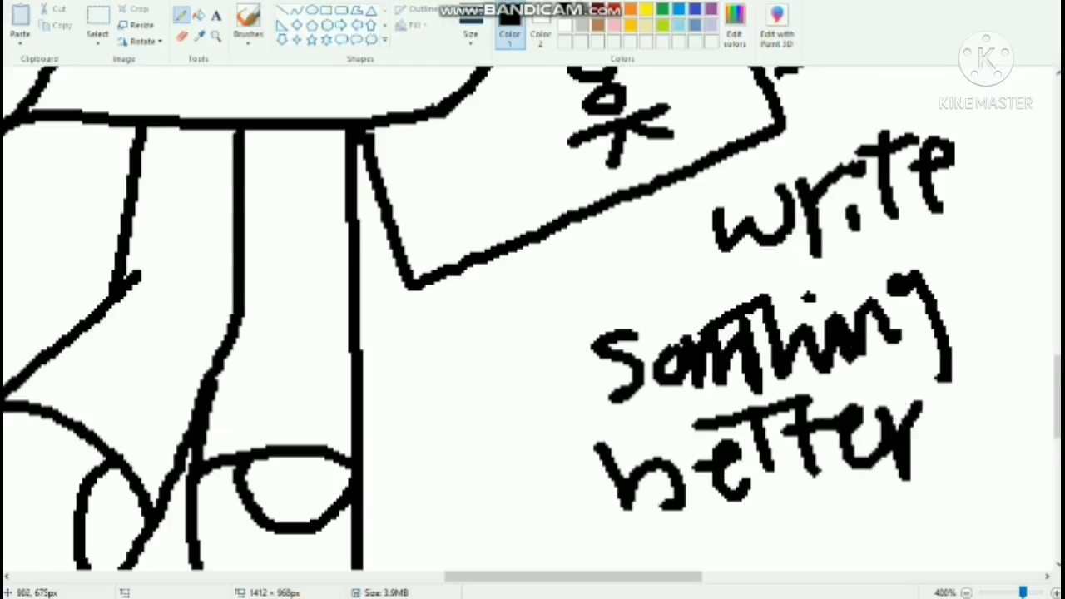
pyautogui.scroll(-1, 916, 408)
pyautogui.moveTo(759, 426); pyautogui.dragTo(815, 418)
pyautogui.moveTo(834, 416); pyautogui.dragTo(889, 395)
pyautogui.moveTo(806, 462); pyautogui.dragTo(849, 450)
# Step: Undo the strokes of the handwritten note beside the book to clear it from the canvas
pyautogui.hotkey('ctrl', 'z')
pyautogui.hotkey('ctrl', 'z')
pyautogui.hotkey('ctrl', 'z')
pyautogui.hotkey('ctrl', 'z')
pyautogui.hotkey('ctrl', 'z')
pyautogui.hotkey('ctrl', 'z')
pyautogui.hotkey('ctrl', 'z')
pyautogui.hotkey('ctrl', 'z')
pyautogui.hotkey('ctrl', 'z')
pyautogui.hotkey('ctrl', 'z')
pyautogui.hotkey('ctrl', 'z')
pyautogui.hotkey('ctrl', 'z')
pyautogui.hotkey('ctrl', 'z')
pyautogui.hotkey('ctrl', 'z')
pyautogui.hotkey('ctrl', 'z')
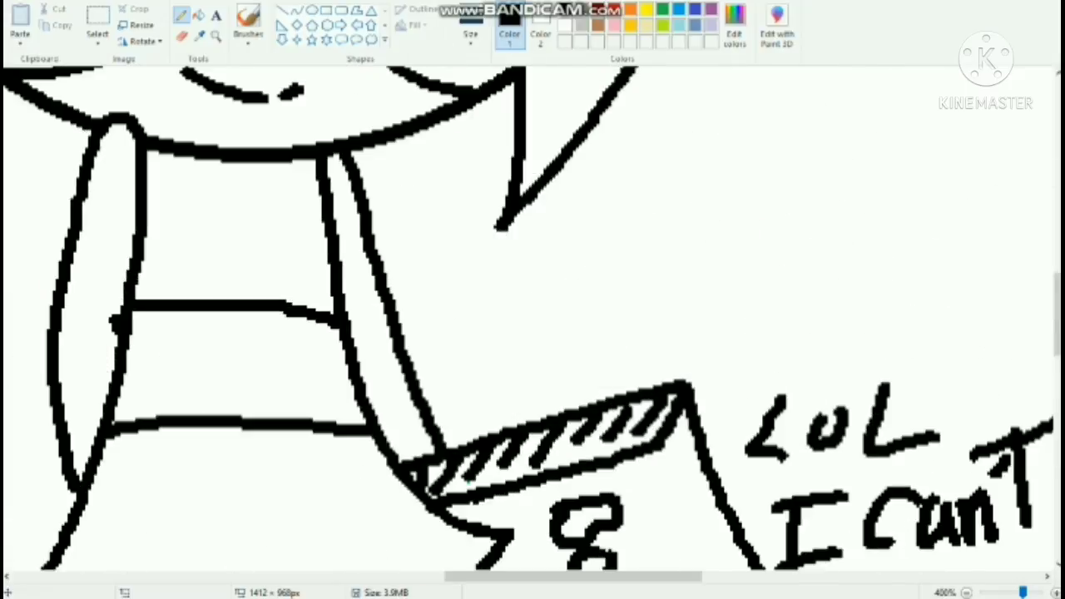
pyautogui.hotkey('ctrl', 'z')
pyautogui.hotkey('ctrl', 'z')
pyautogui.hotkey('ctrl', 'z')
pyautogui.hotkey('ctrl', 'z')
pyautogui.hotkey('ctrl', 'z')
pyautogui.hotkey('ctrl', 'z')
pyautogui.hotkey('ctrl', 'z')
pyautogui.hotkey('ctrl', 'z')
pyautogui.hotkey('ctrl', 'z')
pyautogui.hotkey('ctrl', 'z')
pyautogui.hotkey('ctrl', 'z')
pyautogui.hotkey('ctrl', 'z')
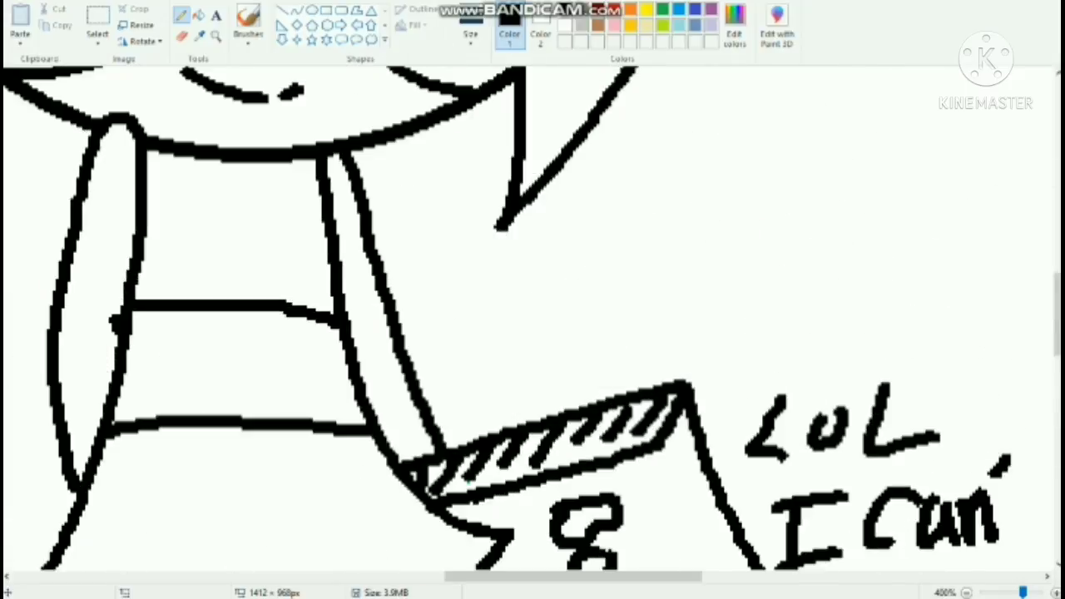
pyautogui.scroll(-2, 530, 318)
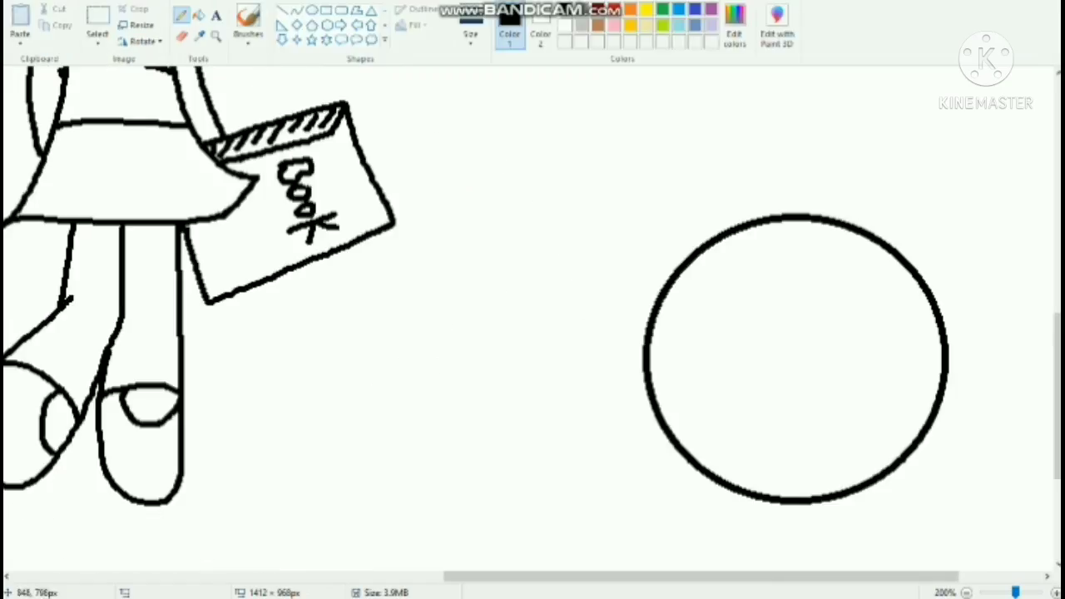
pyautogui.hscroll(-5, 533, 316)
pyautogui.scroll(3, 533, 316)
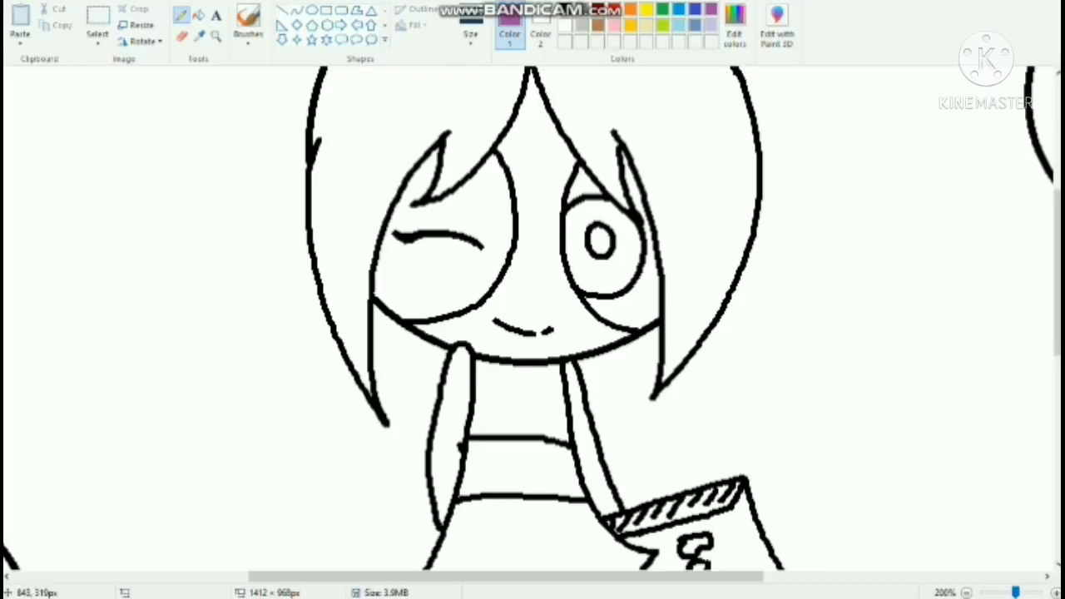
pyautogui.moveTo(316, 102); pyautogui.dragTo(309, 161)
pyautogui.hotkey('ctrl', 'z')
pyautogui.hotkey('ctrl', 'z')
pyautogui.moveTo(309, 116)
pyautogui.mouseDown()
pyautogui.moveTo(312, 235)
pyautogui.moveTo(267, 418)
pyautogui.moveTo(290, 442)
pyautogui.moveTo(299, 432)
pyautogui.moveTo(268, 325)
pyautogui.moveTo(246, 499)
pyautogui.mouseUp()
pyautogui.hotkey('ctrl', 'z')
pyautogui.hotkey('ctrl', 'z')
# Step: Draw the left outline of the girl's long hair in purple, from the head down past the skirt with pointed flicks
pyautogui.moveTo(323, 71)
pyautogui.mouseDown()
pyautogui.moveTo(194, 450)
pyautogui.moveTo(282, 383)
pyautogui.mouseUp()
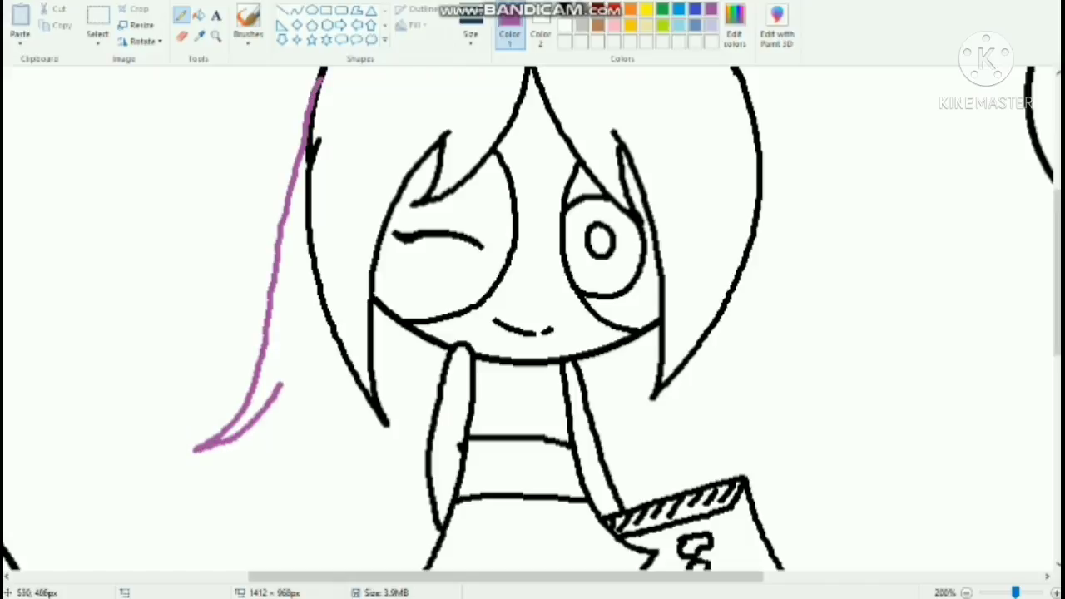
pyautogui.scroll(-3, 533, 316)
pyautogui.moveTo(283, 133)
pyautogui.mouseDown()
pyautogui.moveTo(177, 509)
pyautogui.moveTo(304, 390)
pyautogui.mouseUp()
pyautogui.scroll(3, 303, 390)
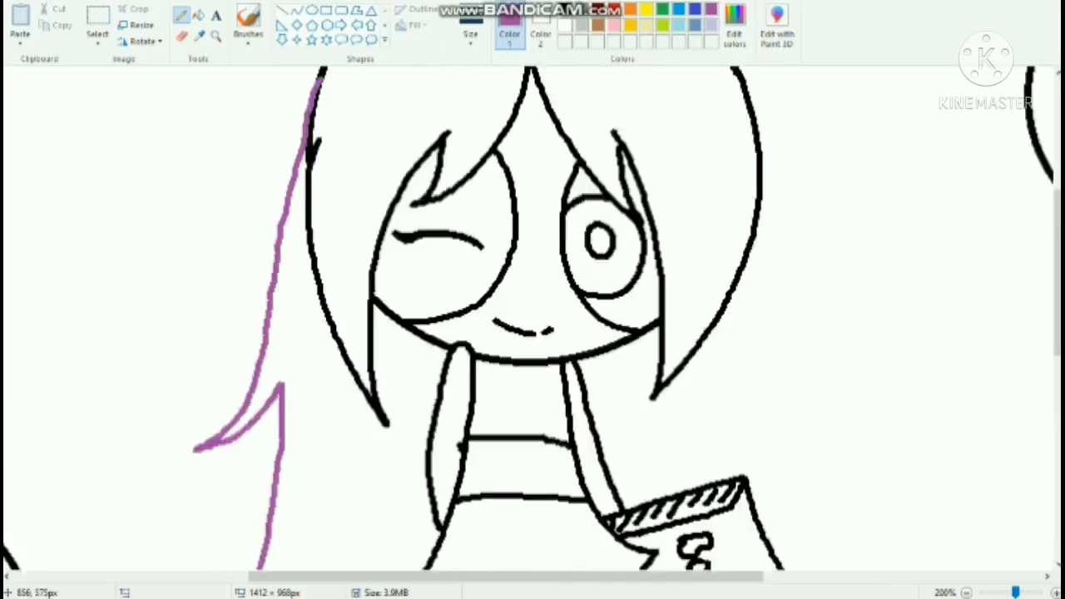
# Step: Draw the purple hair outline down the right side, behind the book and around below the feet to meet the left strand
pyautogui.scroll(-2, 707, 204)
pyautogui.moveTo(708, 204); pyautogui.dragTo(704, 319)
pyautogui.scroll(-3, 708, 374)
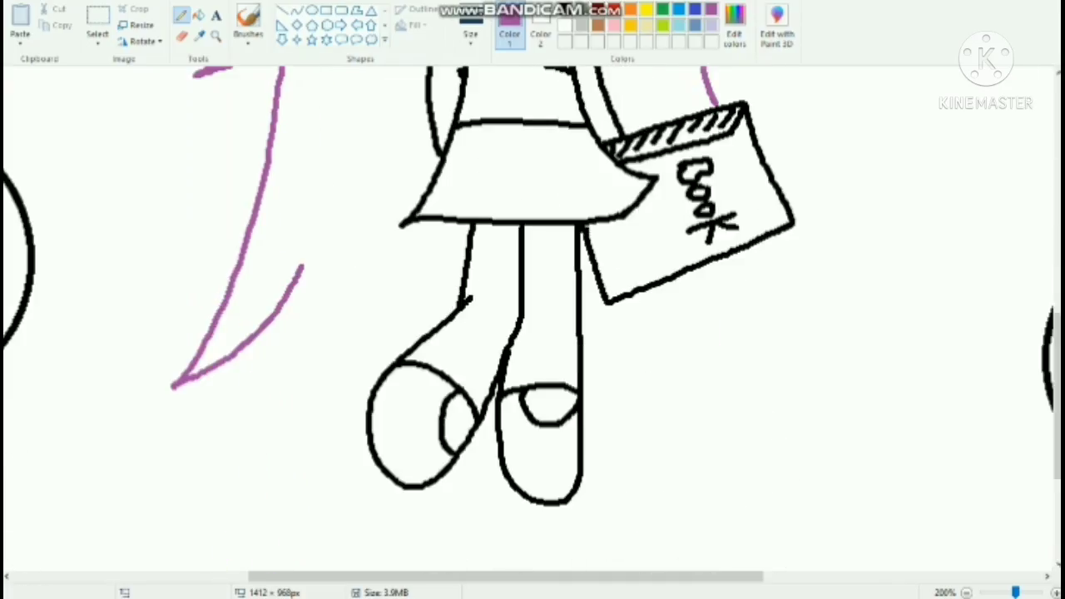
pyautogui.moveTo(761, 240)
pyautogui.mouseDown()
pyautogui.moveTo(781, 355)
pyautogui.moveTo(733, 345)
pyautogui.mouseUp()
pyautogui.scroll(-2, 733, 344)
pyautogui.moveTo(732, 223); pyautogui.dragTo(484, 385)
pyautogui.moveTo(467, 408)
pyautogui.mouseDown()
pyautogui.moveTo(142, 442)
pyautogui.moveTo(305, 195)
pyautogui.moveTo(288, 178)
pyautogui.mouseUp()
pyautogui.scroll(6, 310, 284)
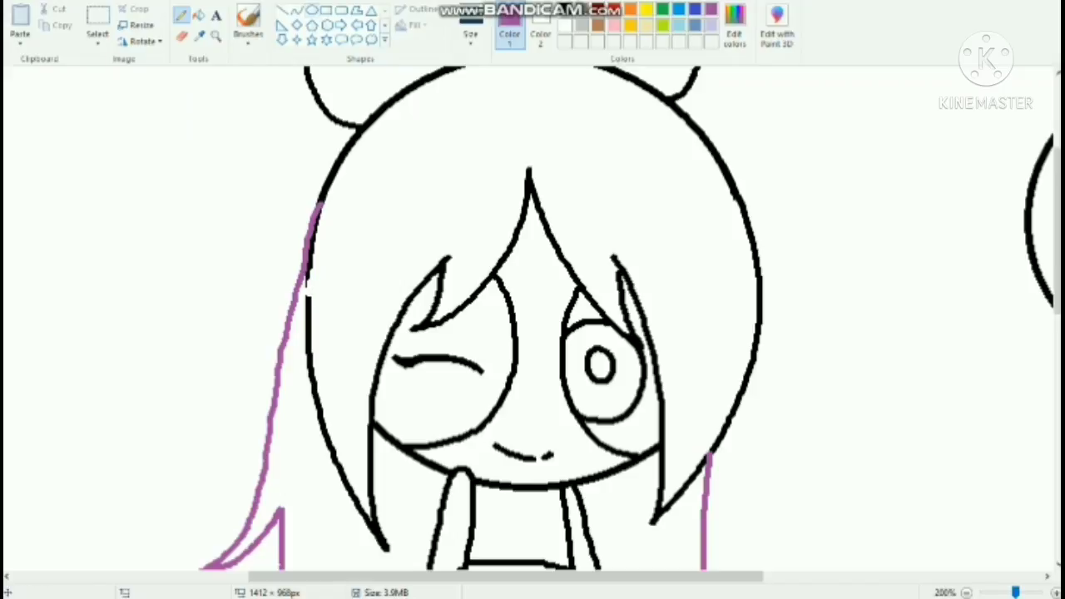
# Step: Clear the head-outline segment overlapping the left hair and recolour the purple hair outline black
pyautogui.click(198, 15)
pyautogui.rightClick(310, 257)
pyautogui.click(565, 10)
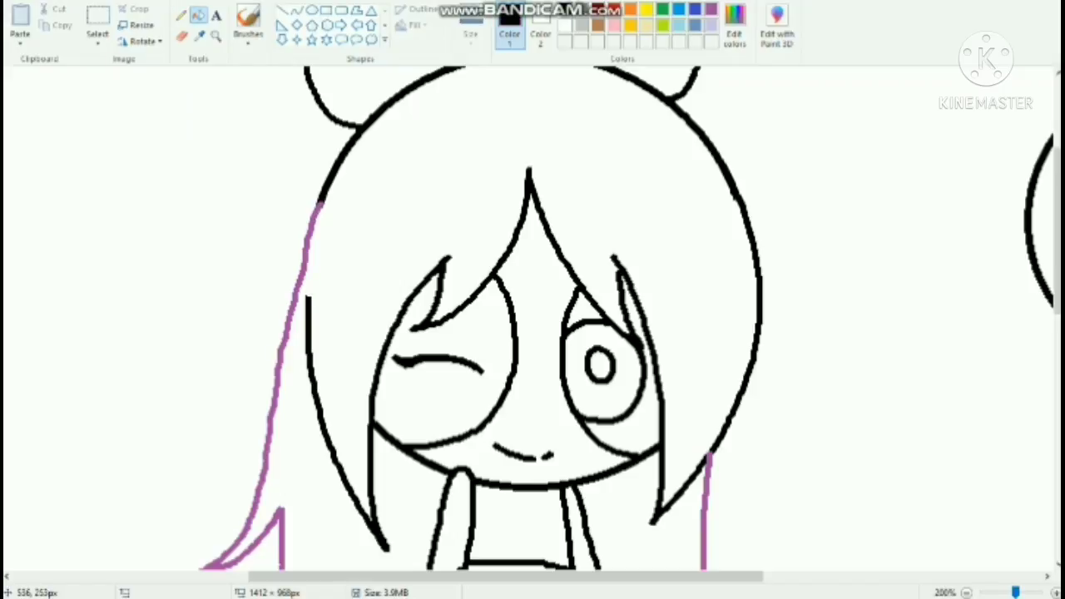
pyautogui.click(314, 223)
pyautogui.scroll(-4, 702, 358)
pyautogui.click(705, 150)
pyautogui.click(181, 15)
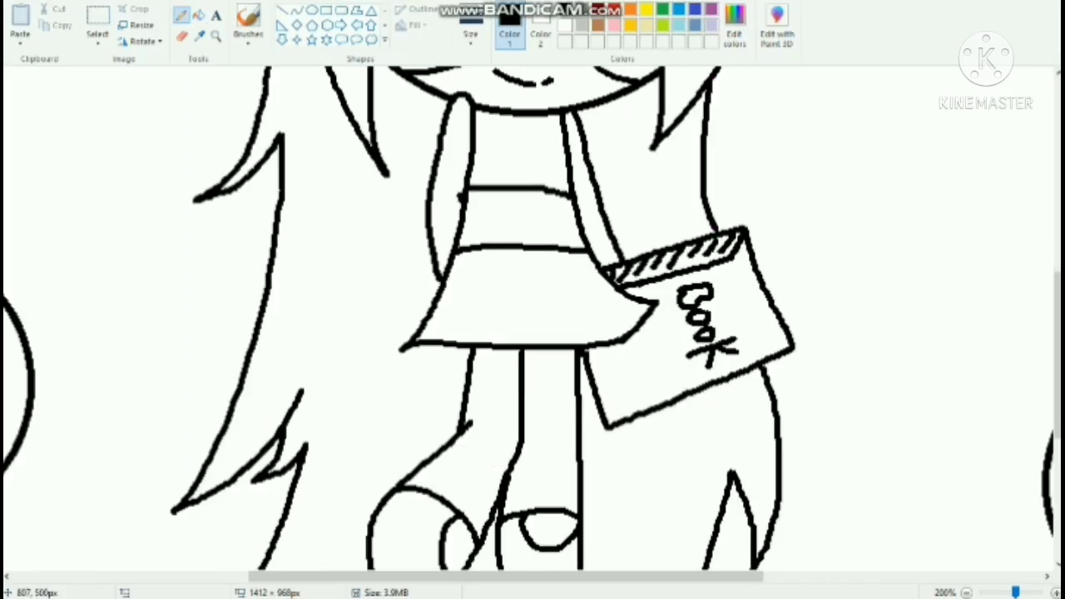
# Step: Fill the dress's waistband, both shoes and the iris of the open eye black
pyautogui.scroll(3, 533, 317)
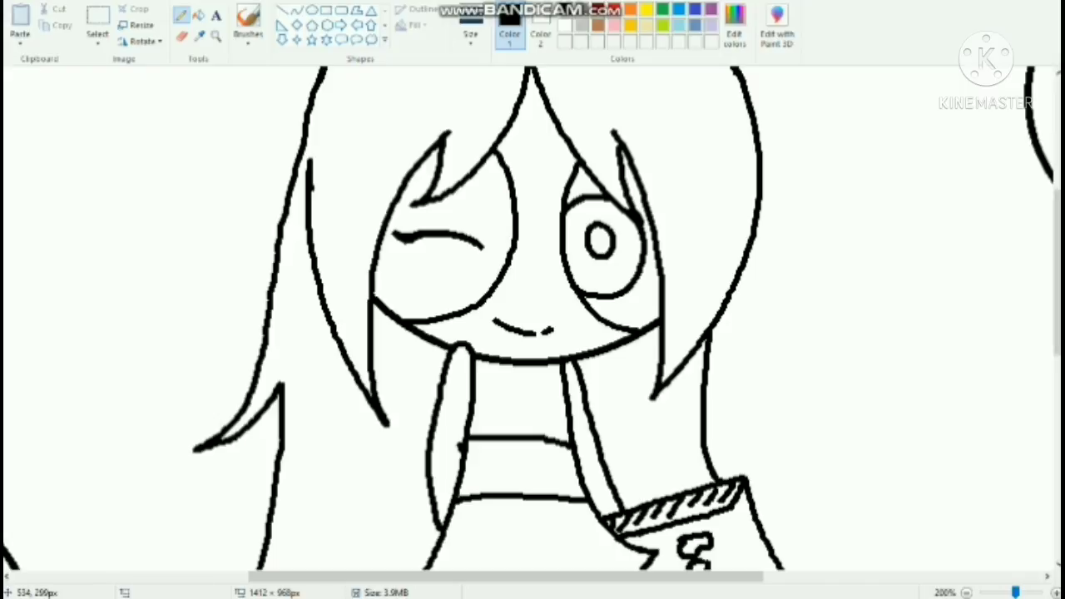
pyautogui.rightClick(314, 188)
pyautogui.scroll(-1, 491, 317)
pyautogui.scroll(1, 491, 316)
pyautogui.click(199, 15)
pyautogui.scroll(-1, 516, 333)
pyautogui.click(518, 343)
pyautogui.scroll(-3, 533, 383)
pyautogui.click(531, 356)
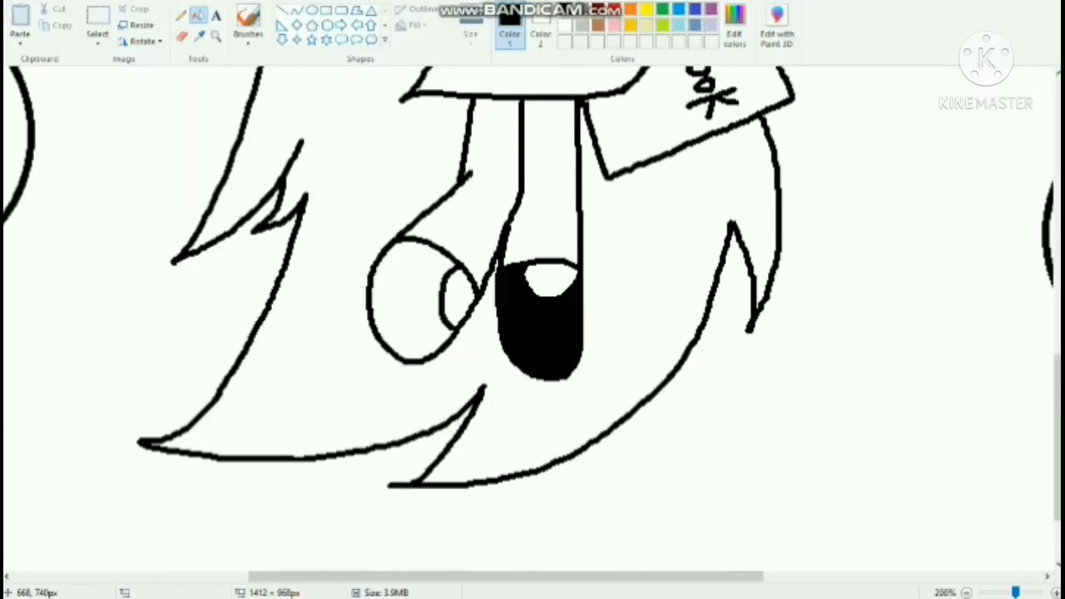
pyautogui.click(409, 304)
pyautogui.scroll(3, 441, 312)
pyautogui.click(181, 15)
pyautogui.scroll(5, 533, 316)
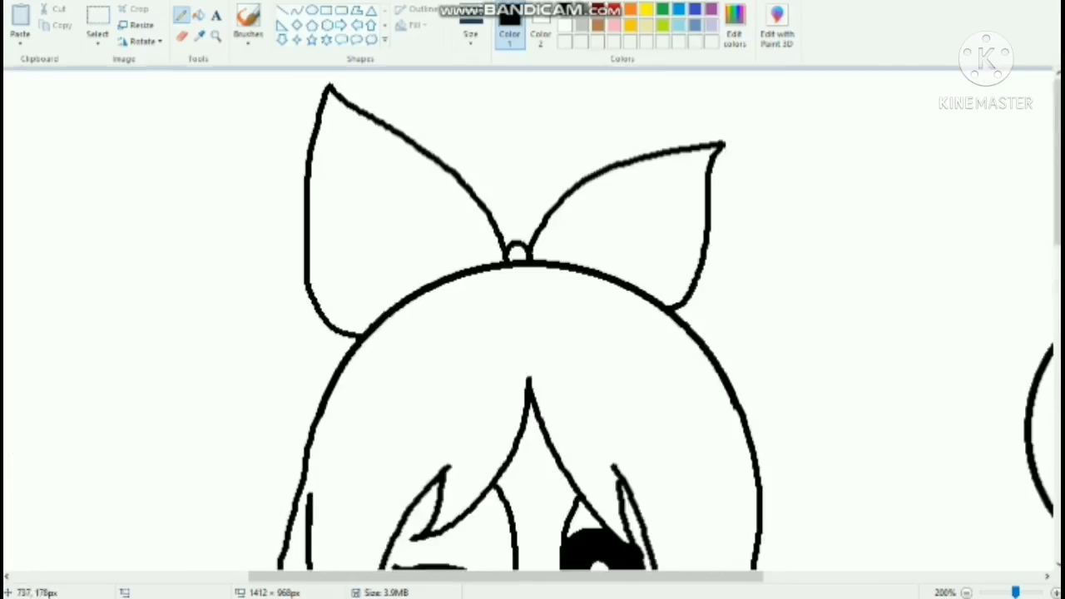
# Step: Fill both halves of the hair bow red
pyautogui.click(198, 15)
pyautogui.click(614, 10)
pyautogui.click(628, 216)
pyautogui.click(407, 213)
# Step: Fill all sections of the girl's long hair orange
pyautogui.scroll(-3, 533, 316)
pyautogui.click(631, 10)
pyautogui.click(650, 169)
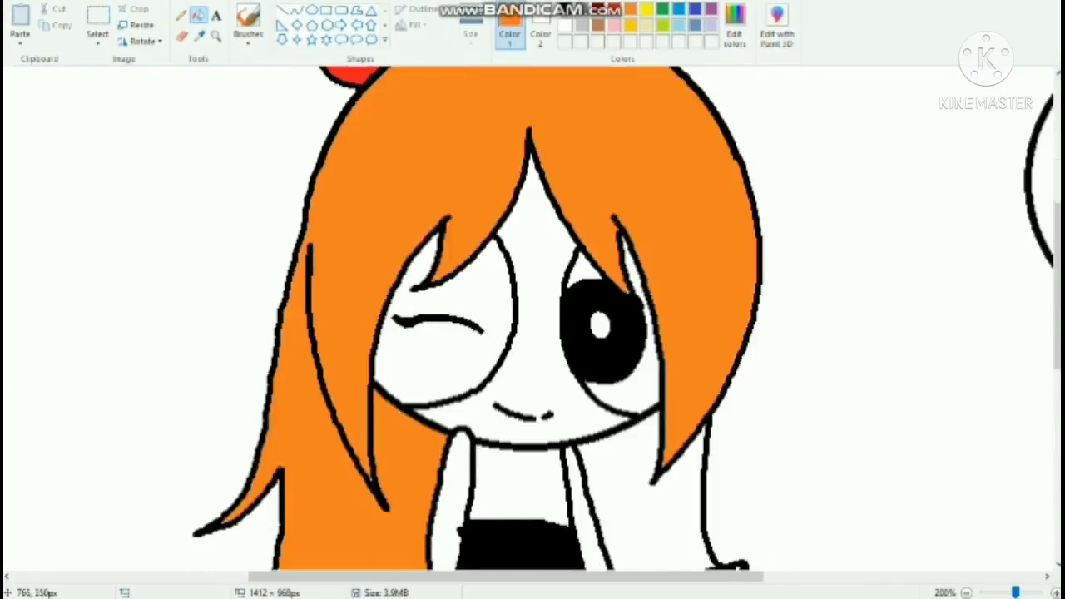
pyautogui.scroll(-2, 650, 169)
pyautogui.click(649, 200)
# Step: Recolour both halves of the hair bow black
pyautogui.scroll(3, 636, 156)
pyautogui.click(565, 10)
pyautogui.click(600, 114)
pyautogui.click(408, 133)
pyautogui.scroll(-2, 650, 195)
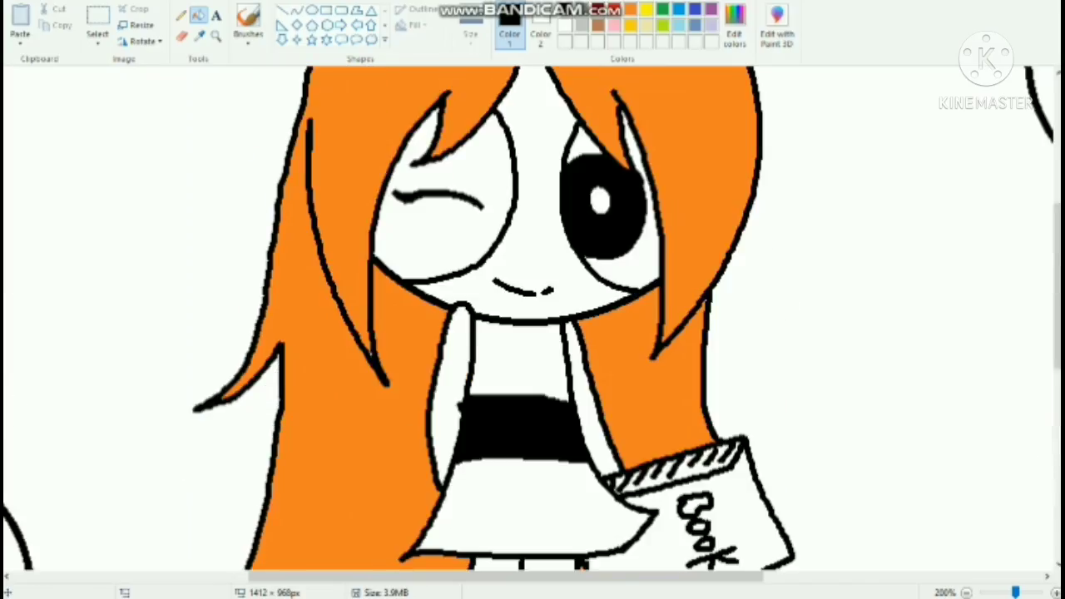
# Step: Fill the areas around the open eye's iris light grey
pyautogui.click(582, 25)
pyautogui.click(637, 264)
pyautogui.click(582, 145)
pyautogui.click(182, 15)
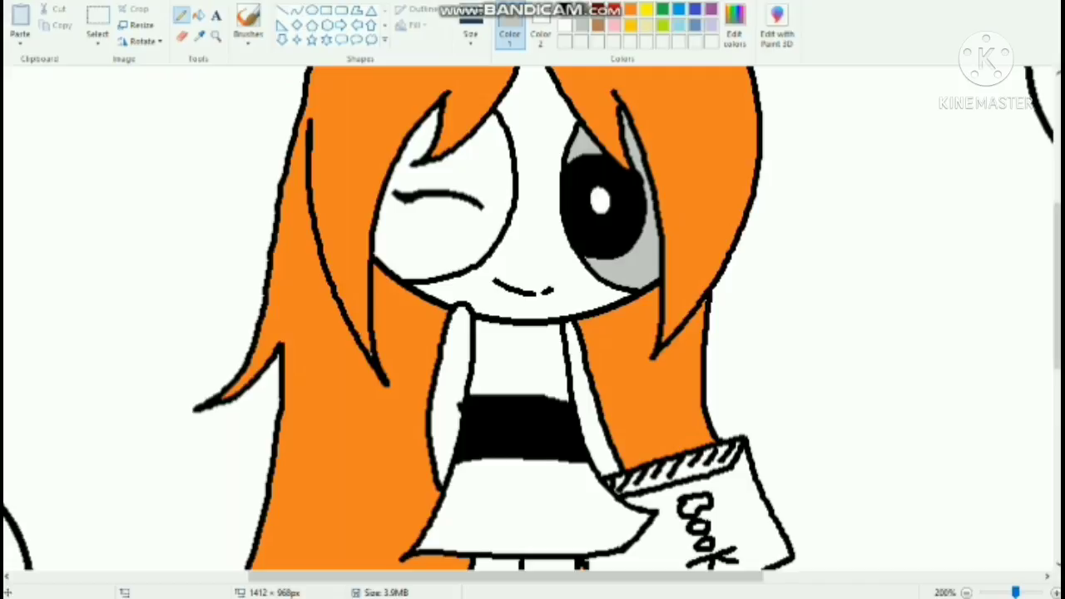
# Step: Paint a lighter crescent highlight along the lower edge of the open eye's grey area
pyautogui.click(471, 32)
pyautogui.click(505, 156)
pyautogui.click(198, 15)
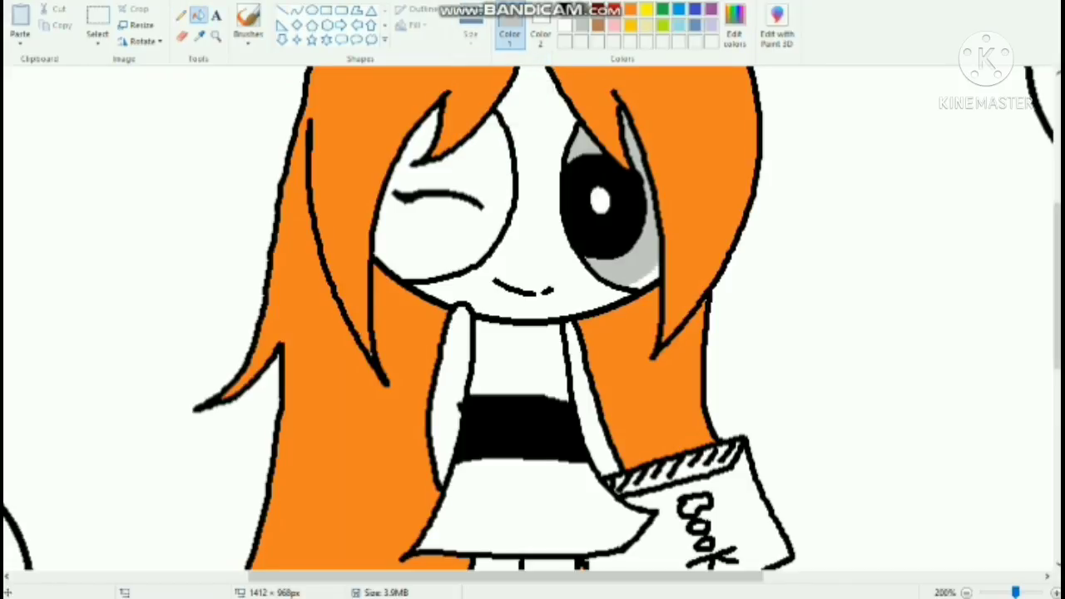
pyautogui.click(182, 15)
pyautogui.click(565, 9)
pyautogui.click(198, 15)
# Step: Fill the top of the dress pink and the skirt light grey
pyautogui.scroll(-2, 549, 399)
pyautogui.scroll(1, 550, 399)
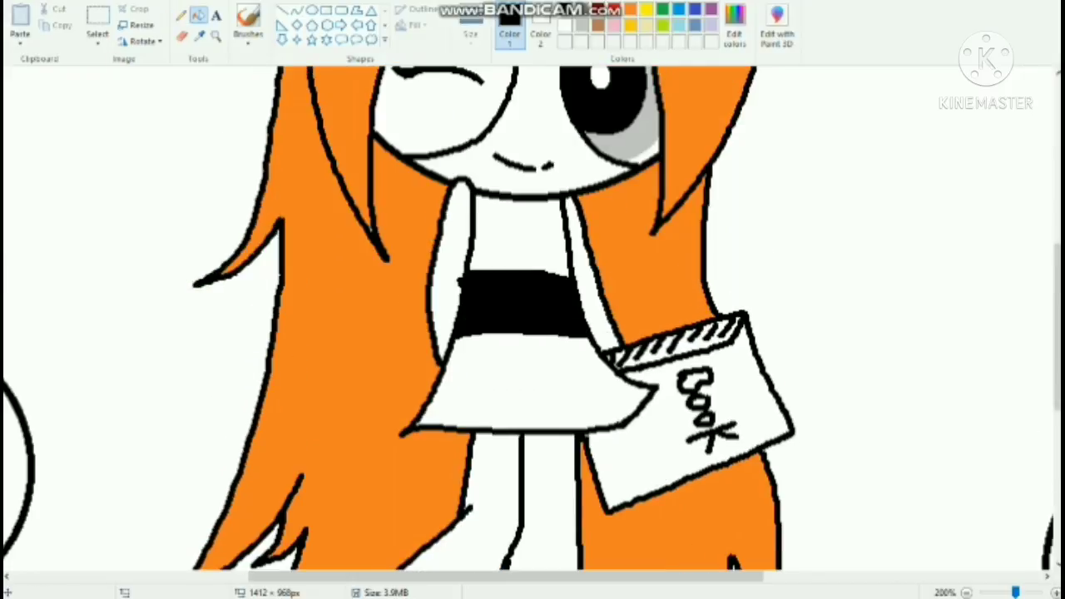
pyautogui.click(614, 26)
pyautogui.click(520, 234)
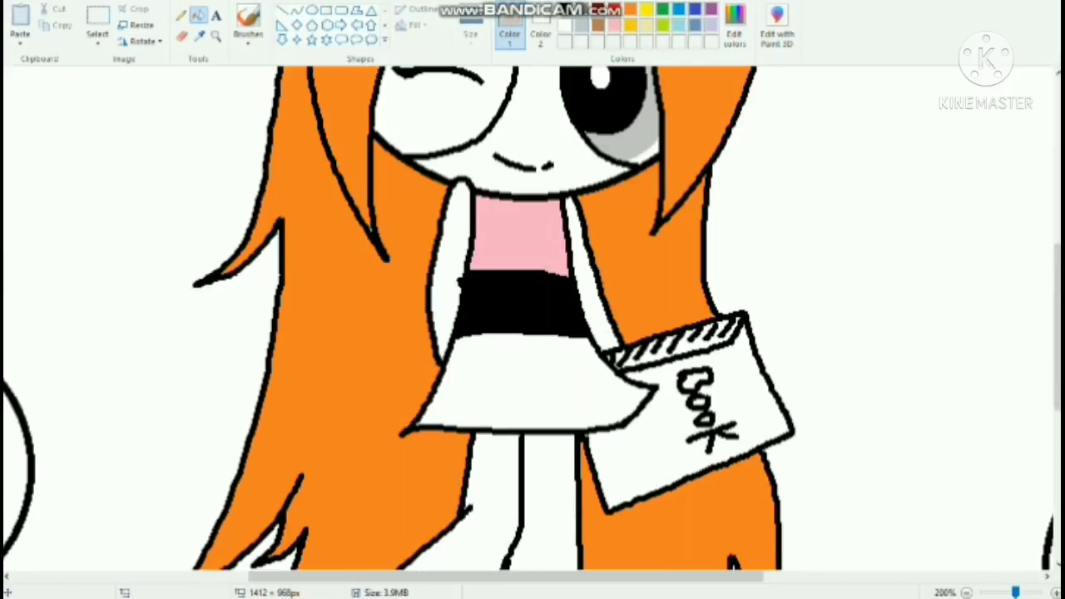
pyautogui.scroll(-3, 533, 316)
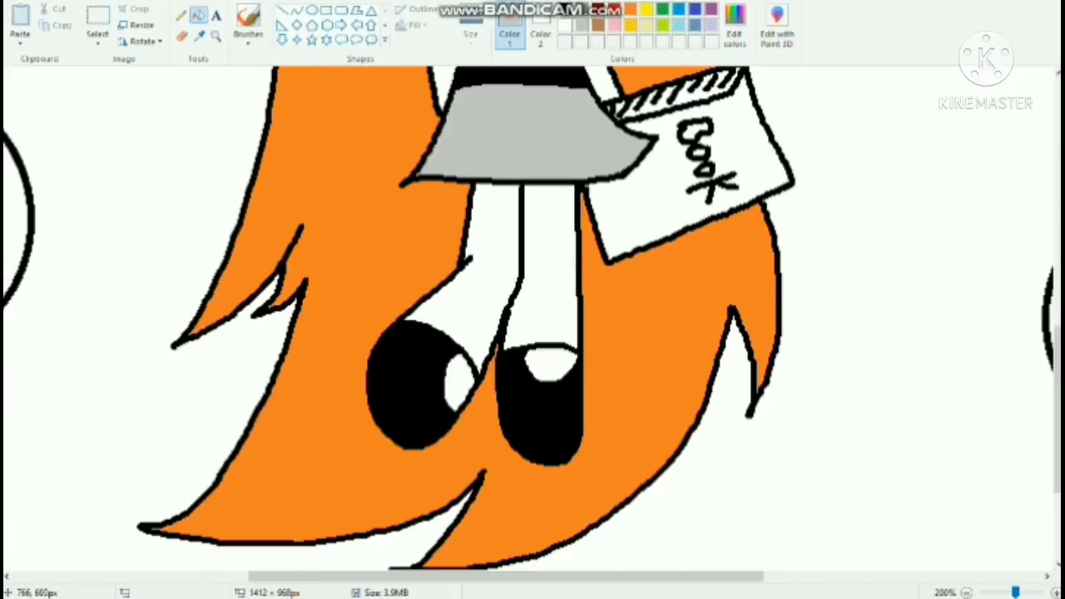
# Step: Mix a pale peach custom colour and fill the face and both arms with it
pyautogui.scroll(6, 532, 317)
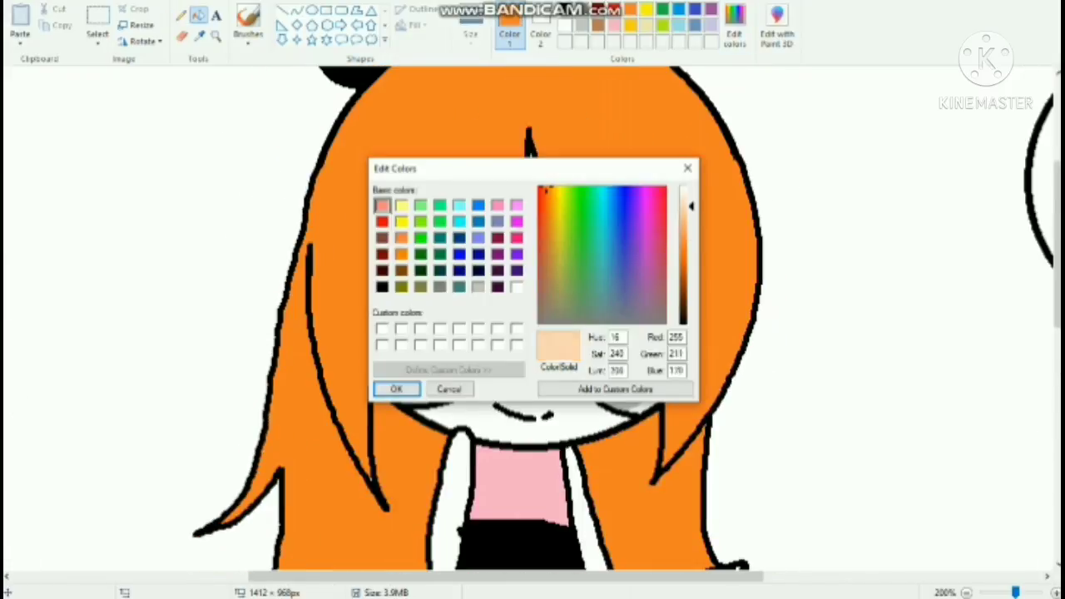
pyautogui.moveTo(691, 206); pyautogui.dragTo(691, 196)
pyautogui.click(396, 390)
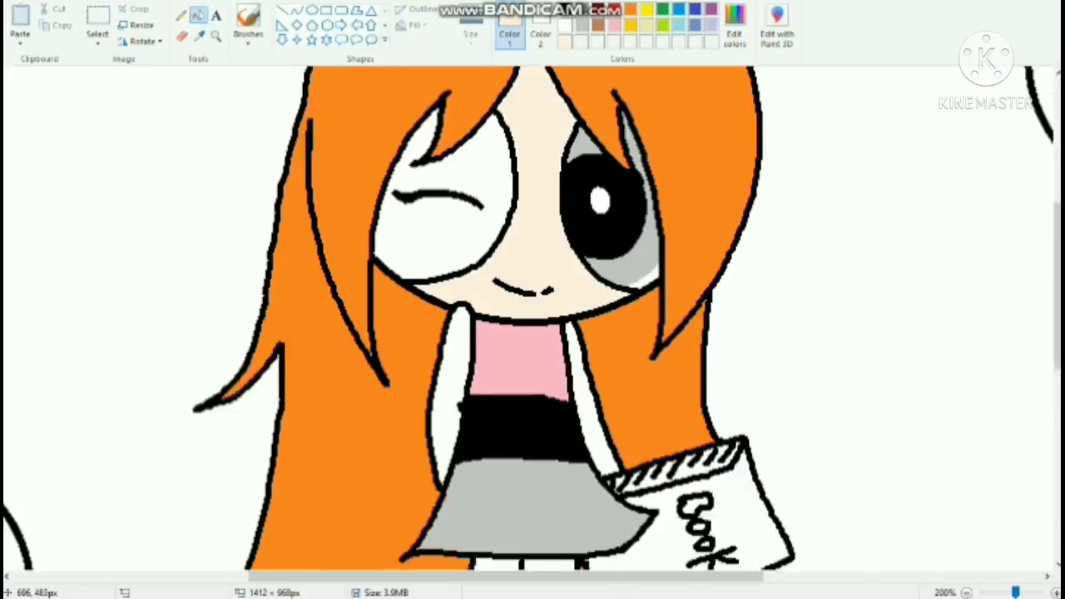
pyautogui.scroll(-3, 541, 401)
pyautogui.click(452, 262)
pyautogui.click(596, 300)
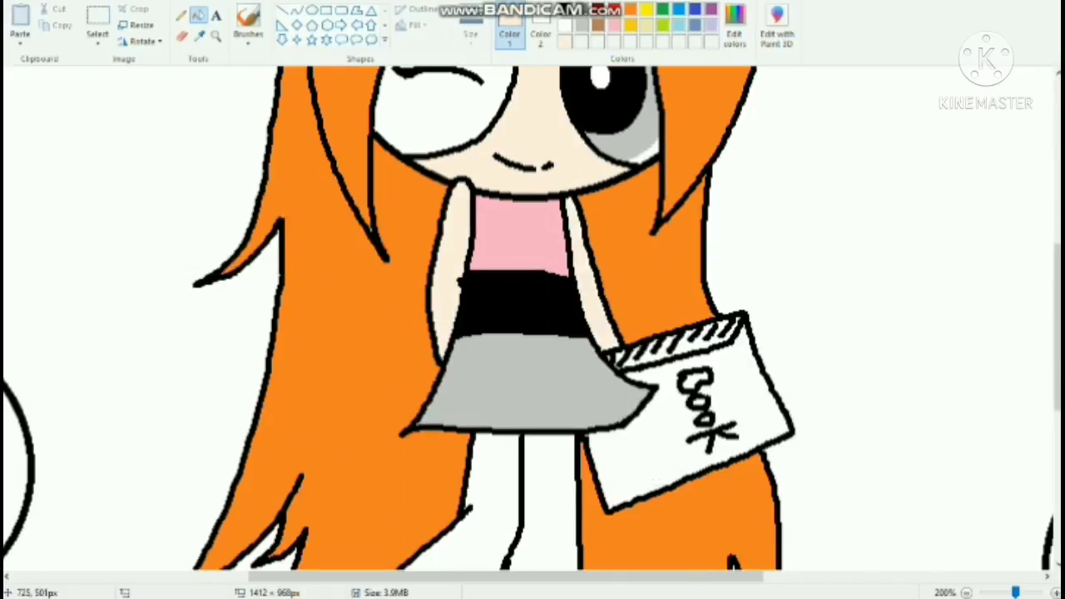
# Step: Mix a pale lavender custom colour and fill the winking eye area with it
pyautogui.scroll(6, 579, 350)
pyautogui.click(735, 25)
pyautogui.click(517, 255)
pyautogui.moveTo(691, 254); pyautogui.dragTo(690, 196)
pyautogui.click(397, 389)
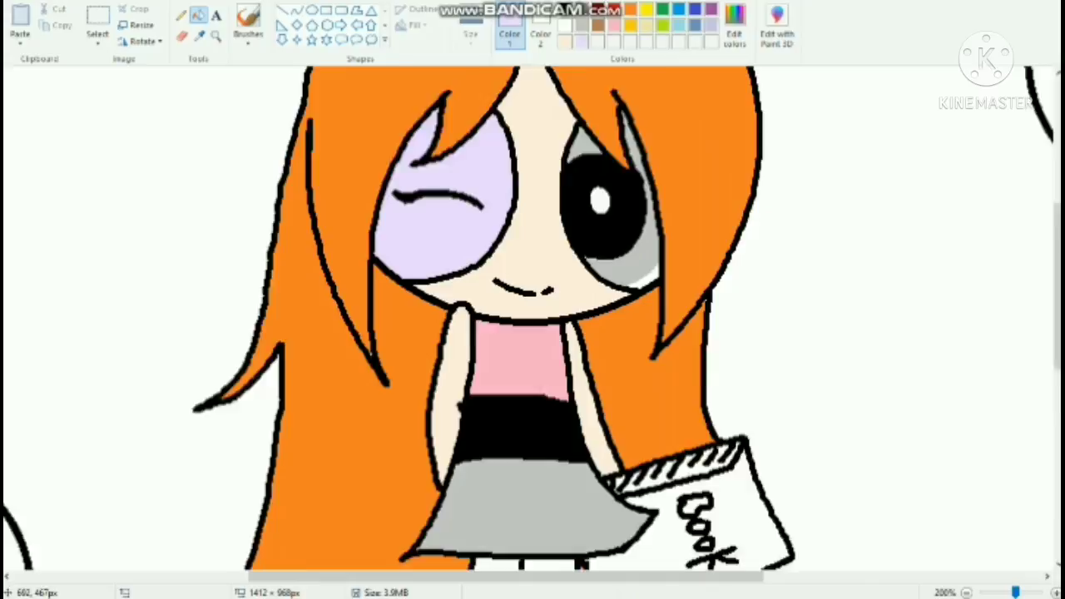
# Step: Fill the book's front cover and the openings in its lettering red
pyautogui.scroll(-3, 556, 390)
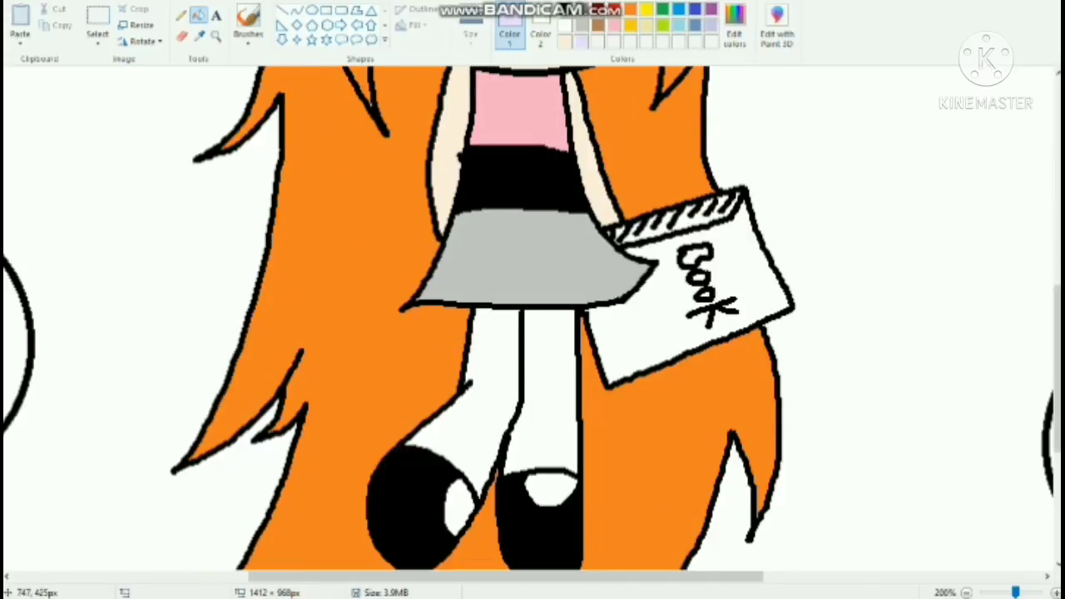
pyautogui.click(615, 9)
pyautogui.click(666, 283)
pyautogui.click(694, 256)
pyautogui.click(685, 259)
pyautogui.hotkey('ctrl', 'z')
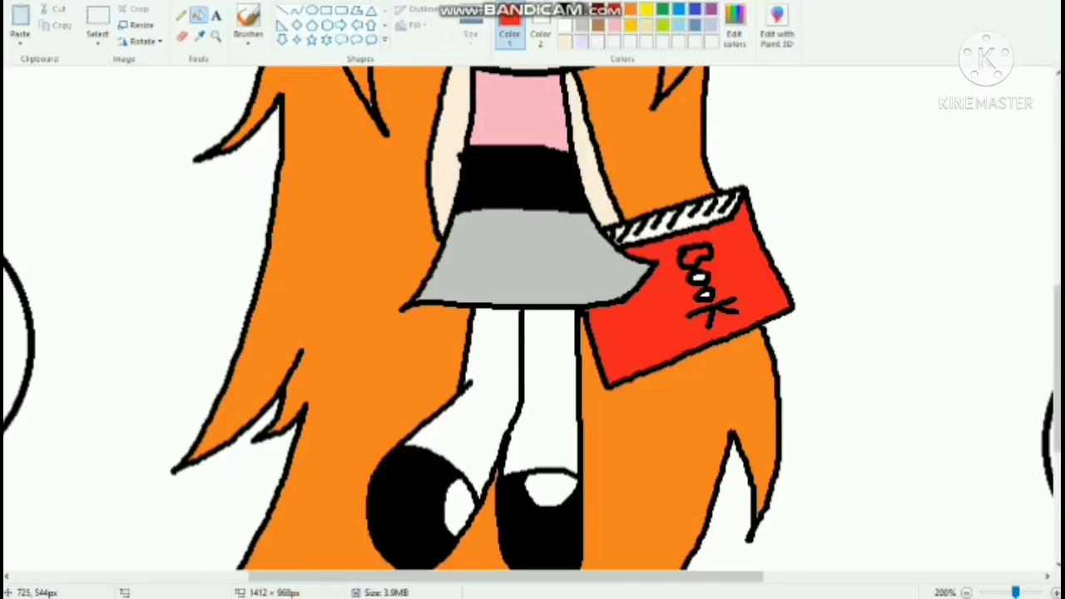
# Step: Mix a darker red (red 201, green 16, blue 26) and fill the book's hatched strip with it
pyautogui.click(735, 25)
pyautogui.moveTo(691, 252); pyautogui.dragTo(691, 264)
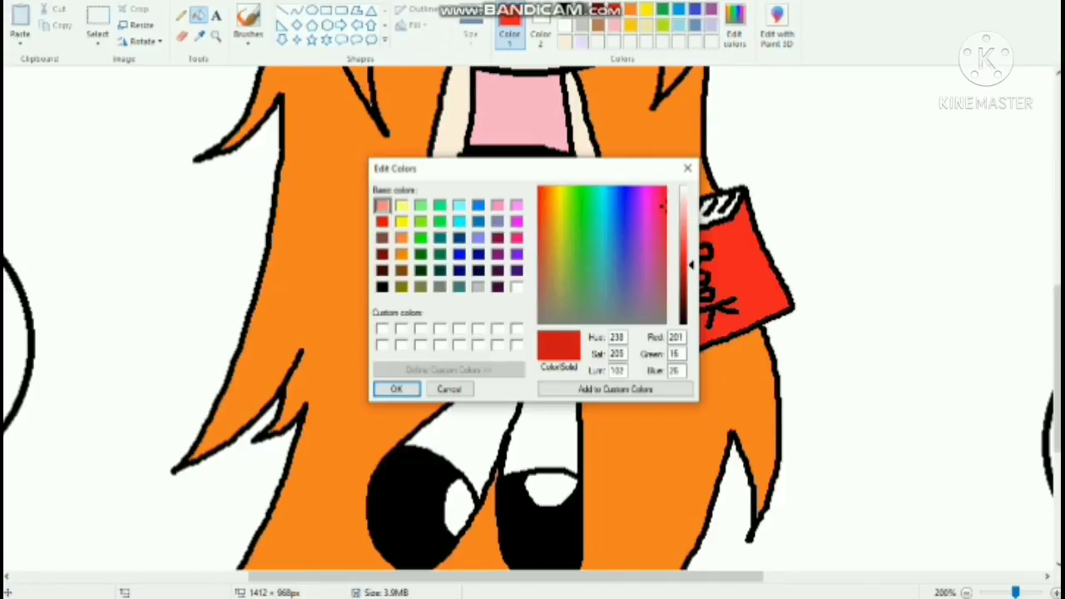
pyautogui.click(397, 389)
pyautogui.click(630, 235)
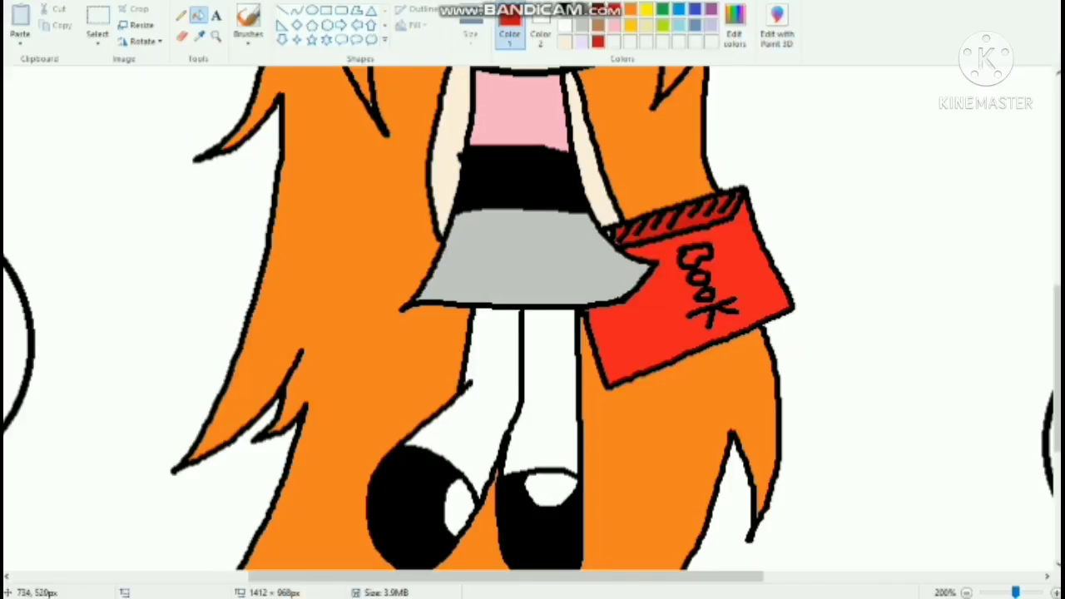
# Step: Extend the pointed tip of the bow's right half outward in black with the pencil
pyautogui.scroll(3, 637, 254)
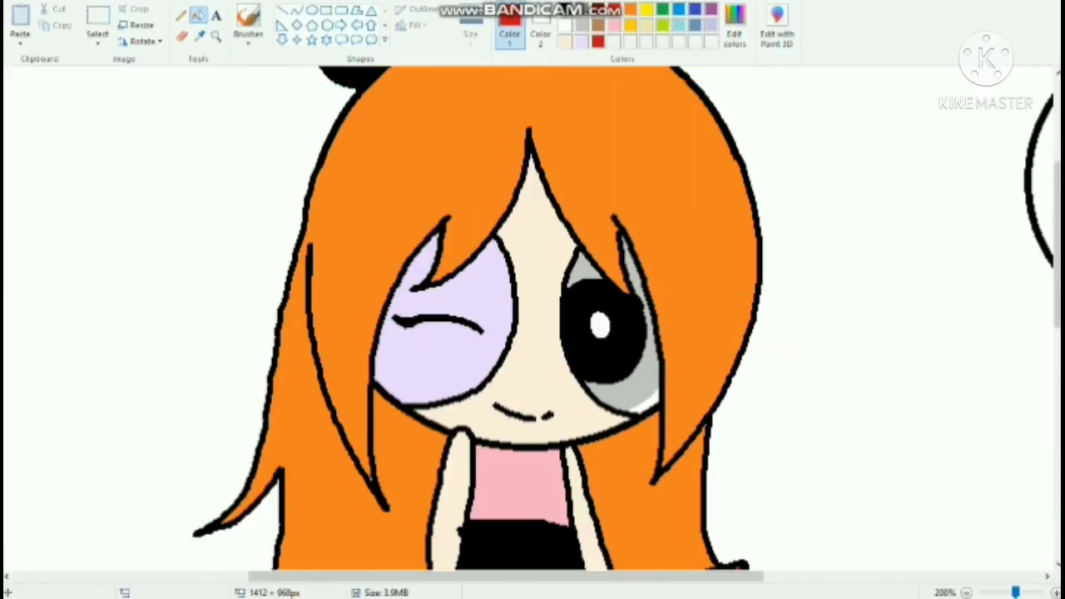
pyautogui.click(182, 15)
pyautogui.click(565, 10)
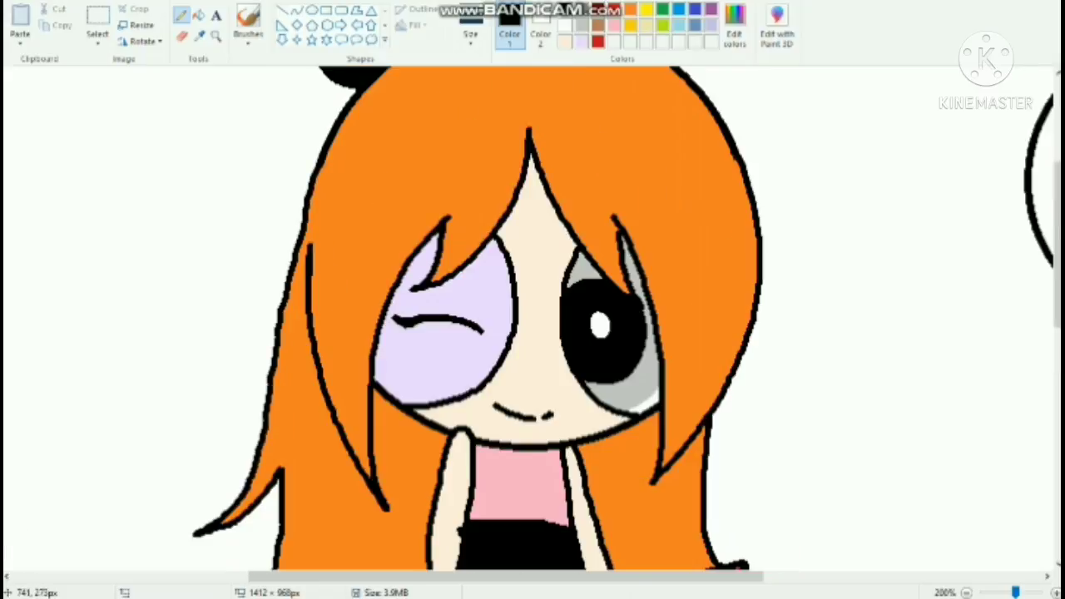
pyautogui.scroll(3, 533, 319)
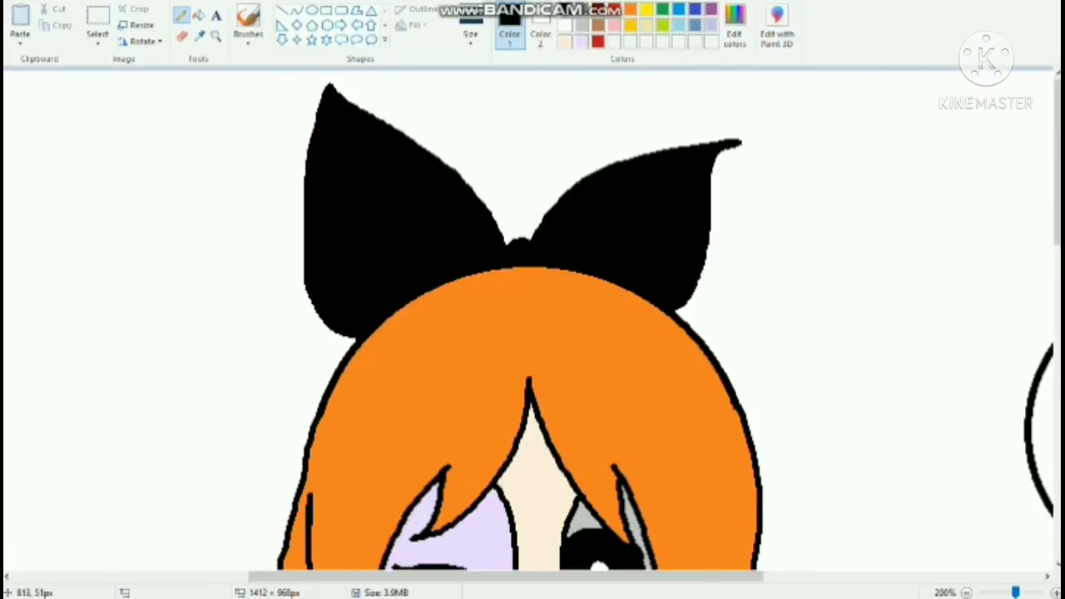
pyautogui.scroll(-5, 533, 319)
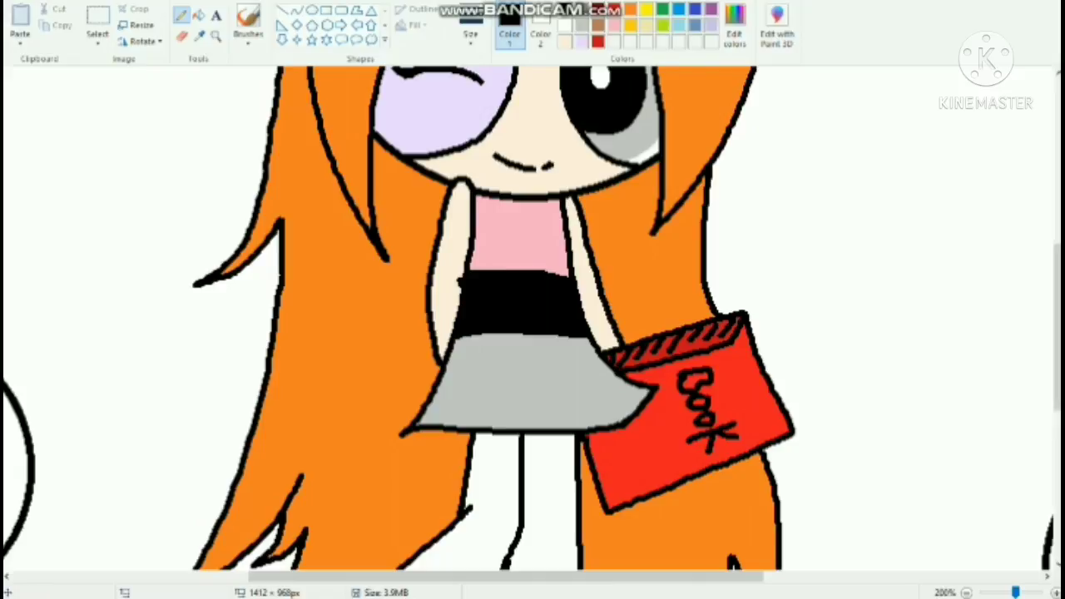
# Step: Draw the pointed side locks framing the face of the upper-right head in blue with the pencil
pyautogui.moveTo(506, 577); pyautogui.dragTo(783, 576)
pyautogui.scroll(5, 713, 267)
pyautogui.click(678, 9)
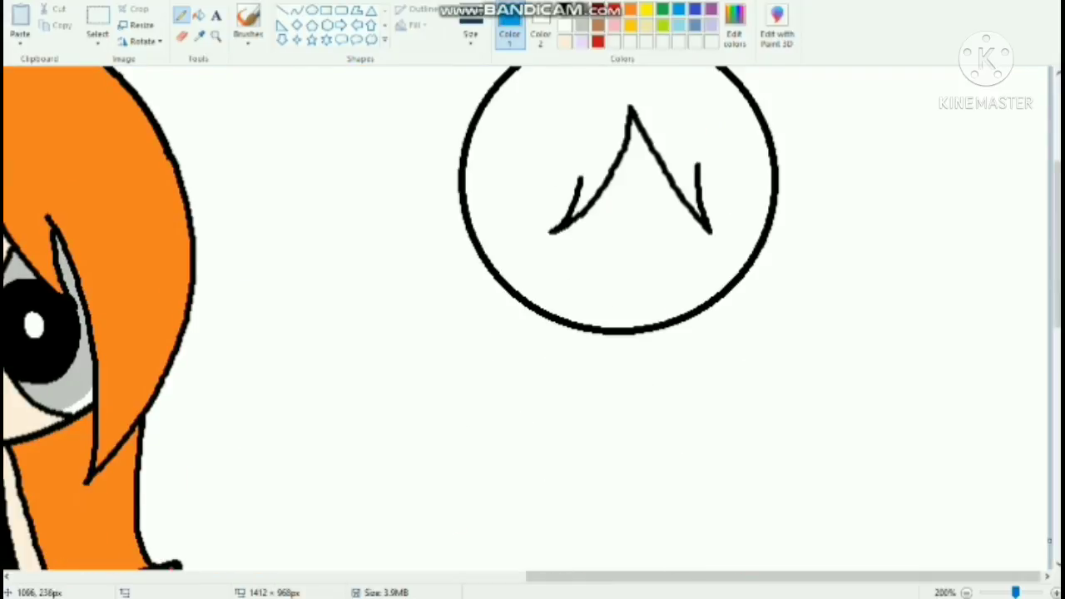
pyautogui.moveTo(582, 172); pyautogui.dragTo(500, 234)
pyautogui.moveTo(692, 156); pyautogui.dragTo(733, 349)
pyautogui.hotkey('ctrl', 'z')
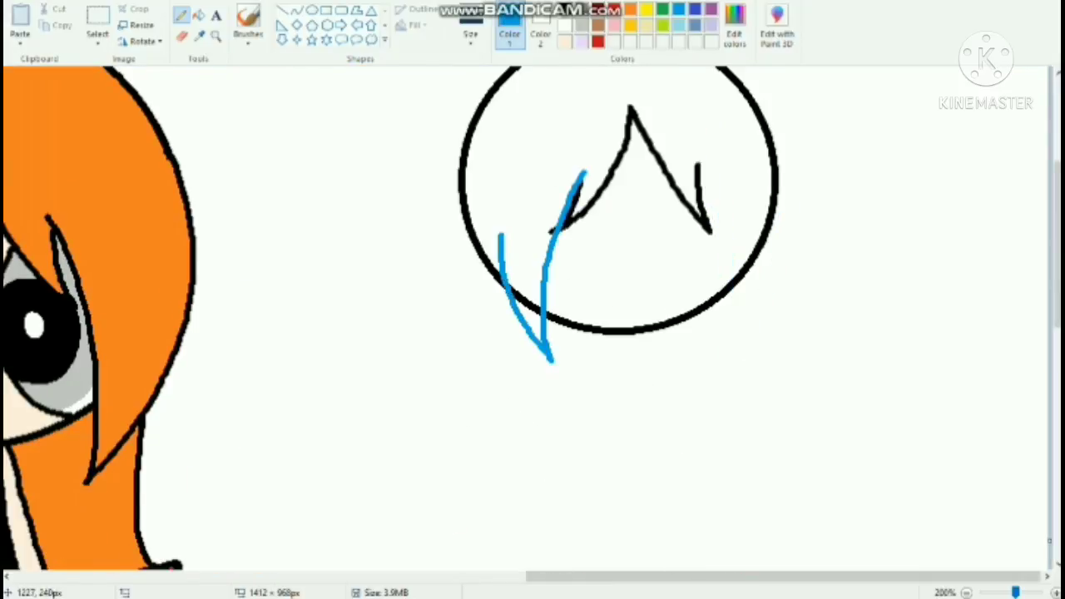
pyautogui.moveTo(775, 171)
pyautogui.mouseDown()
pyautogui.moveTo(718, 249)
pyautogui.moveTo(699, 179)
pyautogui.mouseUp()
pyautogui.moveTo(468, 109); pyautogui.dragTo(439, 371)
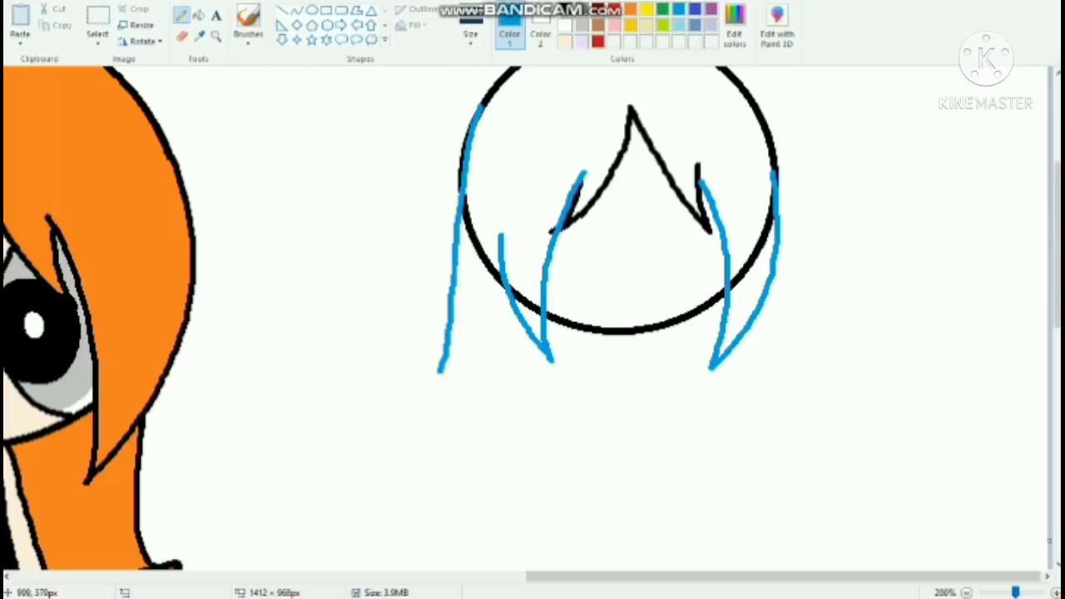
# Step: Draw the long outer hair with jagged pointed ends down both sides of the upper-right head in blue
pyautogui.hotkey('ctrl', 'z')
pyautogui.moveTo(463, 107)
pyautogui.mouseDown()
pyautogui.moveTo(452, 345)
pyautogui.moveTo(468, 303)
pyautogui.mouseUp()
pyautogui.scroll(-3, 468, 304)
pyautogui.moveTo(469, 179)
pyautogui.mouseDown()
pyautogui.moveTo(550, 321)
pyautogui.moveTo(725, 333)
pyautogui.moveTo(788, 199)
pyautogui.moveTo(782, 120)
pyautogui.mouseUp()
pyautogui.scroll(5, 782, 120)
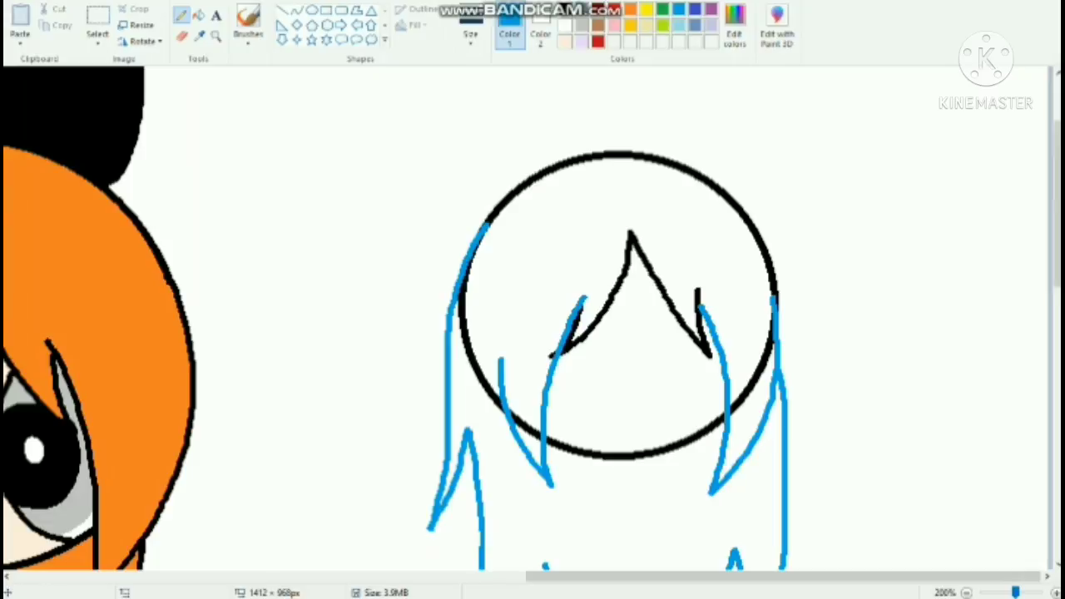
# Step: Draw a pointed two-part bow with a small centre knot in black on top of the upper-right head
pyautogui.scroll(3, 782, 120)
pyautogui.moveTo(598, 277)
pyautogui.mouseDown()
pyautogui.moveTo(517, 151)
pyautogui.moveTo(500, 320)
pyautogui.moveTo(592, 250)
pyautogui.moveTo(498, 325)
pyautogui.mouseUp()
pyautogui.hotkey('ctrl', 'z')
pyautogui.moveTo(633, 276); pyautogui.dragTo(718, 311)
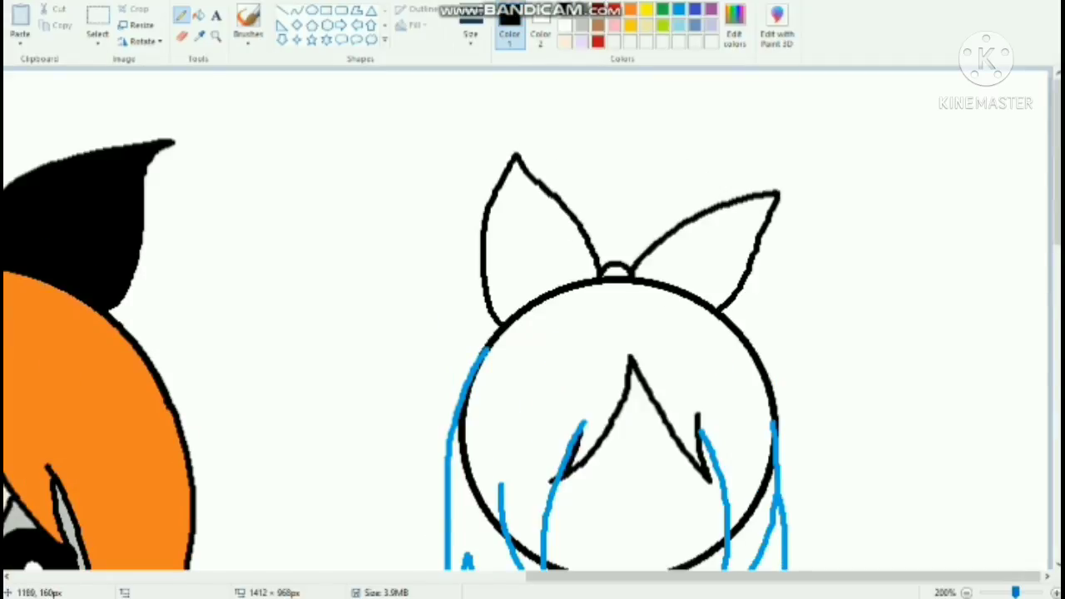
# Step: Erase the head outline where it crosses the hair locks with white fill and recolour the blue hair outlines black
pyautogui.click(199, 15)
pyautogui.scroll(-3, 533, 333)
pyautogui.click(492, 460)
pyautogui.hotkey('ctrl', 'z')
pyautogui.rightClick(526, 426)
pyautogui.rightClick(759, 378)
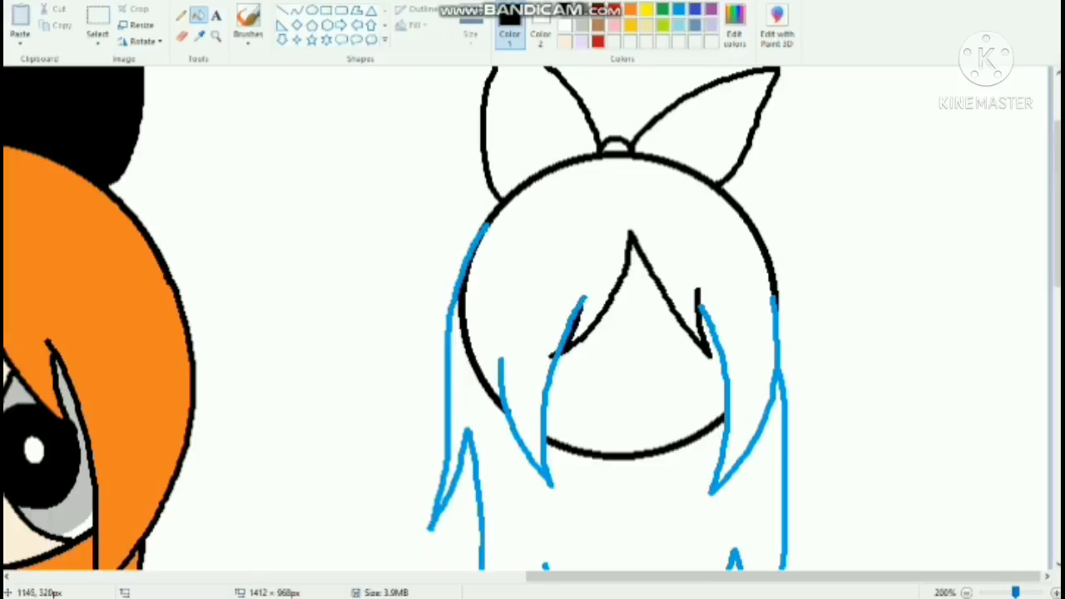
pyautogui.rightClick(463, 321)
pyautogui.click(778, 350)
pyautogui.click(545, 408)
pyautogui.scroll(-3, 648, 389)
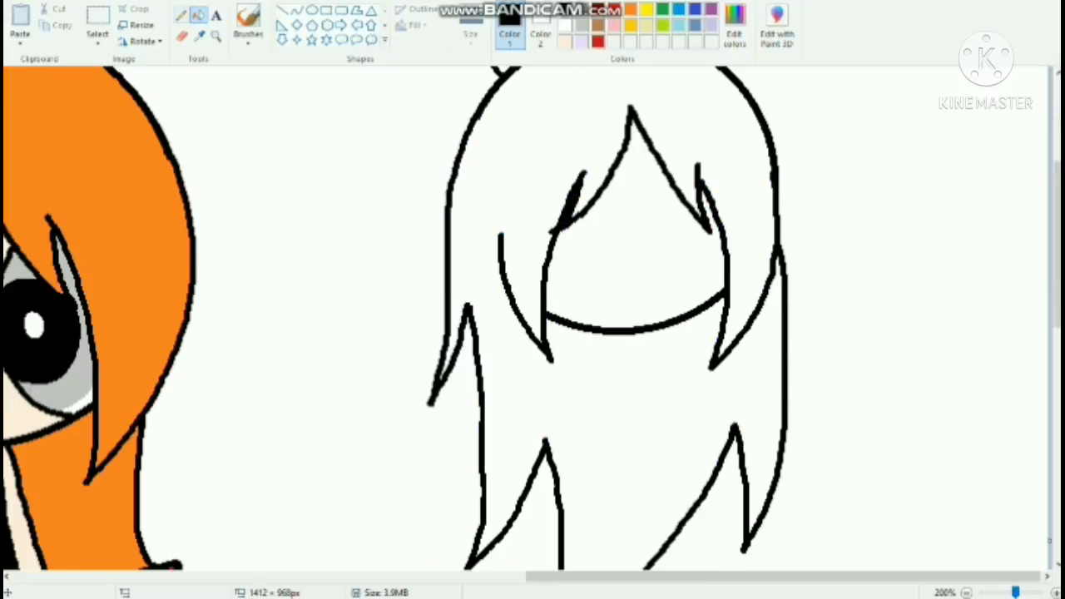
# Step: Draw the outlines of both eyes and a small open mouth in black on the upper-right character's face
pyautogui.click(181, 15)
pyautogui.click(217, 36)
pyautogui.click(649, 221)
pyautogui.click(181, 15)
pyautogui.hotkey('ctrl', 'z')
pyautogui.moveTo(394, 335)
pyautogui.mouseDown()
pyautogui.moveTo(441, 322)
pyautogui.moveTo(464, 271)
pyautogui.mouseUp()
pyautogui.moveTo(470, 267)
pyautogui.mouseDown()
pyautogui.moveTo(489, 373)
pyautogui.moveTo(408, 443)
pyautogui.moveTo(468, 420)
pyautogui.moveTo(381, 441)
pyautogui.mouseUp()
pyautogui.hotkey('ctrl', 'z')
pyautogui.moveTo(566, 268)
pyautogui.mouseDown()
pyautogui.moveTo(541, 366)
pyautogui.moveTo(620, 437)
pyautogui.mouseUp()
pyautogui.moveTo(464, 440)
pyautogui.mouseDown()
pyautogui.moveTo(476, 479)
pyautogui.moveTo(530, 449)
pyautogui.mouseUp()
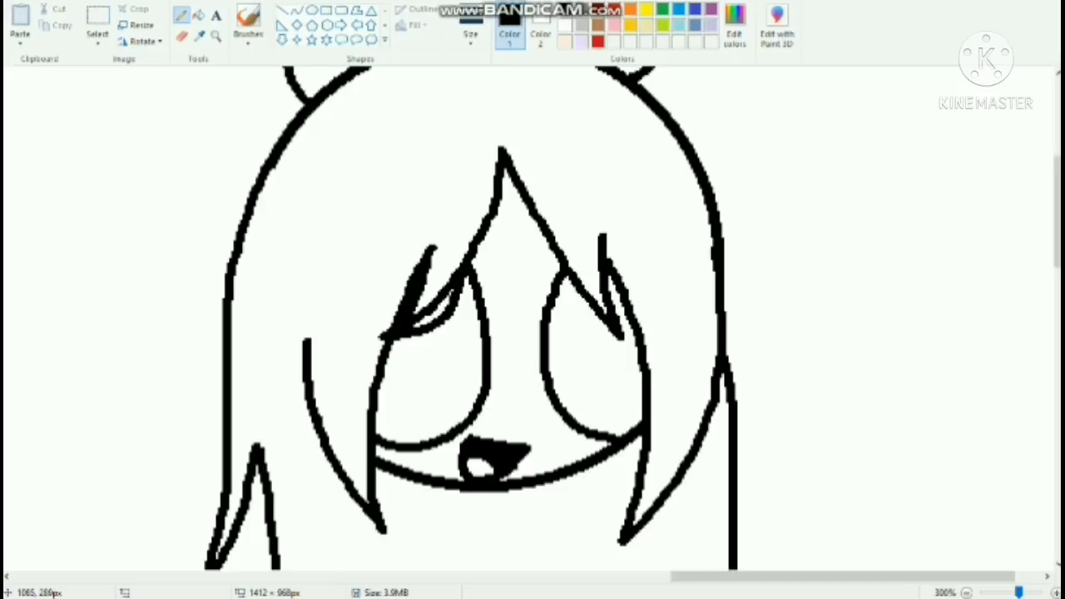
# Step: Add the inner details to both eyes of the upper-right character and fill both halves of her bow black
pyautogui.moveTo(390, 372); pyautogui.dragTo(466, 374)
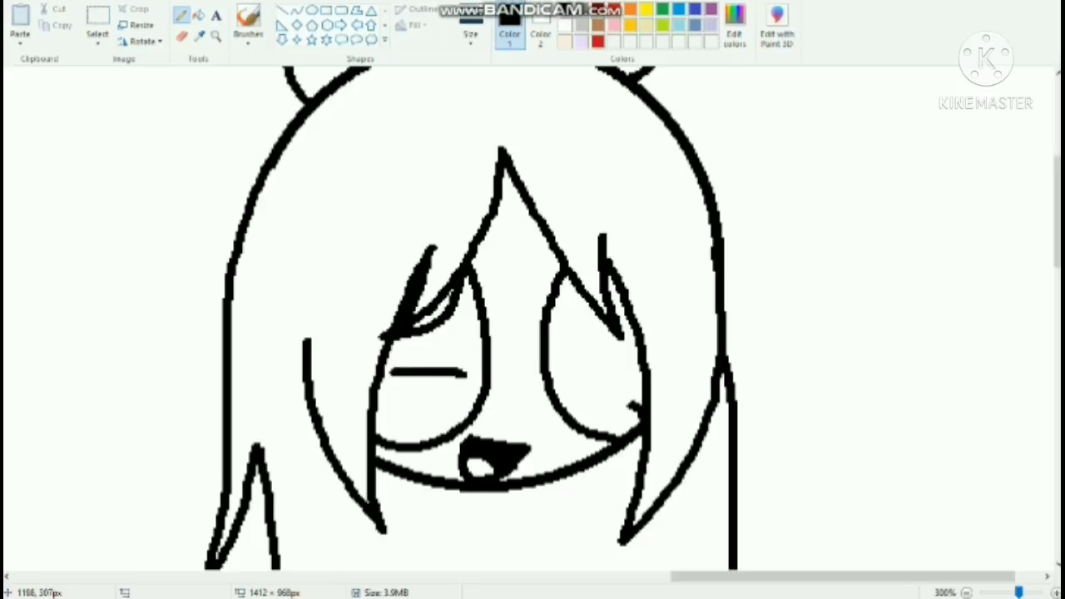
pyautogui.moveTo(633, 408)
pyautogui.mouseDown()
pyautogui.moveTo(610, 428)
pyautogui.moveTo(635, 411)
pyautogui.mouseUp()
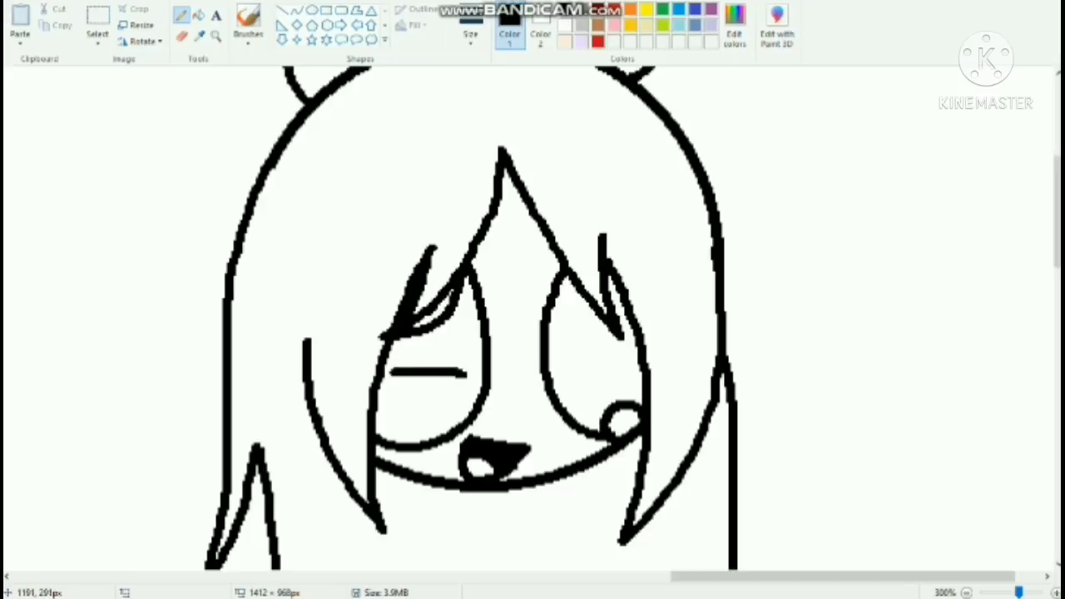
pyautogui.moveTo(639, 361)
pyautogui.mouseDown()
pyautogui.moveTo(619, 353)
pyautogui.moveTo(573, 376)
pyautogui.mouseUp()
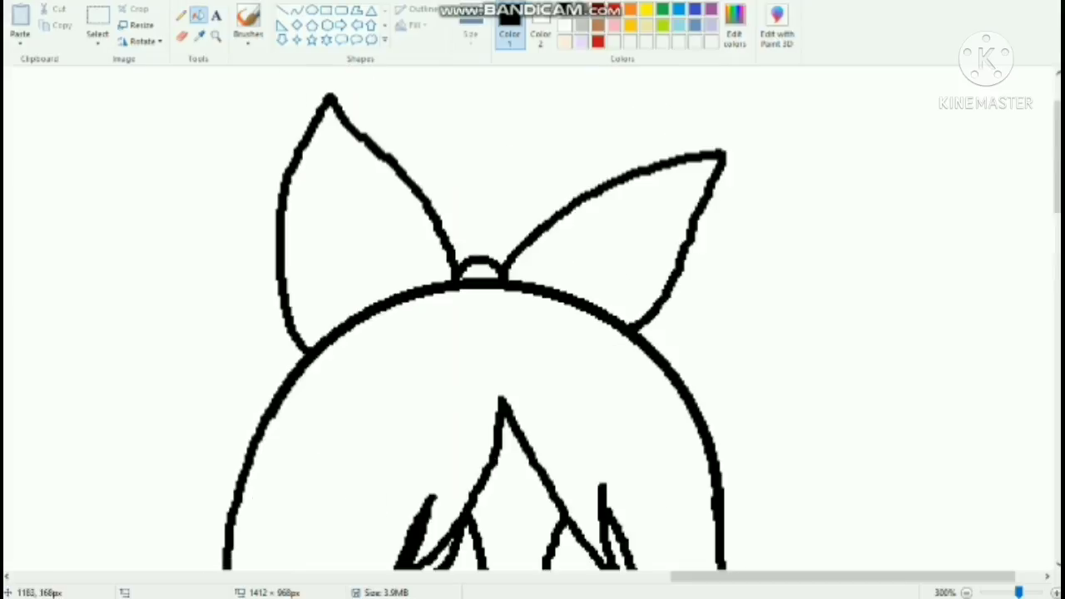
pyautogui.click(616, 250)
pyautogui.click(366, 234)
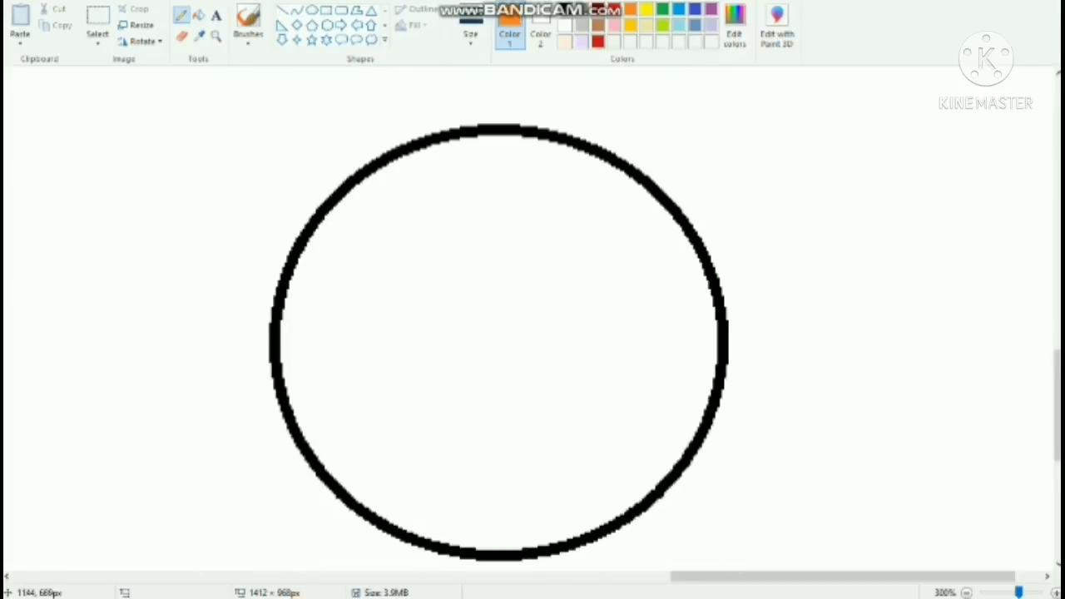
# Step: Draw the pointed fringe and both side locks in orange over the lower-right head circle
pyautogui.moveTo(515, 240)
pyautogui.mouseDown()
pyautogui.moveTo(407, 401)
pyautogui.moveTo(437, 325)
pyautogui.moveTo(599, 333)
pyautogui.mouseUp()
pyautogui.moveTo(439, 319)
pyautogui.mouseDown()
pyautogui.moveTo(346, 565)
pyautogui.moveTo(281, 373)
pyautogui.mouseUp()
pyautogui.hotkey('ctrl', 'z')
pyautogui.scroll(-3, 281, 373)
pyautogui.moveTo(440, 183)
pyautogui.mouseDown()
pyautogui.moveTo(353, 367)
pyautogui.moveTo(279, 243)
pyautogui.mouseUp()
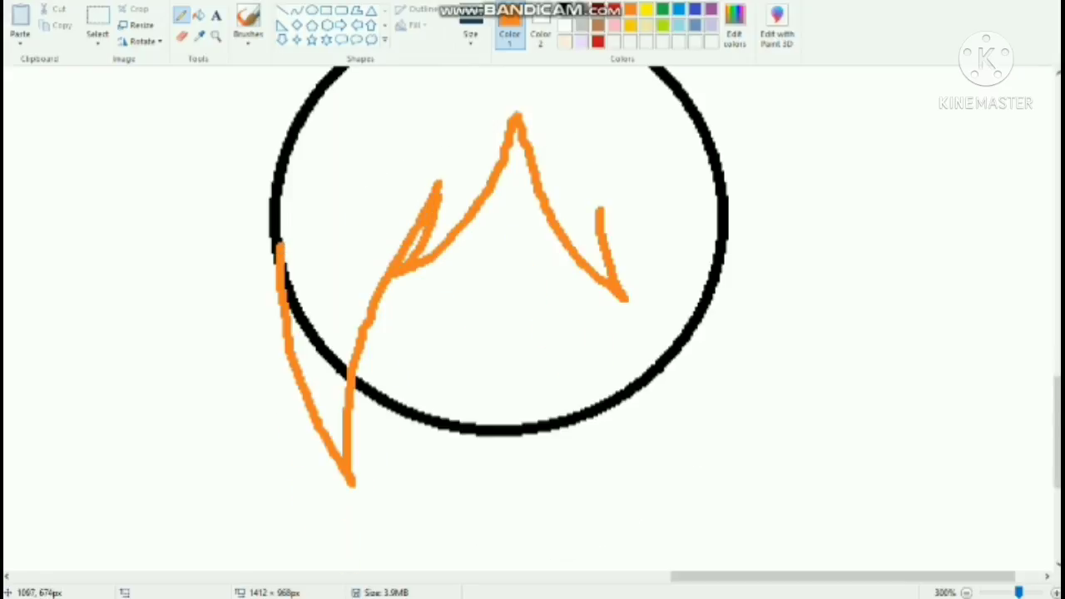
pyautogui.moveTo(595, 191)
pyautogui.mouseDown()
pyautogui.moveTo(631, 235)
pyautogui.moveTo(731, 237)
pyautogui.moveTo(717, 171)
pyautogui.mouseUp()
# Step: Draw a bow with two upright pointed halves and a centre knot in orange on top of the lower-right head
pyautogui.scroll(2, 718, 172)
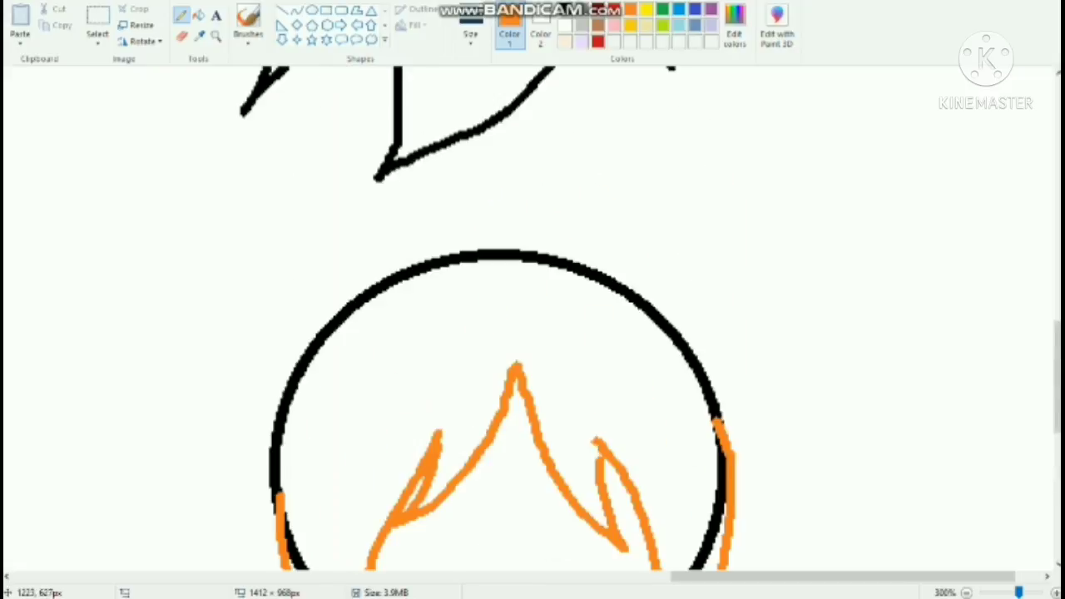
pyautogui.scroll(3, 532, 317)
pyautogui.moveTo(488, 380); pyautogui.dragTo(408, 174)
pyautogui.moveTo(409, 174); pyautogui.dragTo(357, 374)
pyautogui.hotkey('ctrl', 'z')
pyautogui.moveTo(493, 378)
pyautogui.mouseDown()
pyautogui.moveTo(454, 321)
pyautogui.moveTo(341, 429)
pyautogui.mouseUp()
pyautogui.moveTo(500, 353); pyautogui.dragTo(543, 378)
pyautogui.moveTo(543, 371)
pyautogui.mouseDown()
pyautogui.moveTo(757, 265)
pyautogui.moveTo(670, 449)
pyautogui.mouseUp()
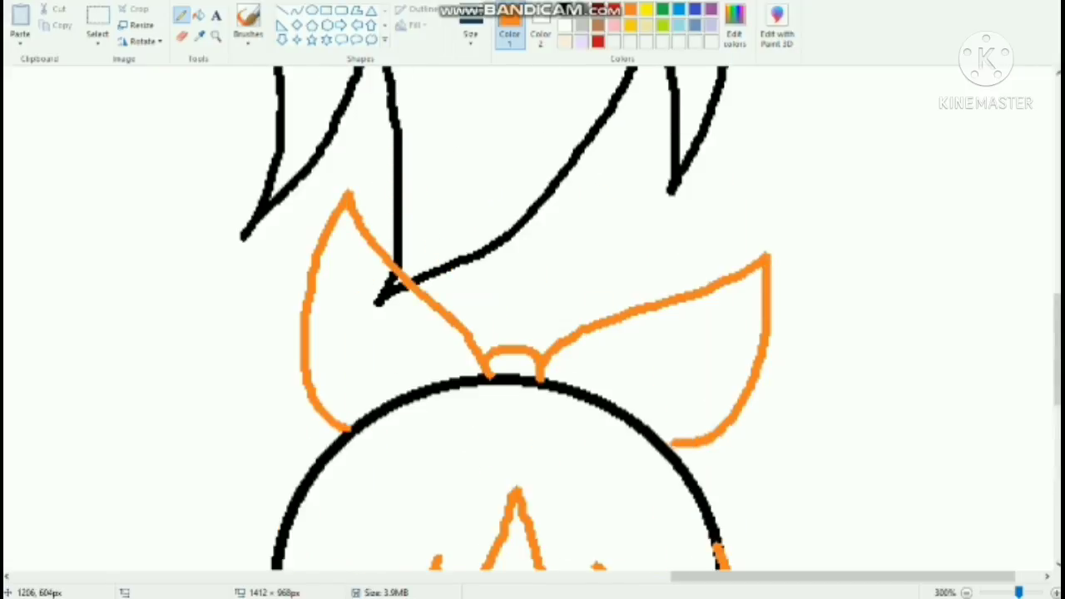
pyautogui.hotkey('ctrl', 'z')
pyautogui.moveTo(542, 371)
pyautogui.mouseDown()
pyautogui.moveTo(686, 317)
pyautogui.moveTo(654, 435)
pyautogui.mouseUp()
# Step: Erase the upper character's hair tip that overlaps the orange bow and recolour the bow's outline black
pyautogui.click(199, 15)
pyautogui.rightClick(382, 296)
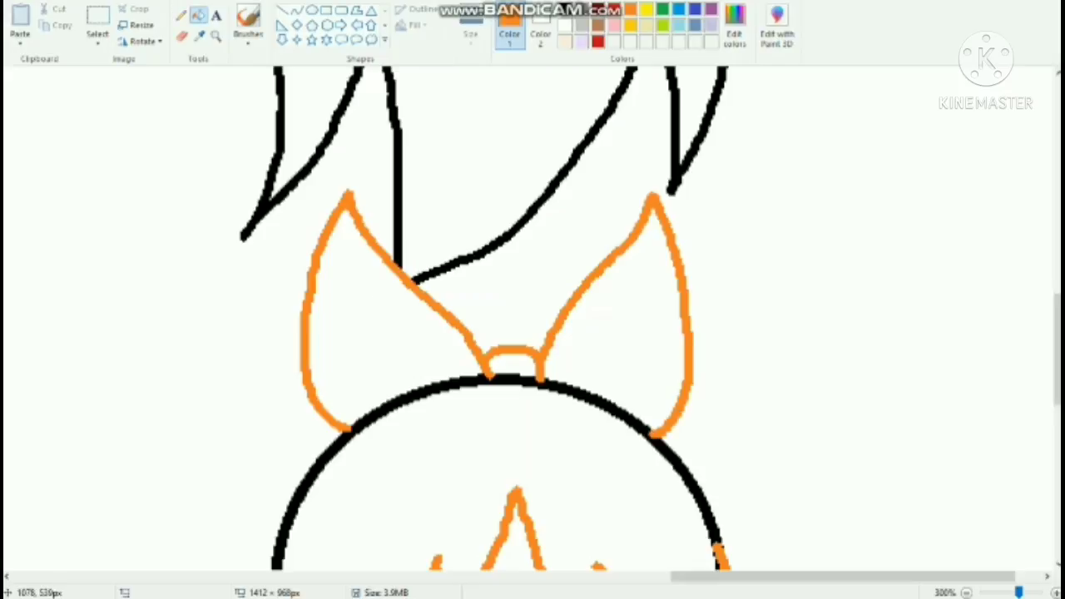
pyautogui.click(565, 9)
pyautogui.click(468, 338)
# Step: Erase the lower-right head outline where it runs through the two orange side locks with white fill
pyautogui.scroll(-5, 533, 316)
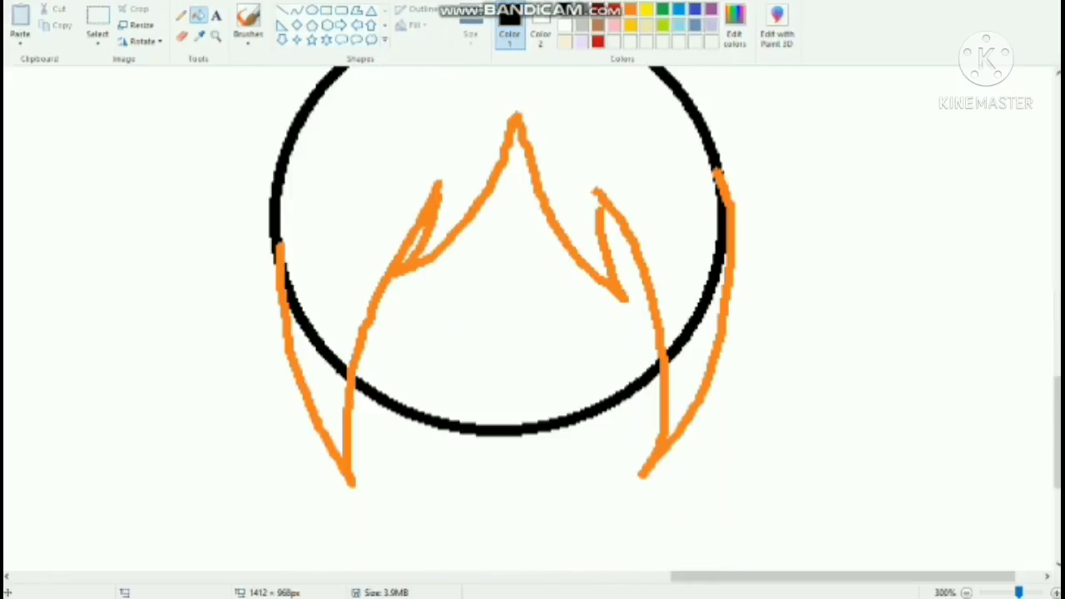
pyautogui.rightClick(312, 327)
pyautogui.rightClick(706, 291)
# Step: Draw the left outer hair strand with a pointed tip in yellow beside the lower-right head
pyautogui.click(180, 15)
pyautogui.click(646, 9)
pyautogui.scroll(-1, 533, 317)
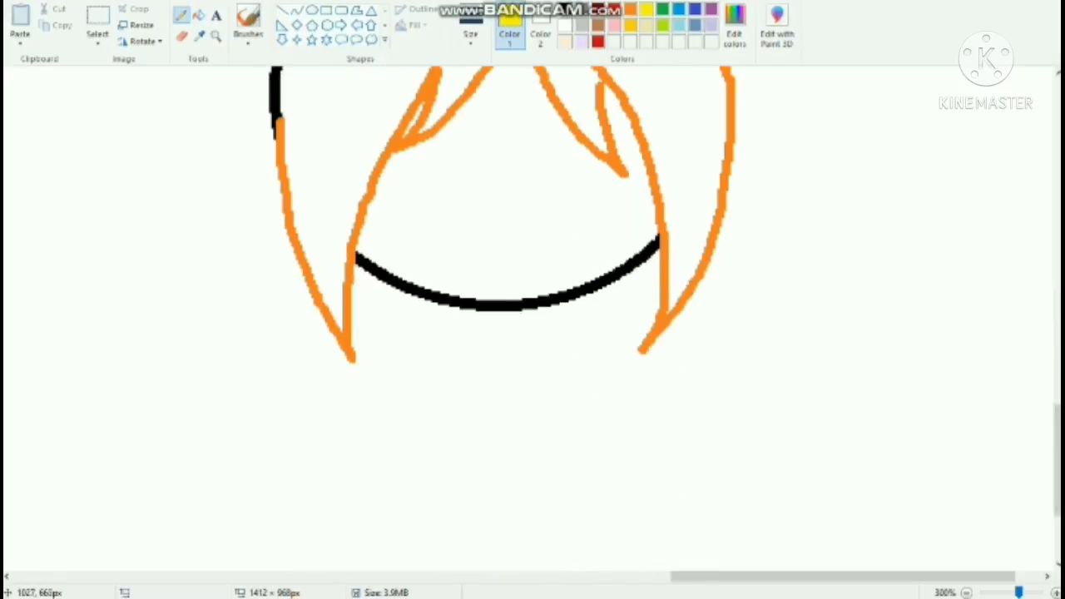
pyautogui.scroll(2, 532, 316)
pyautogui.moveTo(283, 155)
pyautogui.mouseDown()
pyautogui.moveTo(231, 471)
pyautogui.moveTo(272, 400)
pyautogui.mouseUp()
pyautogui.scroll(-2, 532, 316)
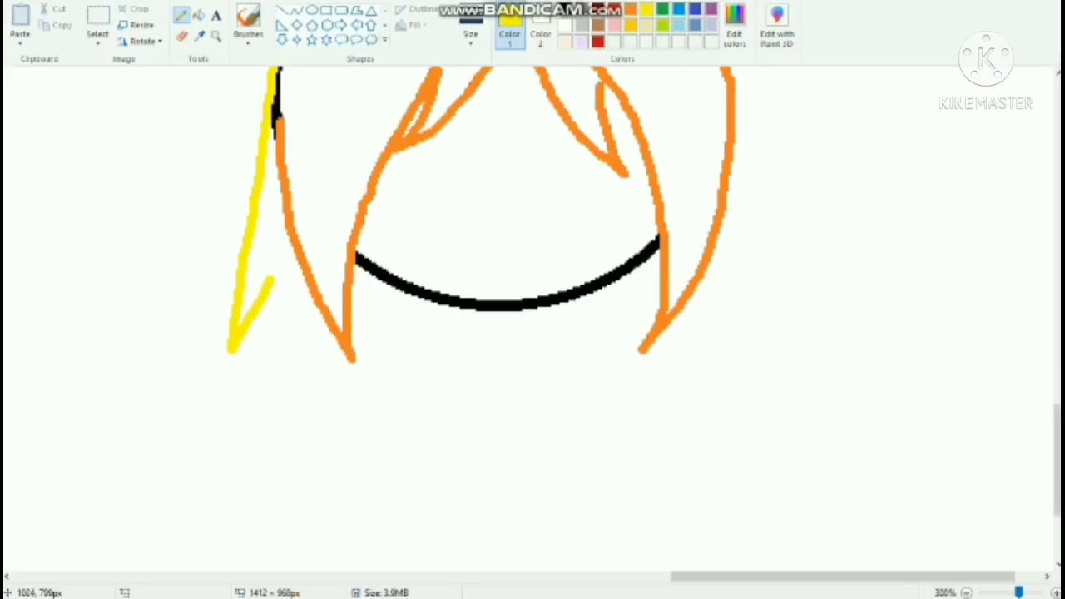
# Step: Draw the rest of the long back hair with jagged ends down both sides of the lower-right head in yellow
pyautogui.scroll(-1, 270, 280)
pyautogui.moveTo(270, 146)
pyautogui.mouseDown()
pyautogui.moveTo(325, 332)
pyautogui.moveTo(478, 541)
pyautogui.mouseUp()
pyautogui.hotkey('ctrl', 'z')
pyautogui.moveTo(325, 321)
pyautogui.mouseDown()
pyautogui.moveTo(443, 539)
pyautogui.moveTo(604, 408)
pyautogui.moveTo(686, 385)
pyautogui.mouseUp()
pyautogui.scroll(1, 719, 333)
pyautogui.moveTo(720, 218)
pyautogui.mouseDown()
pyautogui.moveTo(764, 507)
pyautogui.moveTo(704, 534)
pyautogui.mouseUp()
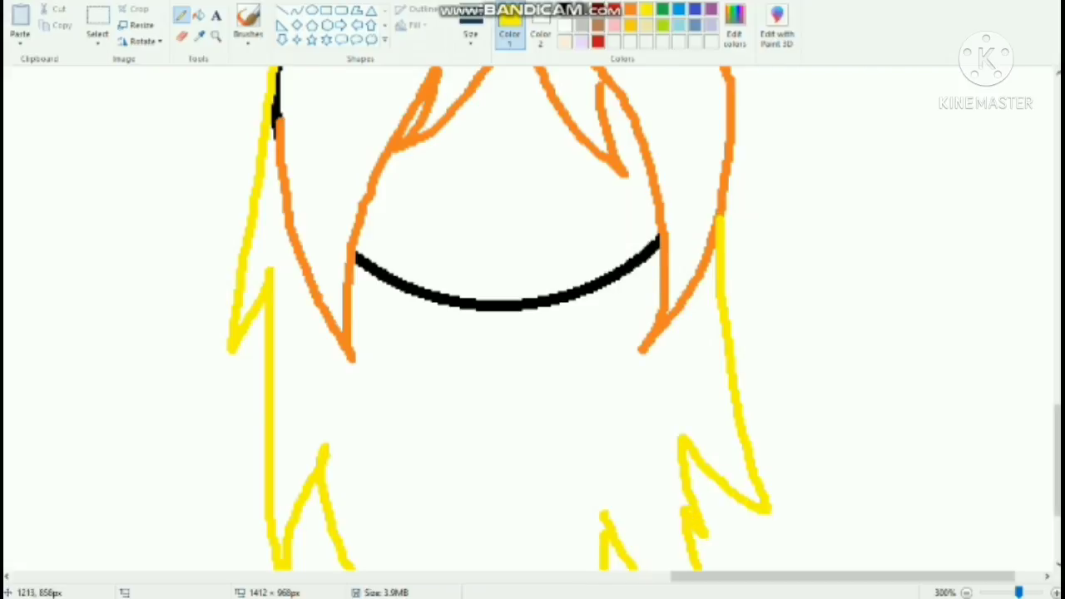
# Step: Erase the leftover head outline inside the hair and recolour the yellow and orange hair outlines black
pyautogui.scroll(3, 687, 499)
pyautogui.click(199, 15)
pyautogui.rightClick(277, 301)
pyautogui.click(565, 9)
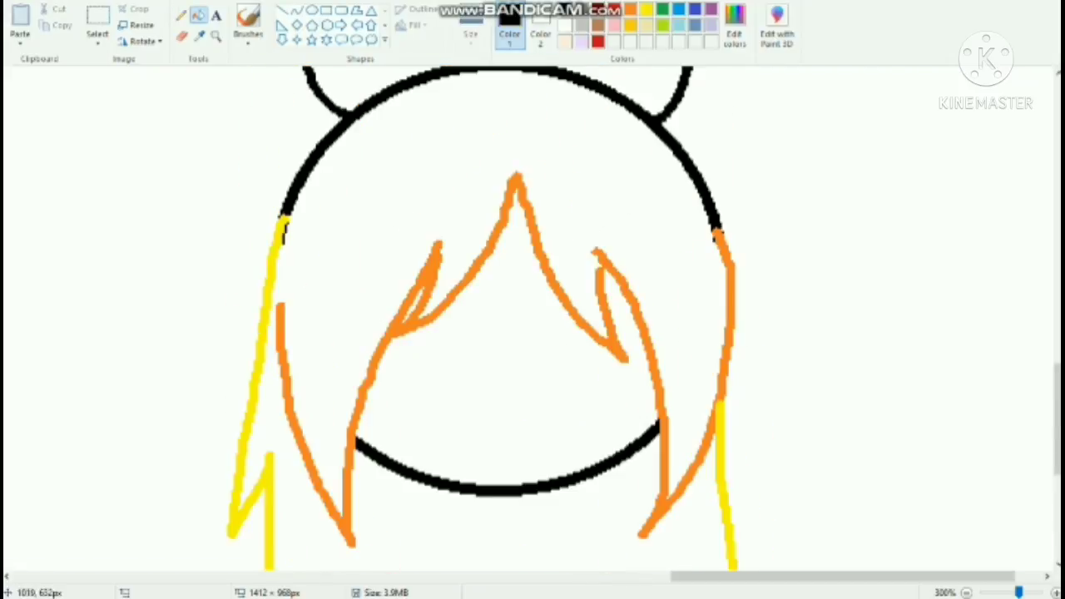
pyautogui.click(283, 233)
pyautogui.click(420, 291)
# Step: Draw the eye outlines, a small mouth with tongue and straight half-closed eyelids on the lower-right face in black
pyautogui.click(181, 15)
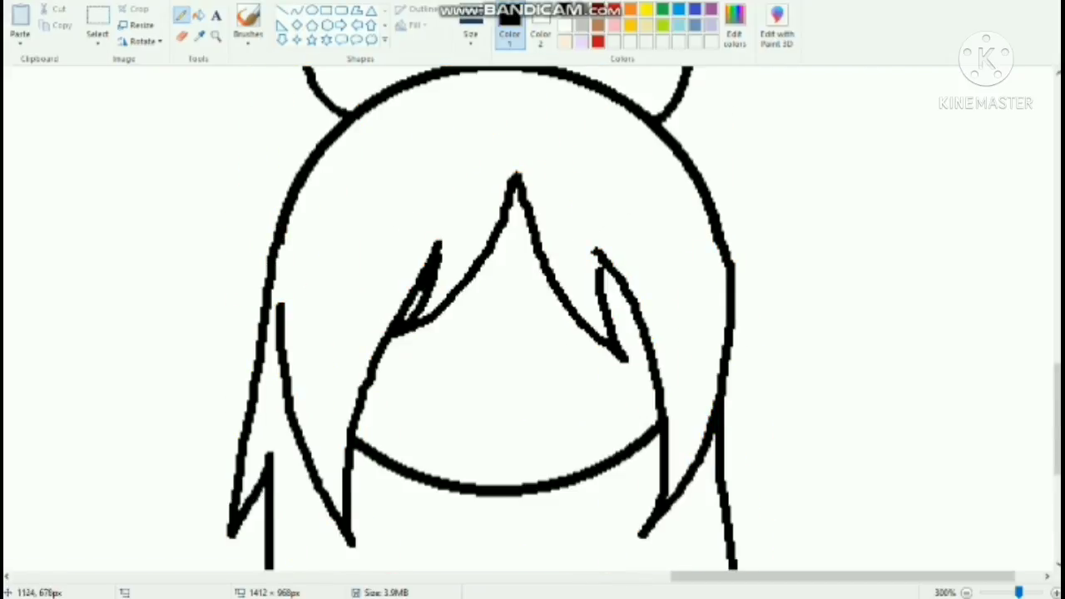
pyautogui.moveTo(478, 271)
pyautogui.mouseDown()
pyautogui.moveTo(442, 454)
pyautogui.moveTo(379, 459)
pyautogui.mouseUp()
pyautogui.moveTo(556, 295); pyautogui.dragTo(609, 463)
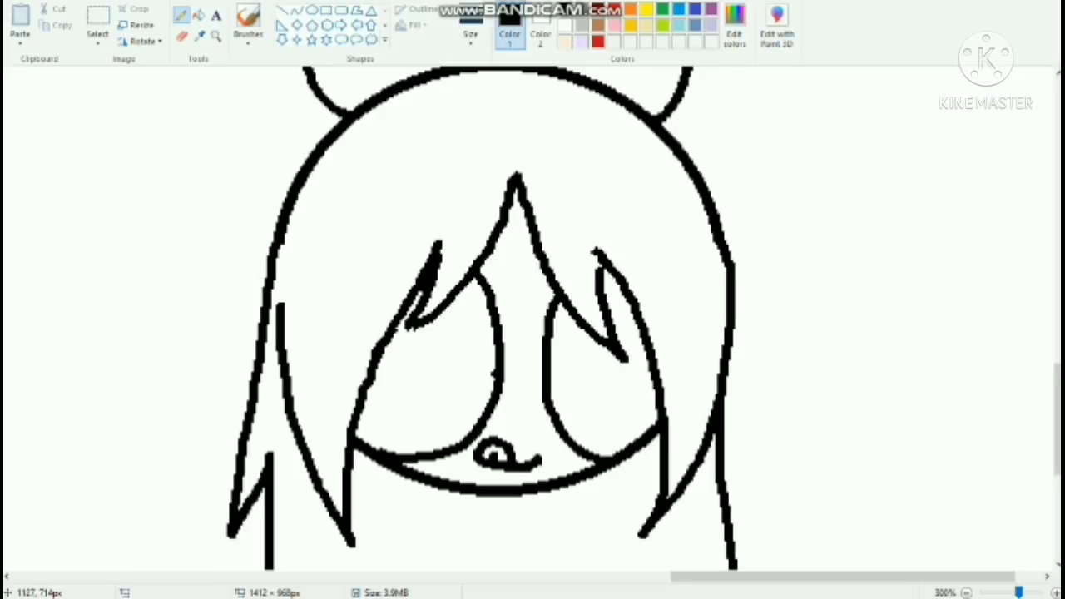
pyautogui.moveTo(498, 372); pyautogui.dragTo(375, 370)
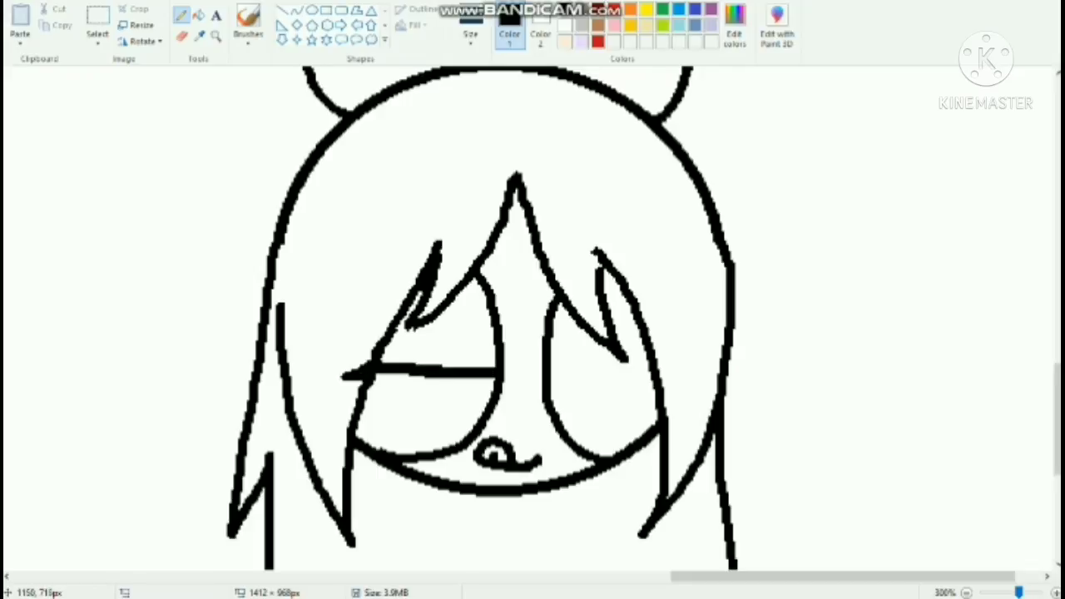
pyautogui.hotkey('ctrl', 'z')
pyautogui.moveTo(551, 372)
pyautogui.mouseDown()
pyautogui.moveTo(661, 380)
pyautogui.moveTo(551, 378)
pyautogui.mouseUp()
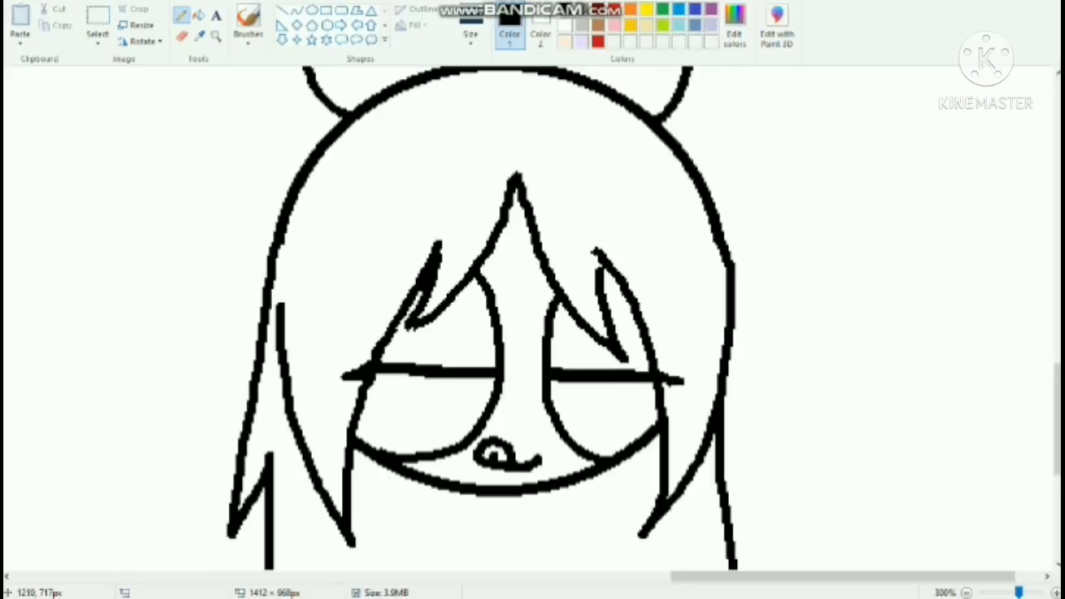
# Step: Draw the pupils and their highlights under both eyelids of the lower-right face and fill the pupils black
pyautogui.moveTo(412, 386); pyautogui.dragTo(365, 405)
pyautogui.moveTo(458, 379); pyautogui.dragTo(406, 457)
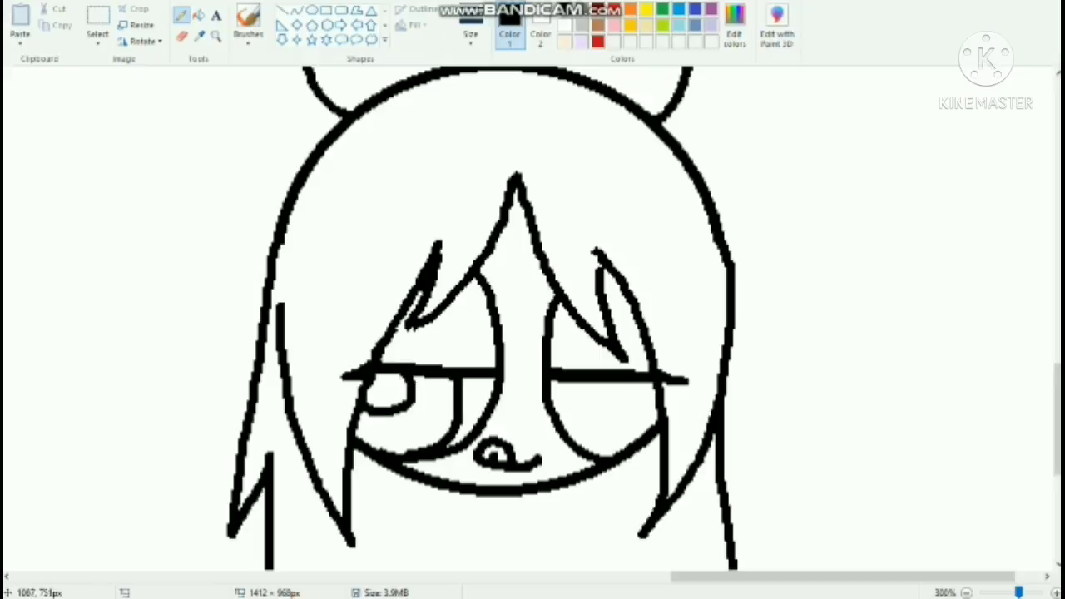
pyautogui.moveTo(584, 383); pyautogui.dragTo(572, 424)
pyautogui.moveTo(631, 382); pyautogui.dragTo(612, 441)
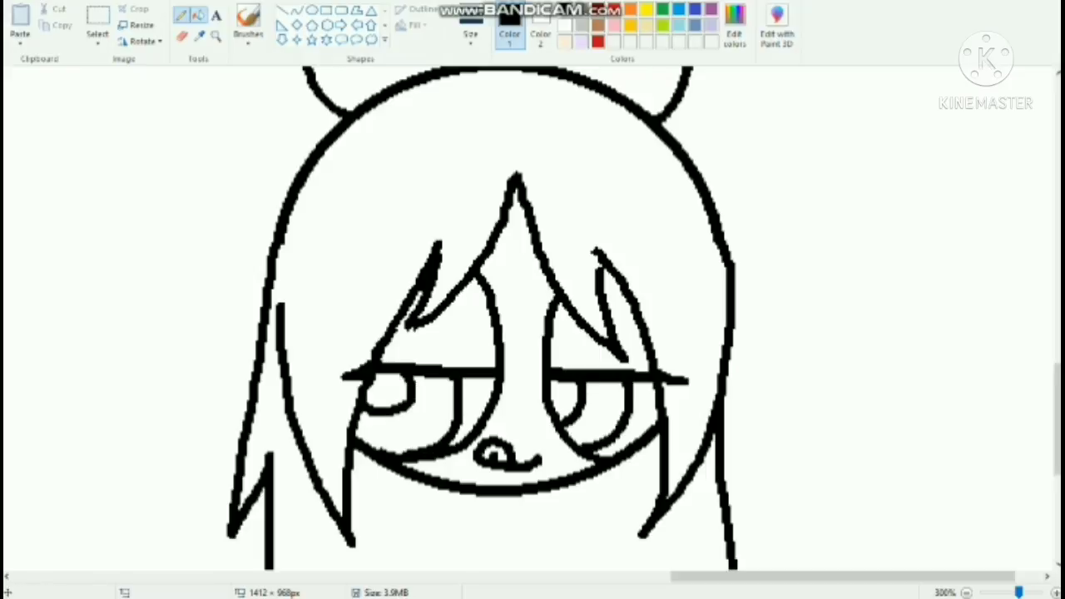
pyautogui.click(199, 15)
pyautogui.click(433, 425)
pyautogui.click(603, 416)
# Step: Fill both halves and the knot of the lower-right character's bow black
pyautogui.scroll(2, 611, 333)
pyautogui.click(622, 179)
pyautogui.click(374, 150)
pyautogui.click(511, 175)
# Step: Draw the right half of the fringe and the right side lock in yellow over the lower-left head circle
pyautogui.scroll(-4, 583, 333)
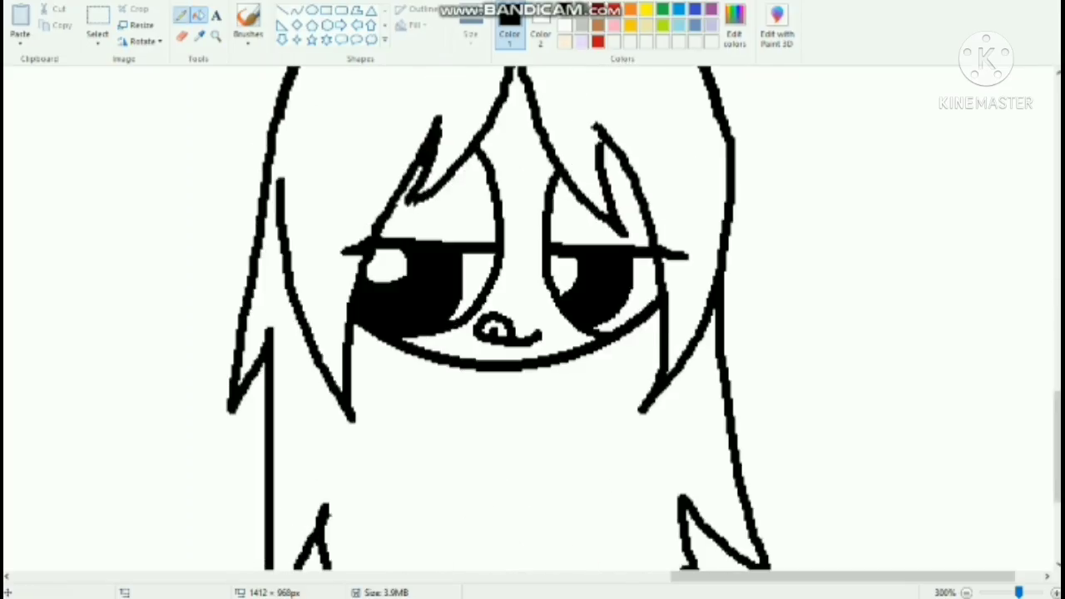
pyautogui.click(182, 15)
pyautogui.scroll(-2, 533, 333)
pyautogui.moveTo(840, 576); pyautogui.dragTo(181, 577)
pyautogui.scroll(4, 647, 474)
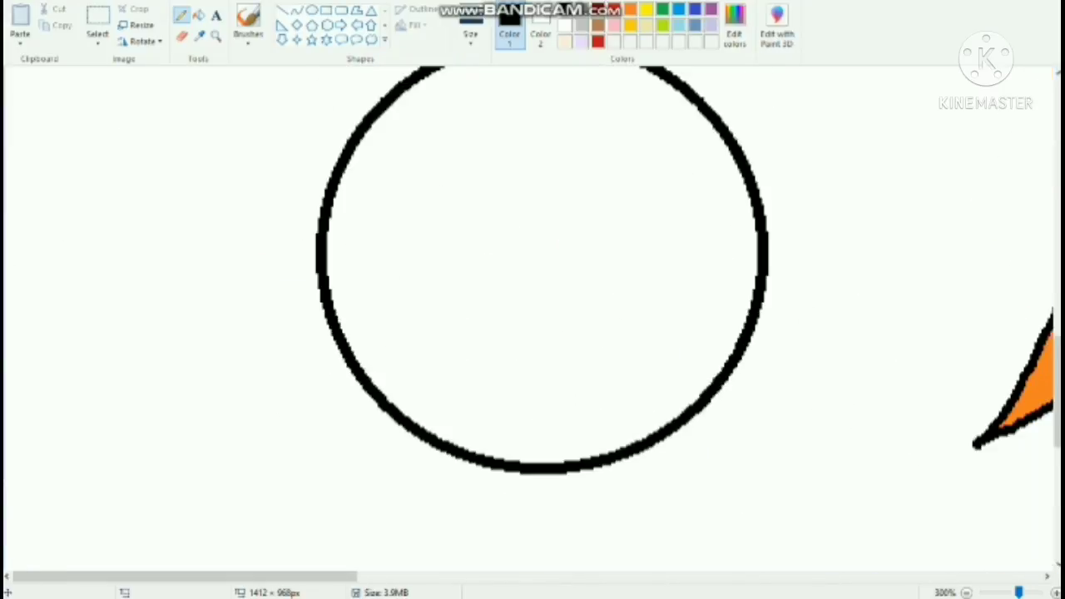
pyautogui.moveTo(524, 151); pyautogui.dragTo(576, 331)
pyautogui.moveTo(568, 316)
pyautogui.mouseDown()
pyautogui.moveTo(582, 238)
pyautogui.moveTo(714, 479)
pyautogui.mouseUp()
pyautogui.hotkey('ctrl', 'z')
pyautogui.moveTo(576, 227); pyautogui.dragTo(645, 317)
pyautogui.moveTo(626, 246); pyautogui.dragTo(613, 490)
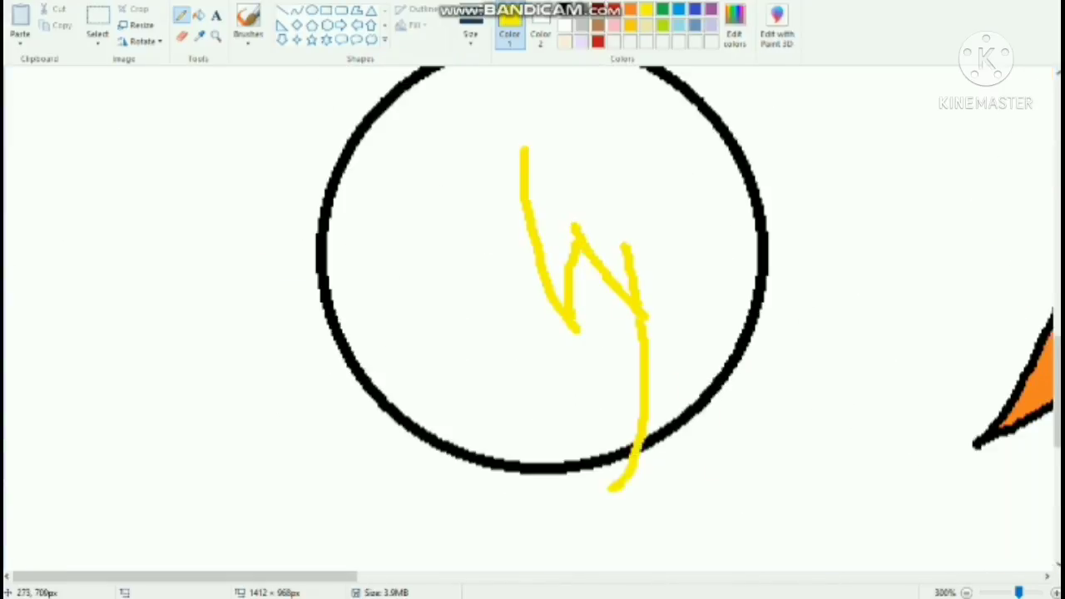
pyautogui.hotkey('ctrl', 'z')
pyautogui.moveTo(644, 278); pyautogui.dragTo(658, 506)
pyautogui.hotkey('ctrl', 'z')
pyautogui.moveTo(755, 250)
pyautogui.mouseDown()
pyautogui.moveTo(635, 530)
pyautogui.moveTo(654, 296)
pyautogui.mouseUp()
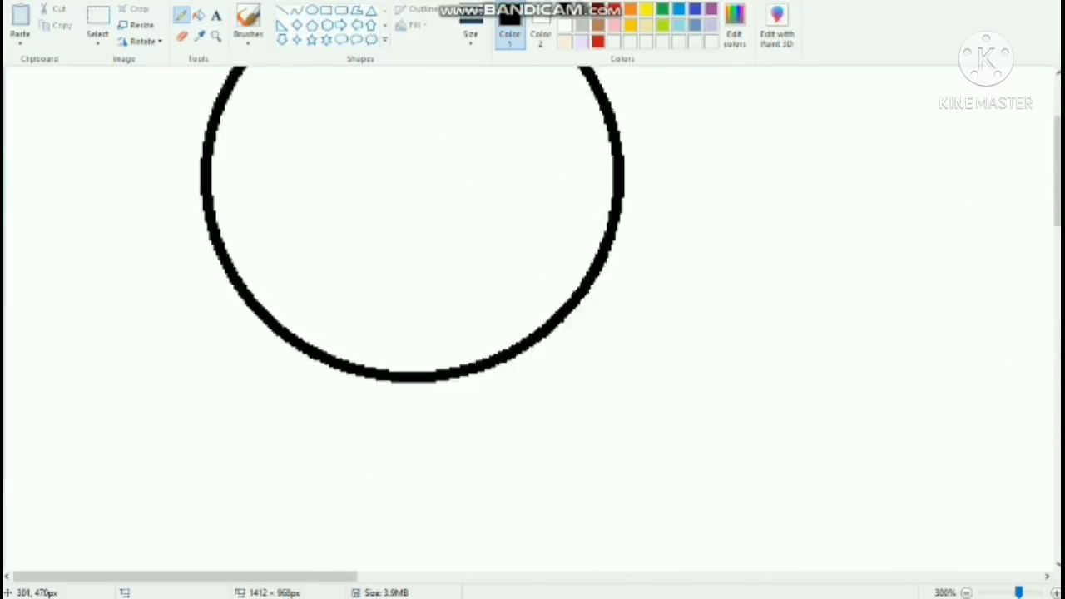
# Step: Draw the right half of the fringe and the right side lock in red over the upper-left head circle
pyautogui.scroll(1, 533, 316)
pyautogui.click(614, 9)
pyautogui.scroll(3, 387, 284)
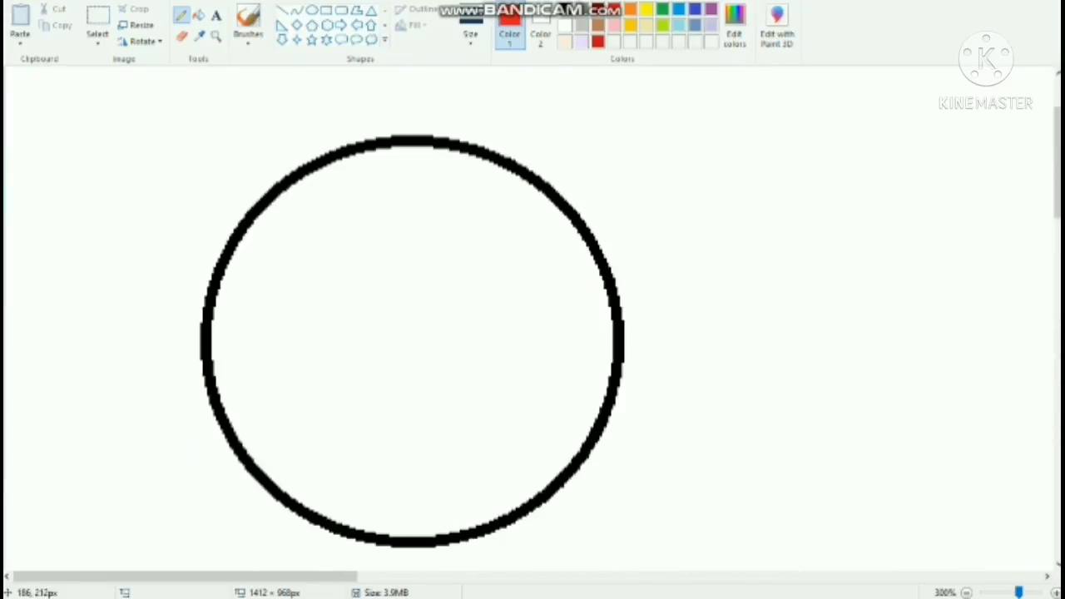
pyautogui.moveTo(389, 252)
pyautogui.mouseDown()
pyautogui.moveTo(456, 431)
pyautogui.moveTo(447, 351)
pyautogui.mouseUp()
pyautogui.scroll(-3, 449, 315)
pyautogui.moveTo(447, 205)
pyautogui.mouseDown()
pyautogui.moveTo(480, 495)
pyautogui.moveTo(586, 358)
pyautogui.mouseUp()
pyautogui.hotkey('ctrl', 'z')
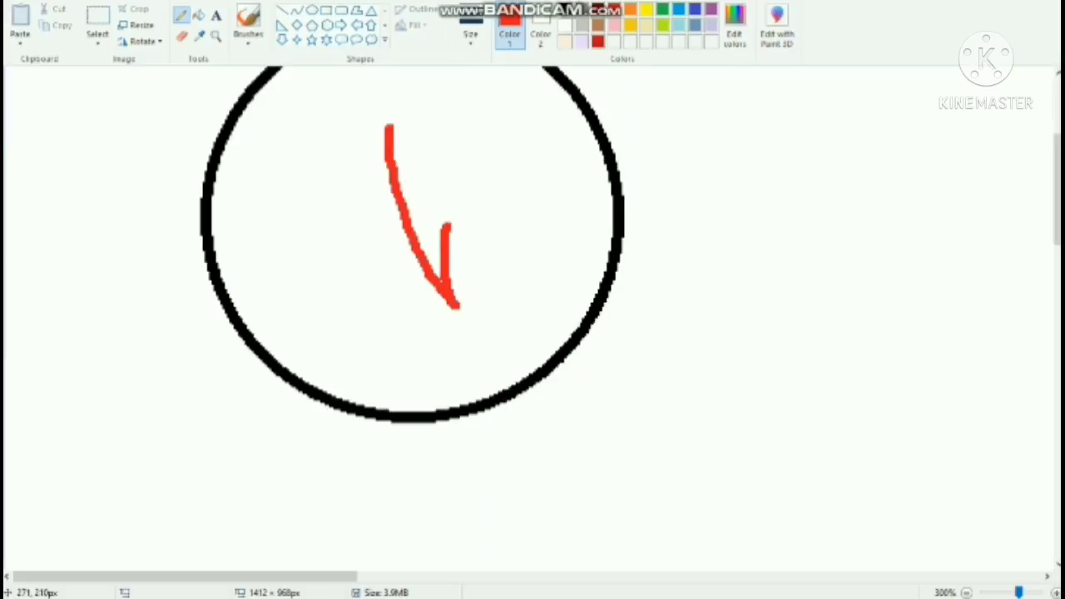
pyautogui.moveTo(608, 275)
pyautogui.mouseDown()
pyautogui.moveTo(423, 478)
pyautogui.moveTo(481, 350)
pyautogui.moveTo(457, 224)
pyautogui.mouseUp()
pyautogui.scroll(1, 442, 272)
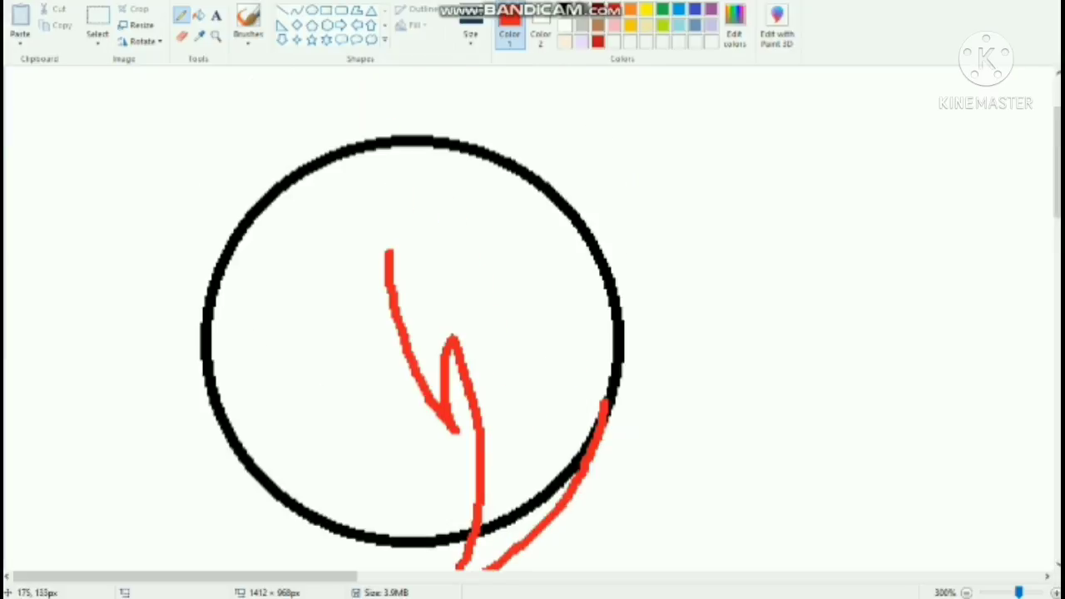
# Step: Draw the left half of the fringe and the left side lock in red over the upper-left head circle
pyautogui.moveTo(394, 239)
pyautogui.mouseDown()
pyautogui.moveTo(288, 328)
pyautogui.moveTo(206, 514)
pyautogui.moveTo(198, 339)
pyautogui.mouseUp()
pyautogui.hotkey('ctrl', 'z')
pyautogui.scroll(-2, 222, 291)
pyautogui.scroll(3, 200, 349)
pyautogui.moveTo(220, 137)
pyautogui.mouseDown()
pyautogui.moveTo(200, 450)
pyautogui.moveTo(249, 263)
pyautogui.mouseUp()
pyautogui.hotkey('ctrl', 'z')
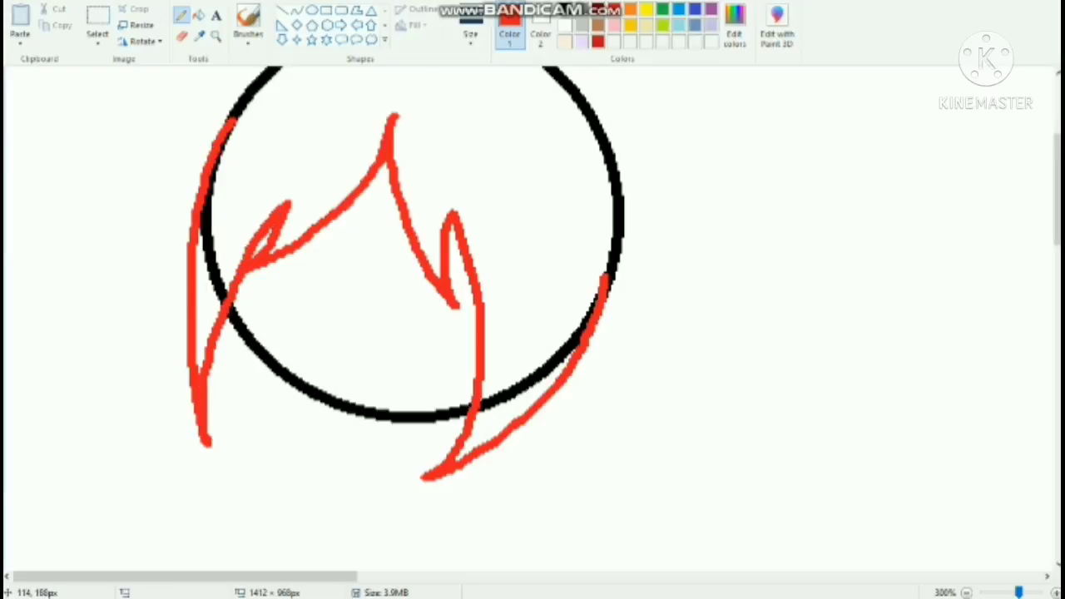
# Step: Draw the right edge of the upper-left character's long hair in red, with jagged tips curving inward at the bottom
pyautogui.scroll(3, 265, 186)
pyautogui.scroll(3, 265, 185)
pyautogui.scroll(-9, 265, 186)
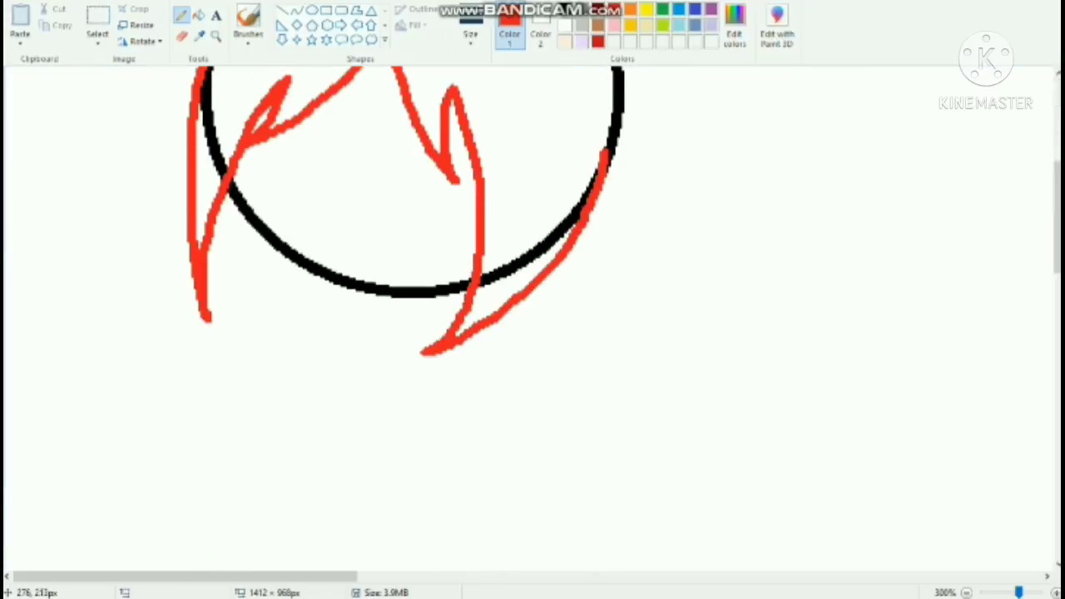
pyautogui.moveTo(616, 73)
pyautogui.mouseDown()
pyautogui.moveTo(629, 185)
pyautogui.moveTo(587, 366)
pyautogui.mouseUp()
pyautogui.scroll(-3, 587, 366)
pyautogui.moveTo(587, 241)
pyautogui.mouseDown()
pyautogui.moveTo(542, 546)
pyautogui.moveTo(496, 449)
pyautogui.mouseUp()
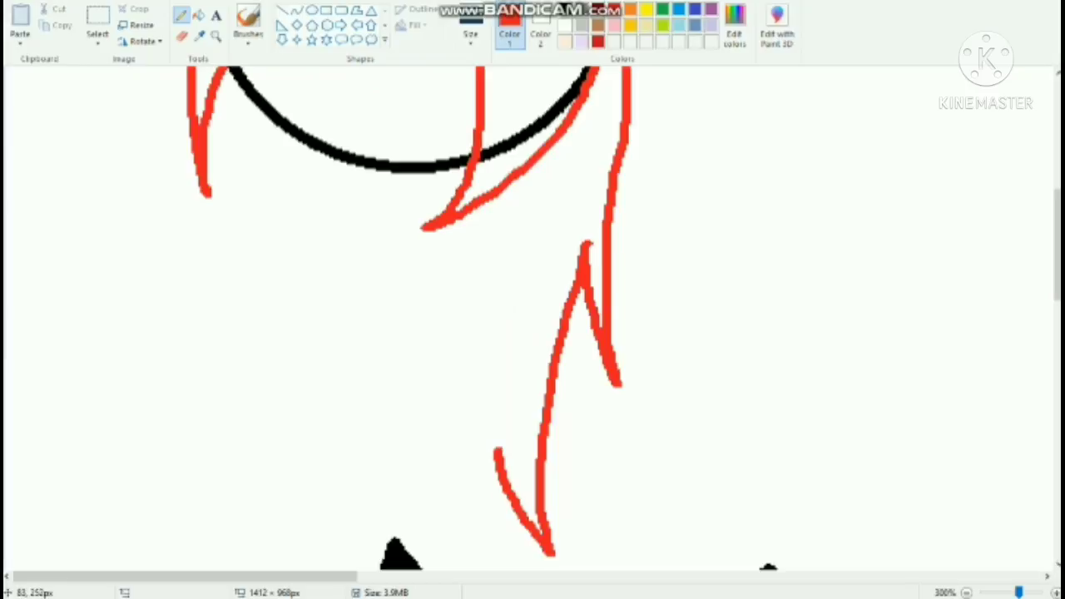
# Step: Draw the left edge and jagged lower edge of the upper-left character's long hair in red, joining the right side
pyautogui.moveTo(209, 93); pyautogui.dragTo(215, 383)
pyautogui.hotkey('ctrl', 'z')
pyautogui.moveTo(208, 99)
pyautogui.mouseDown()
pyautogui.moveTo(237, 433)
pyautogui.moveTo(266, 312)
pyautogui.mouseUp()
pyautogui.moveTo(265, 371)
pyautogui.mouseDown()
pyautogui.moveTo(421, 499)
pyautogui.moveTo(549, 556)
pyautogui.mouseUp()
pyautogui.scroll(6, 408, 317)
pyautogui.scroll(-6, 408, 317)
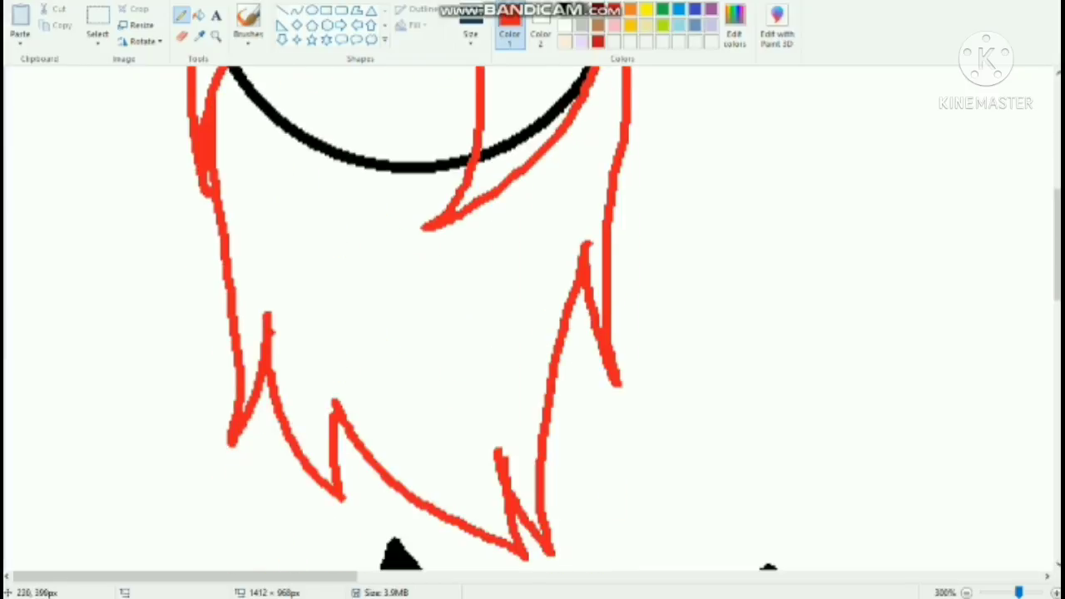
# Step: Recolour the upper-left character's red hair outlines black and remove the head-circle segments that cross the hair
pyautogui.scroll(6, 408, 316)
pyautogui.click(199, 15)
pyautogui.click(566, 10)
pyautogui.click(519, 408)
pyautogui.rightClick(520, 408)
pyautogui.rightClick(616, 254)
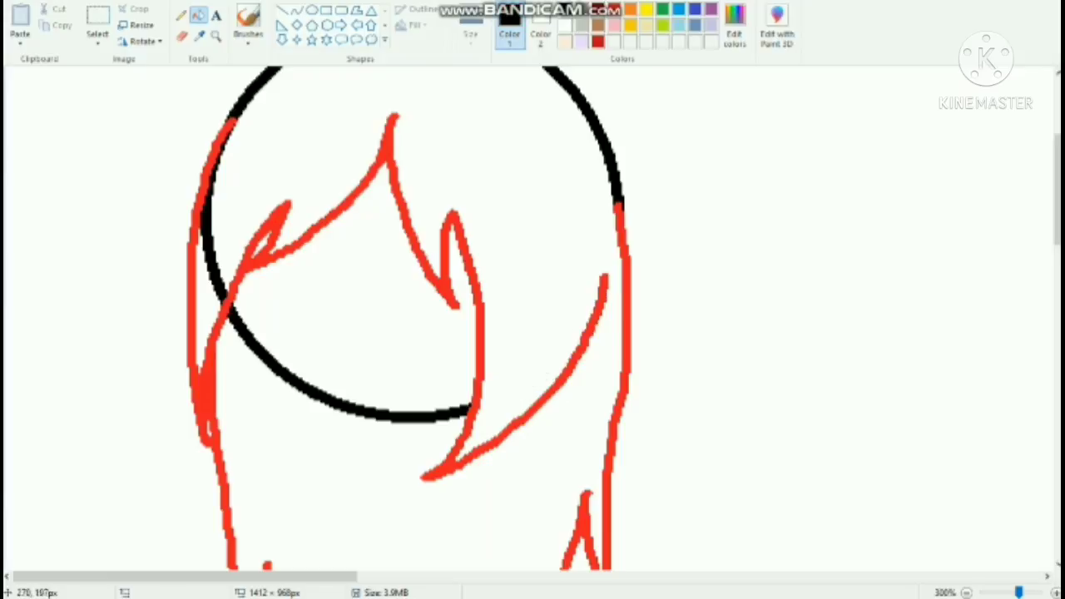
pyautogui.click(205, 317)
pyautogui.rightClick(206, 314)
pyautogui.click(229, 307)
# Step: Redraw the tip of the upper-left character's left side lock and the adjoining left hair edge in black
pyautogui.scroll(-3, 229, 307)
pyautogui.click(181, 15)
pyautogui.moveTo(208, 324)
pyautogui.mouseDown()
pyautogui.moveTo(214, 215)
pyautogui.moveTo(193, 284)
pyautogui.mouseUp()
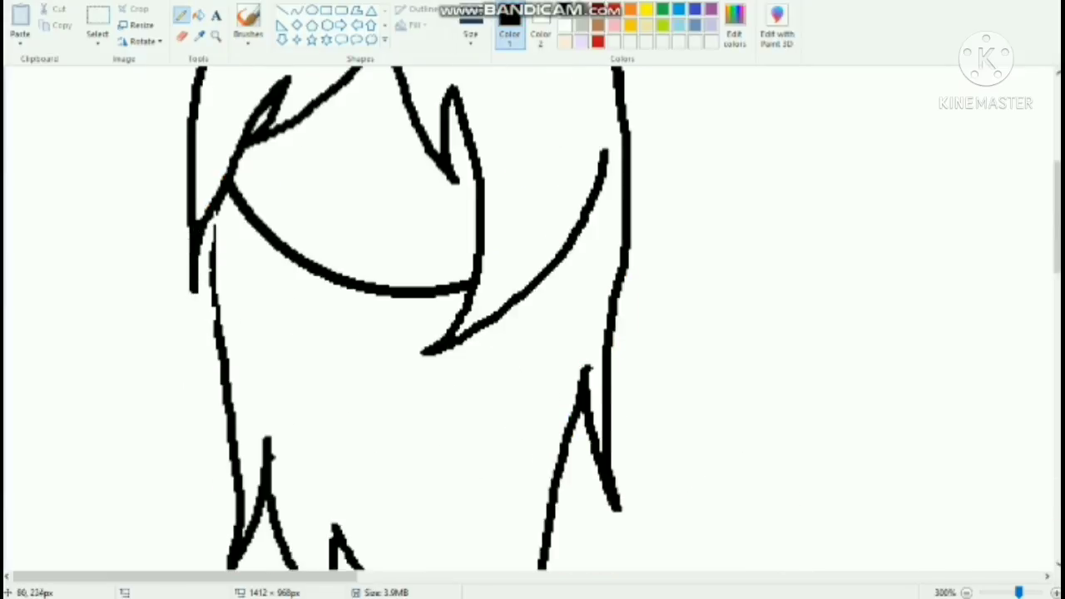
pyautogui.moveTo(218, 203); pyautogui.dragTo(215, 360)
# Step: Draw both halves of a pointed bow in black on top of the upper-left character's head
pyautogui.scroll(5, 532, 316)
pyautogui.moveTo(486, 274); pyautogui.dragTo(657, 287)
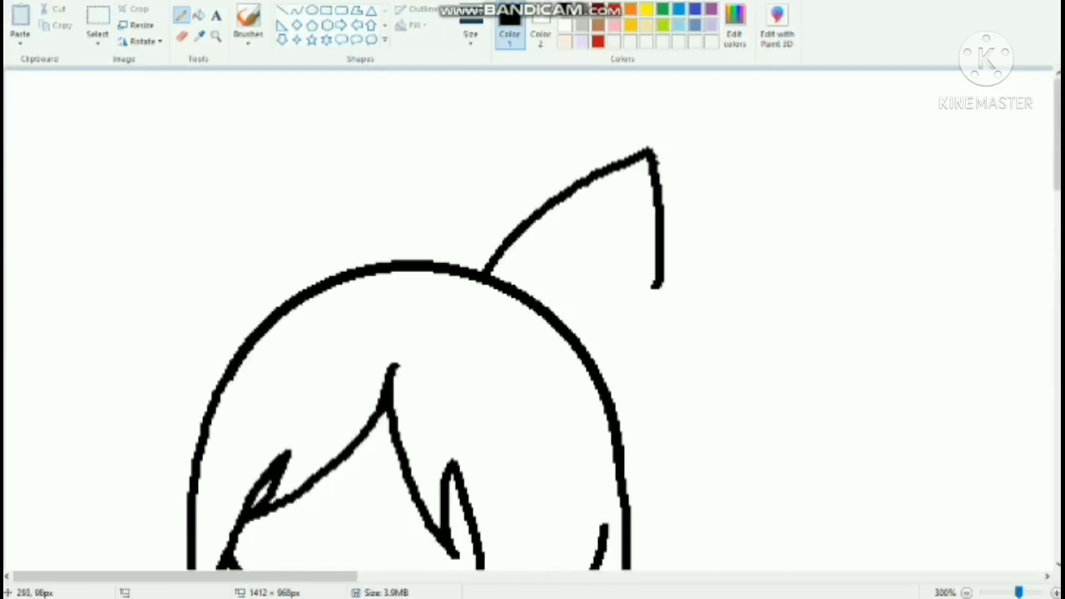
pyautogui.moveTo(482, 265)
pyautogui.mouseDown()
pyautogui.moveTo(408, 179)
pyautogui.moveTo(280, 238)
pyautogui.moveTo(304, 291)
pyautogui.mouseUp()
pyautogui.scroll(-3, 533, 316)
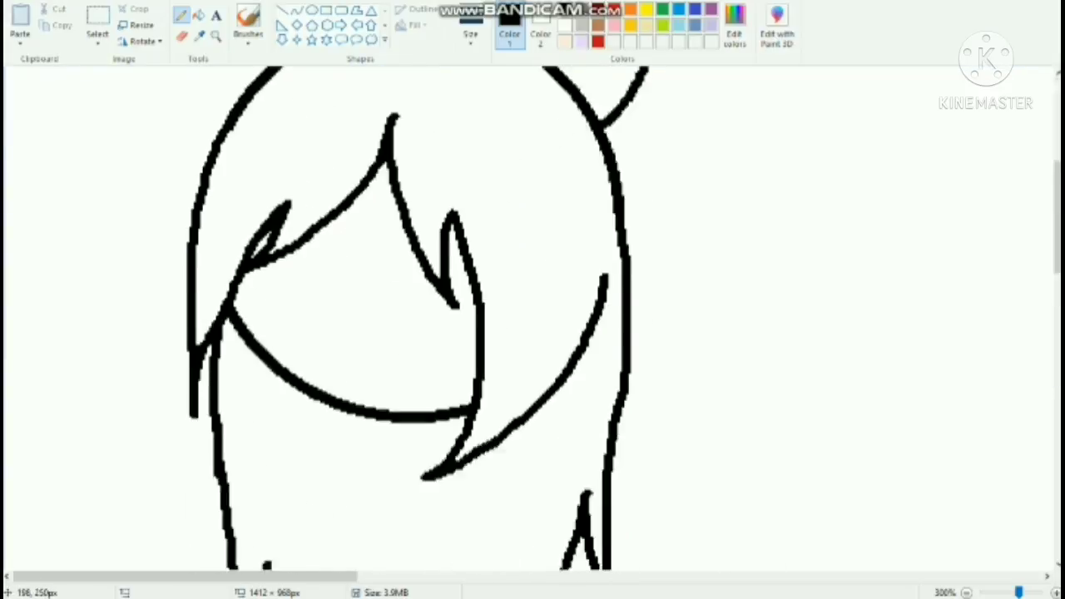
pyautogui.scroll(1, 444, 262)
pyautogui.moveTo(384, 287); pyautogui.dragTo(479, 297)
pyautogui.moveTo(376, 363); pyautogui.dragTo(482, 375)
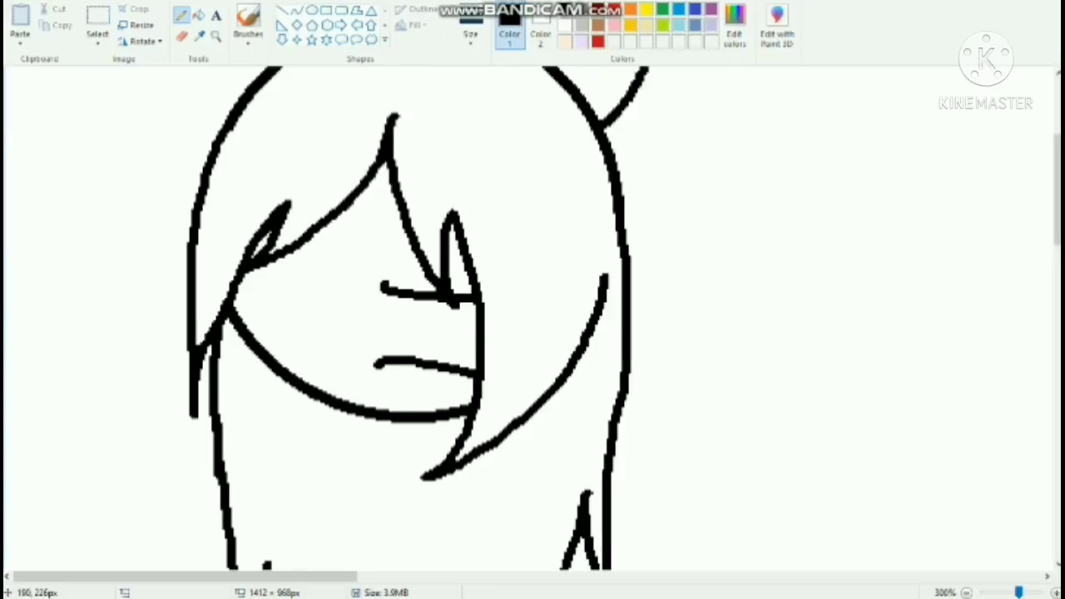
pyautogui.moveTo(388, 295); pyautogui.dragTo(381, 366)
pyautogui.moveTo(306, 240); pyautogui.dragTo(340, 274)
pyautogui.moveTo(234, 313); pyautogui.dragTo(330, 328)
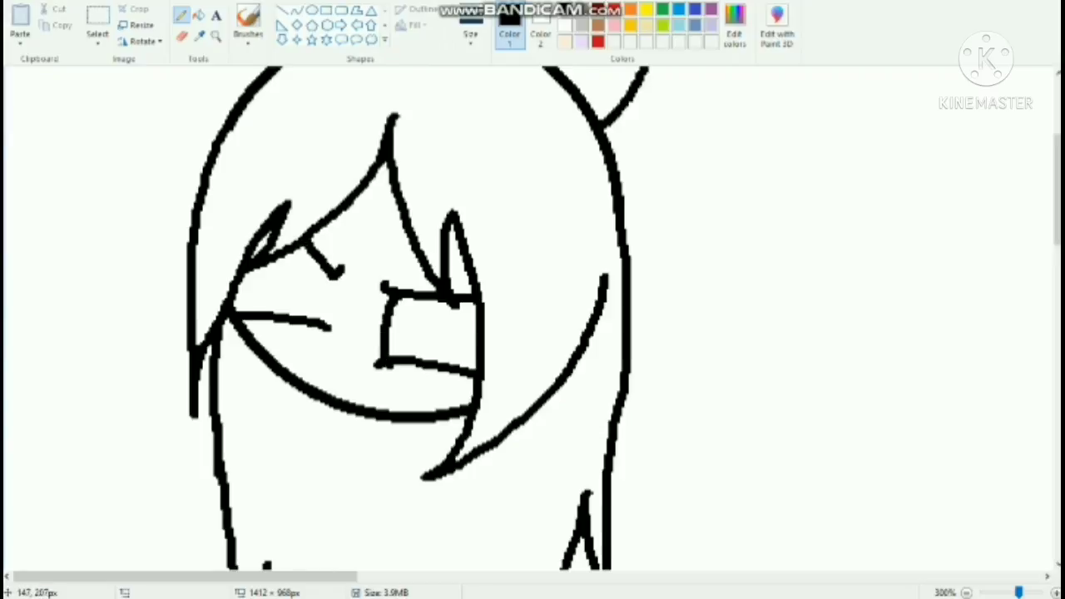
pyautogui.hotkey('ctrl', 'z')
pyautogui.hotkey('ctrl', 'z')
pyautogui.hotkey('ctrl', 'z')
pyautogui.hotkey('ctrl', 'z')
pyautogui.hotkey('ctrl', 'z')
pyautogui.hotkey('ctrl', 'z')
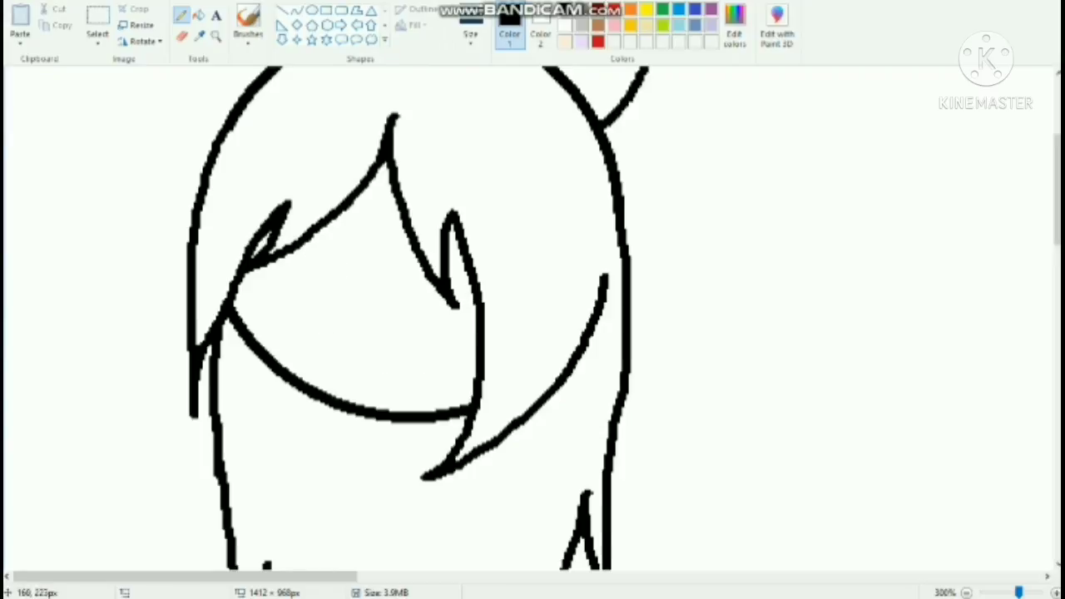
# Step: Draw two angular, angry-looking eyes and a small open mouth with jagged teeth on the upper-left character's face
pyautogui.moveTo(368, 289)
pyautogui.mouseDown()
pyautogui.moveTo(452, 300)
pyautogui.moveTo(380, 293)
pyautogui.moveTo(468, 273)
pyautogui.moveTo(381, 360)
pyautogui.moveTo(476, 363)
pyautogui.mouseUp()
pyautogui.hotkey('ctrl', 'z')
pyautogui.moveTo(343, 374)
pyautogui.mouseDown()
pyautogui.moveTo(392, 381)
pyautogui.moveTo(411, 411)
pyautogui.mouseUp()
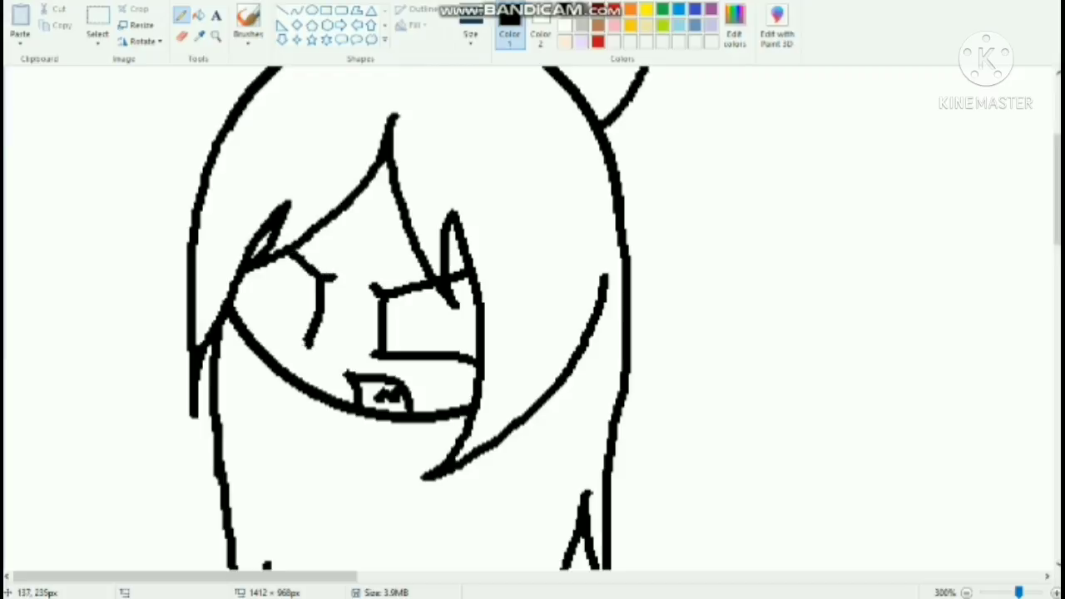
pyautogui.moveTo(312, 344); pyautogui.dragTo(243, 323)
pyautogui.scroll(-3, 394, 332)
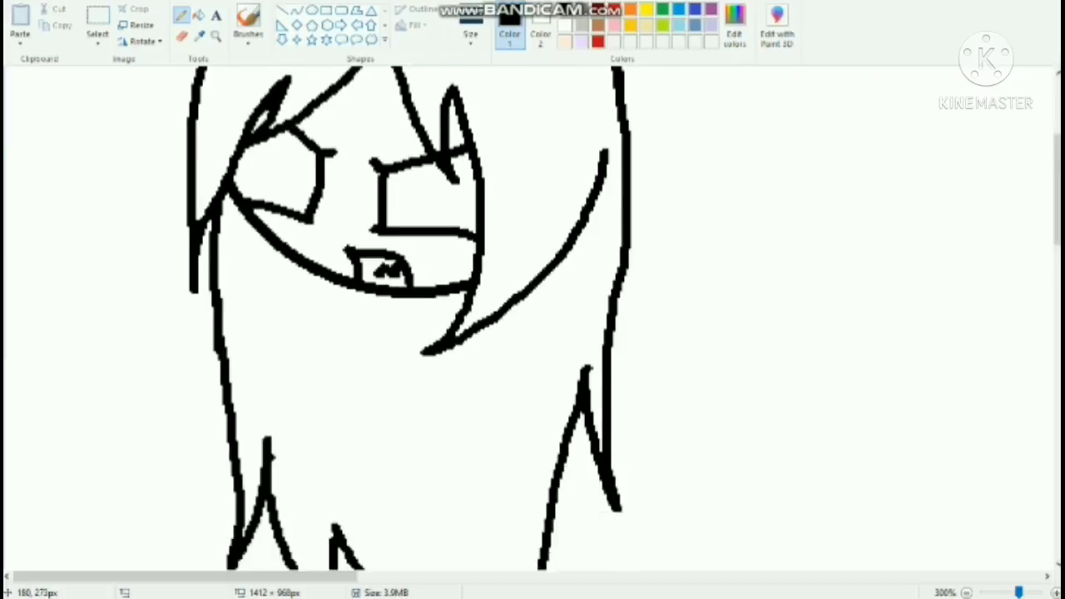
# Step: Fill the upper-left character's bow black
pyautogui.scroll(6, 394, 331)
pyautogui.click(199, 15)
pyautogui.click(571, 152)
pyautogui.scroll(-6, 571, 152)
# Step: Fill the tongue in the upper-right character's open mouth red
pyautogui.click(966, 593)
pyautogui.click(966, 592)
pyautogui.scroll(3, 409, 204)
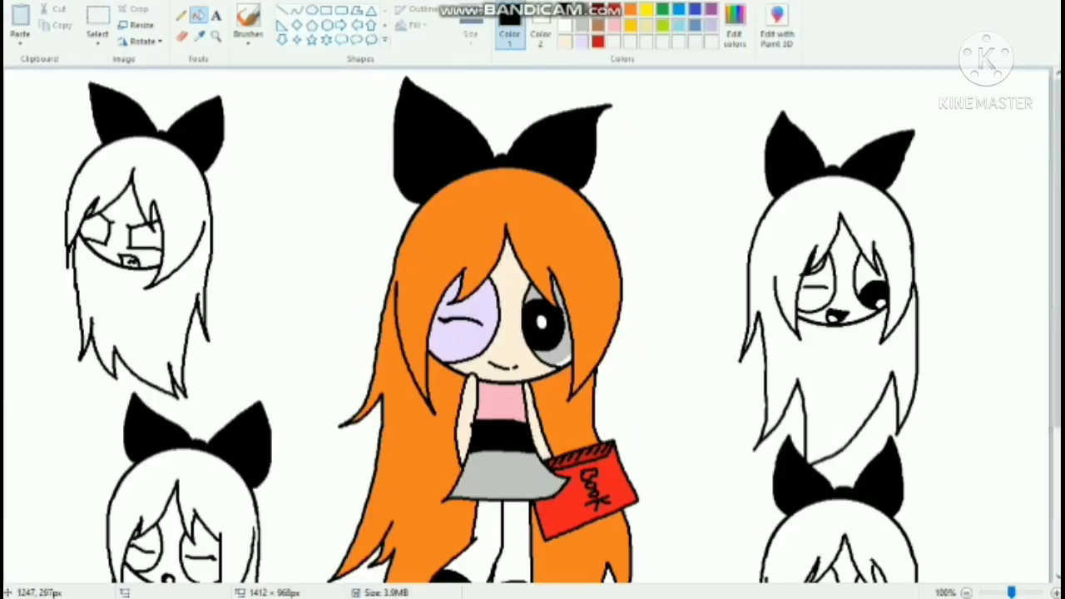
pyautogui.click(216, 36)
pyautogui.click(703, 231)
pyautogui.click(199, 15)
pyautogui.scroll(-3, 532, 317)
pyautogui.click(615, 10)
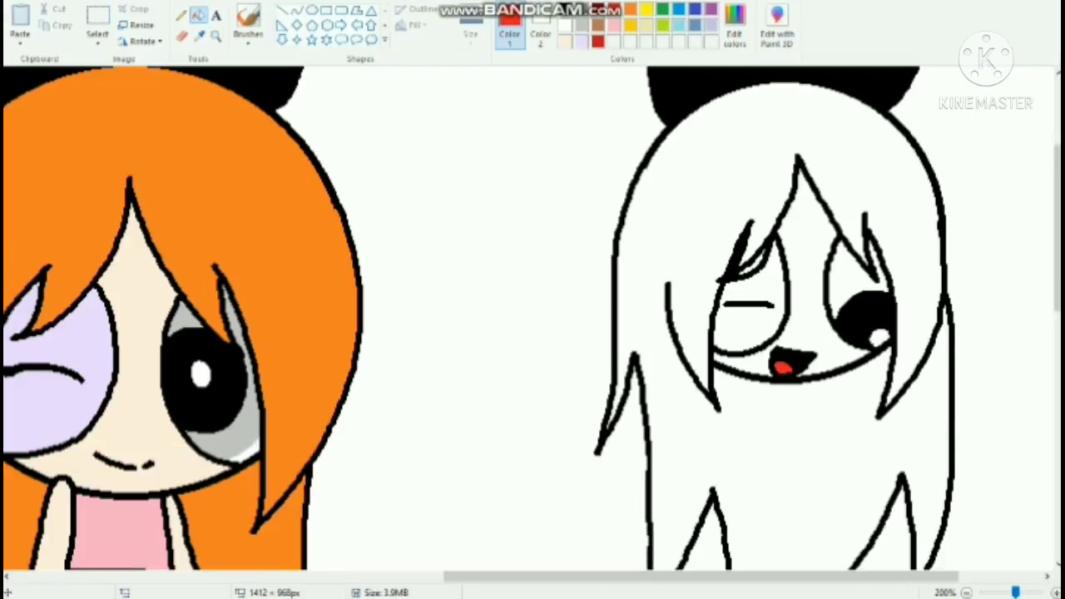
# Step: Fill the upper-right character's open eye grey, then draw a thin white arc across it and make the area above white
pyautogui.click(581, 26)
pyautogui.click(846, 273)
pyautogui.click(182, 15)
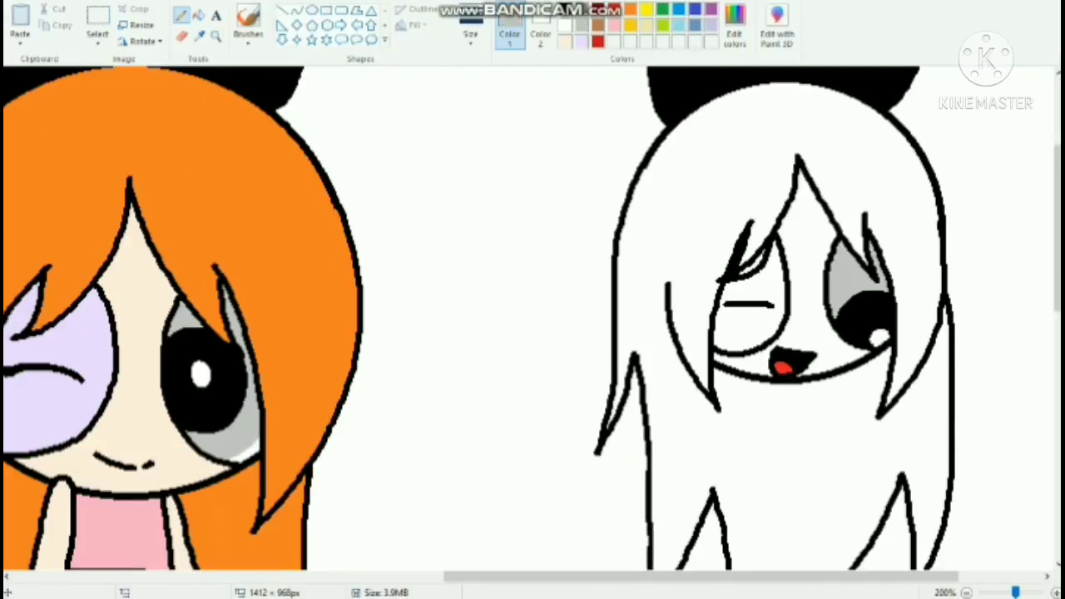
pyautogui.click(472, 31)
pyautogui.click(506, 151)
pyautogui.click(199, 15)
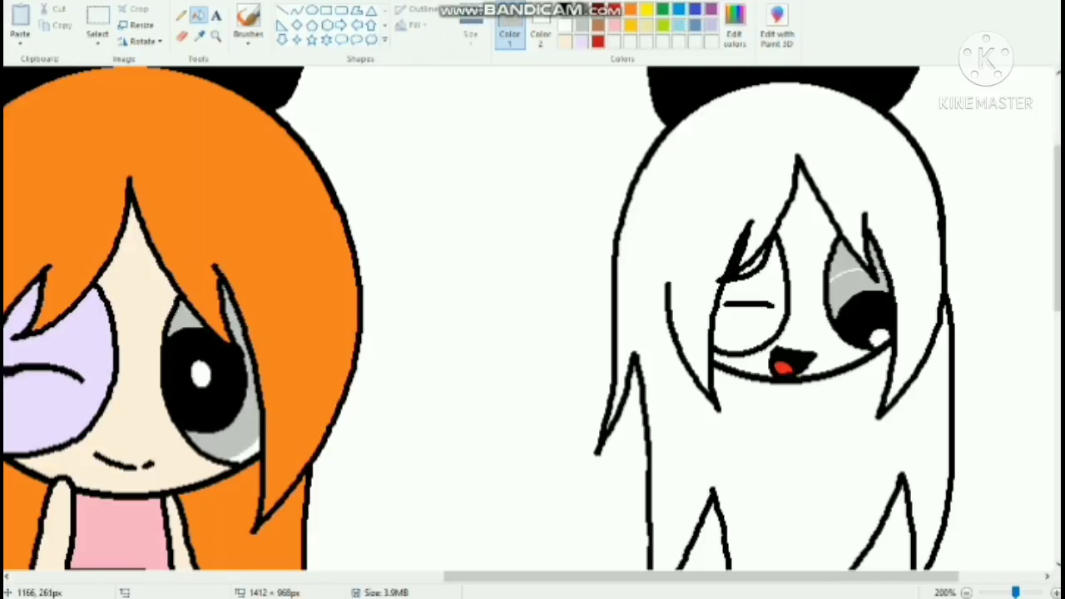
pyautogui.rightClick(843, 260)
pyautogui.rightClick(874, 257)
# Step: Fill the upper-right character's closed eye lavender
pyautogui.click(182, 15)
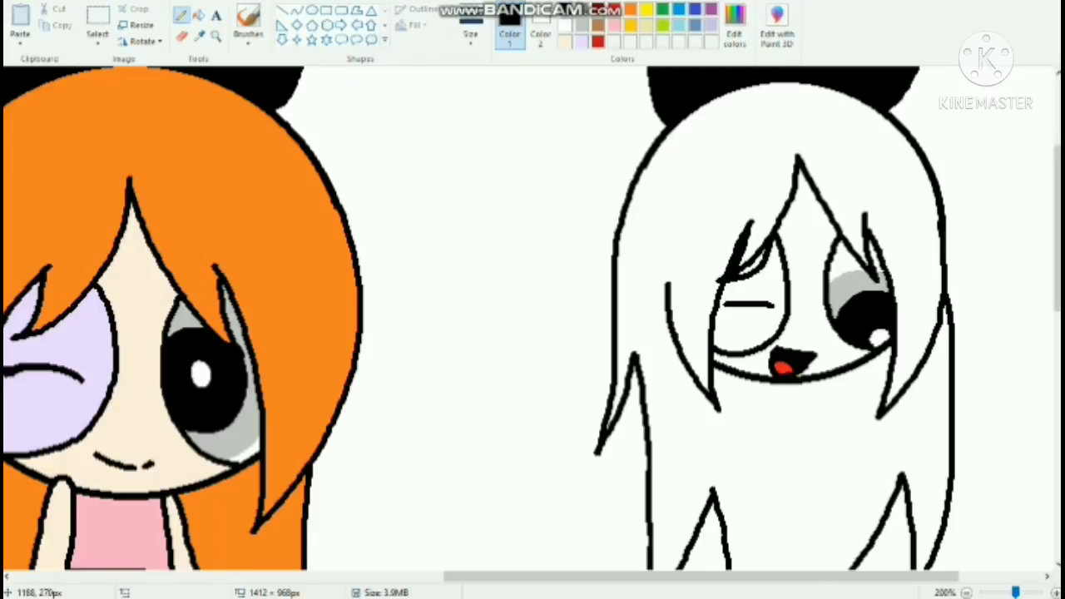
pyautogui.click(199, 15)
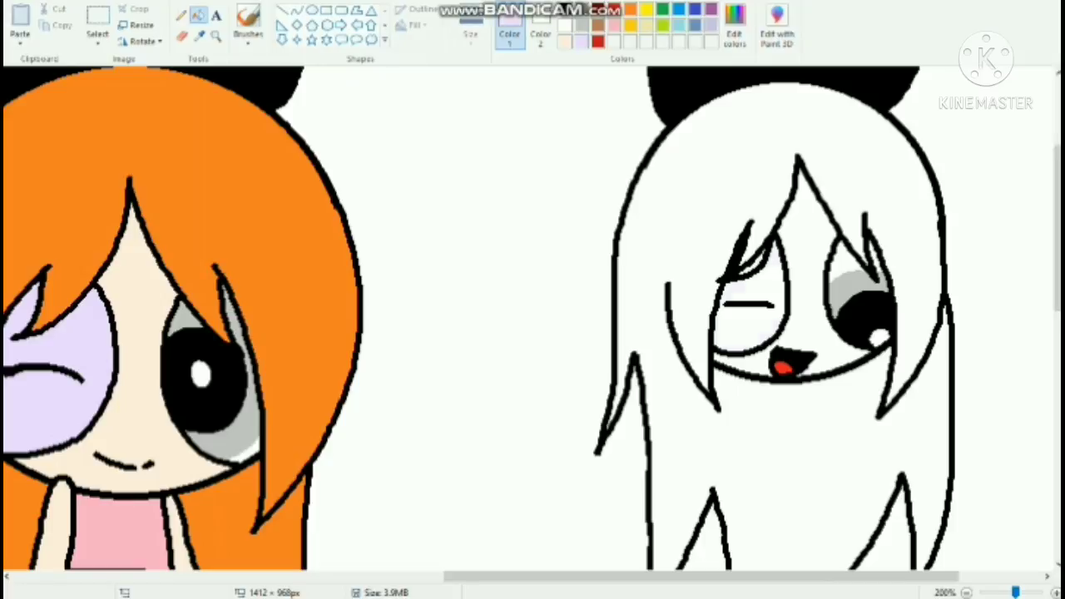
pyautogui.click(753, 327)
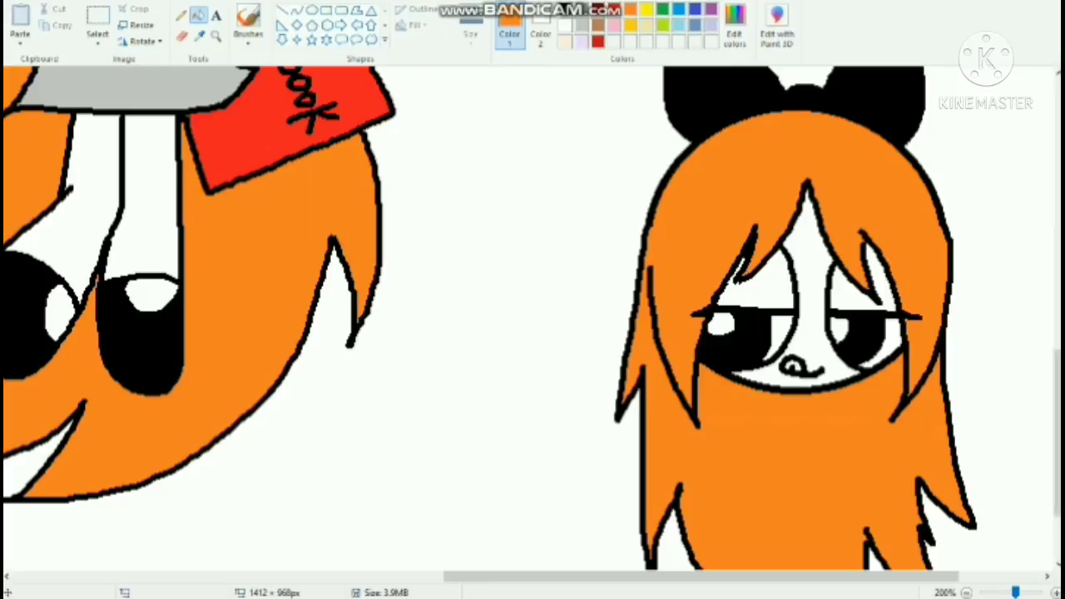
# Step: Fill the exposed inner part of the lower-right character's left eye pink and the outer part of the right eye grey
pyautogui.click(614, 26)
pyautogui.click(781, 331)
pyautogui.click(895, 333)
# Step: Fill both of the lower-right character's eyelids lavender and the tongue red
pyautogui.click(582, 42)
pyautogui.click(747, 310)
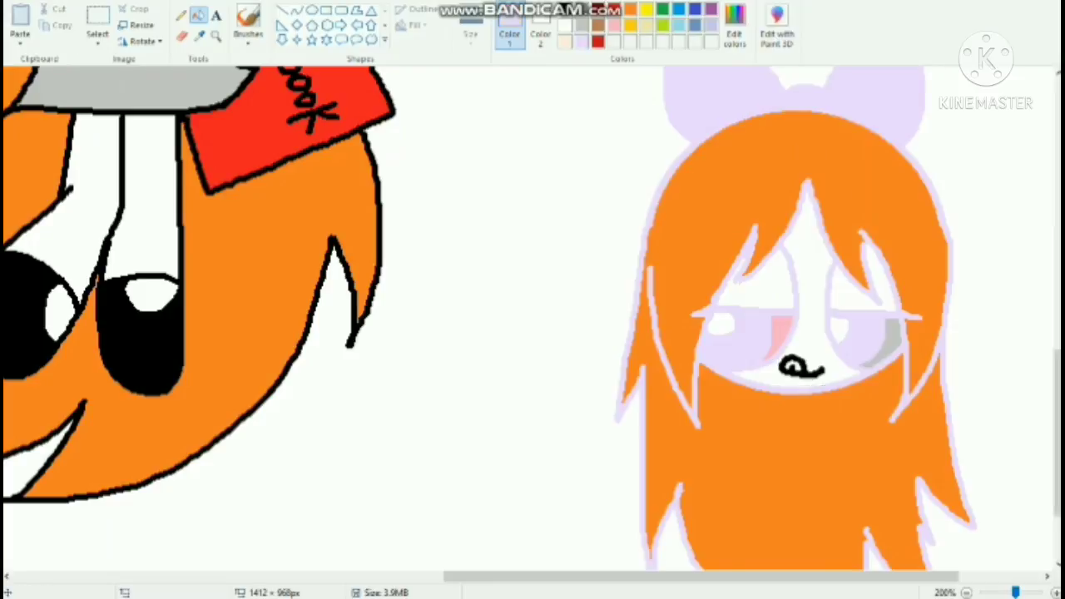
pyautogui.hotkey('ctrl', 'z')
pyautogui.click(757, 294)
pyautogui.click(874, 291)
pyautogui.click(615, 9)
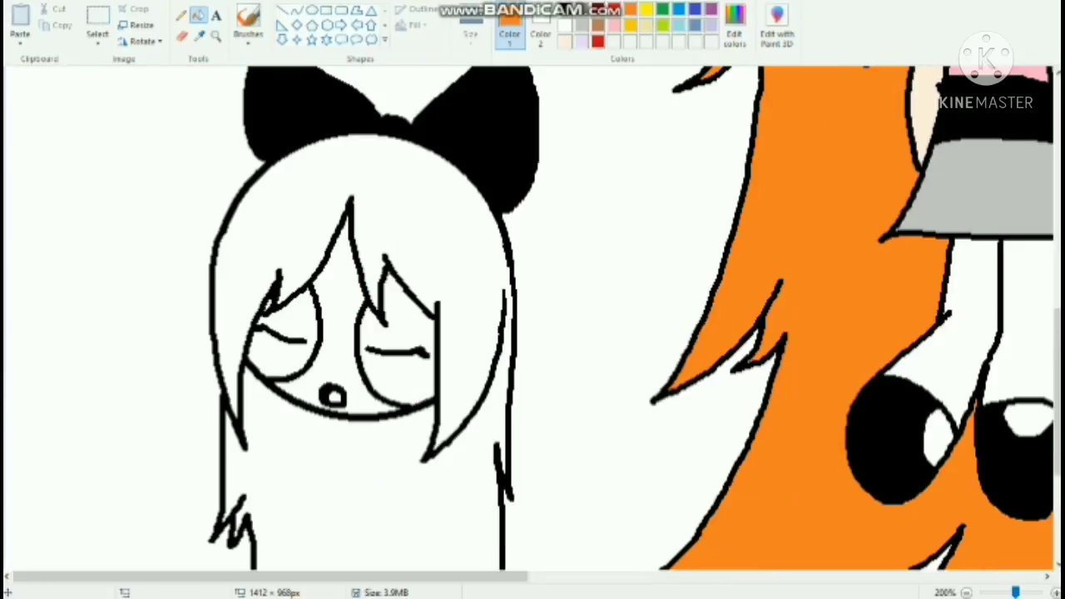
# Step: Fill the lower-left character's hair orange, and colour the mouth red along with both closed eyes
pyautogui.click(450, 354)
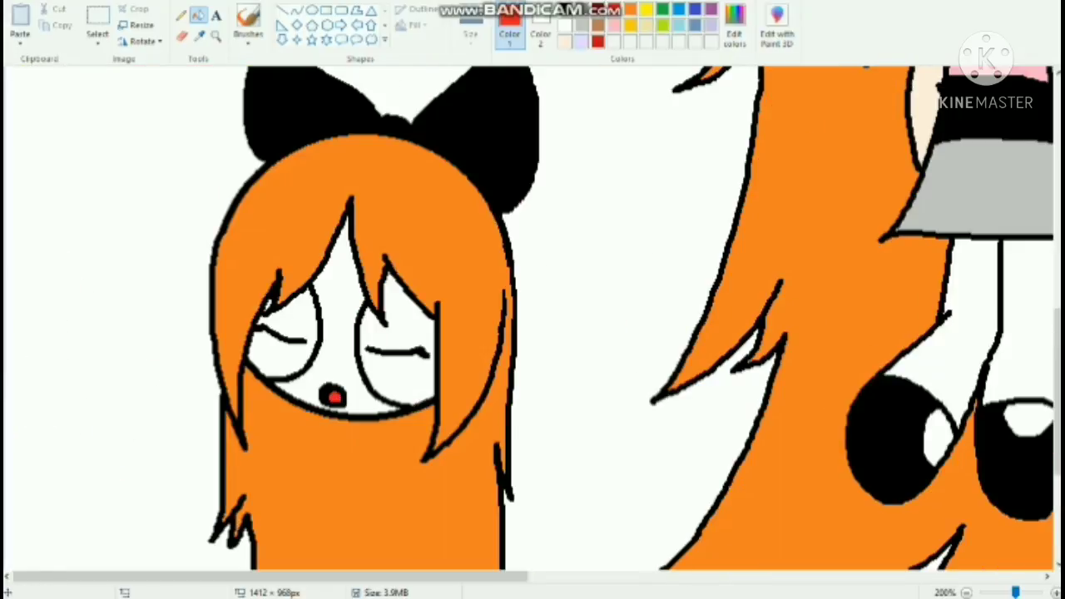
pyautogui.click(391, 383)
pyautogui.click(283, 358)
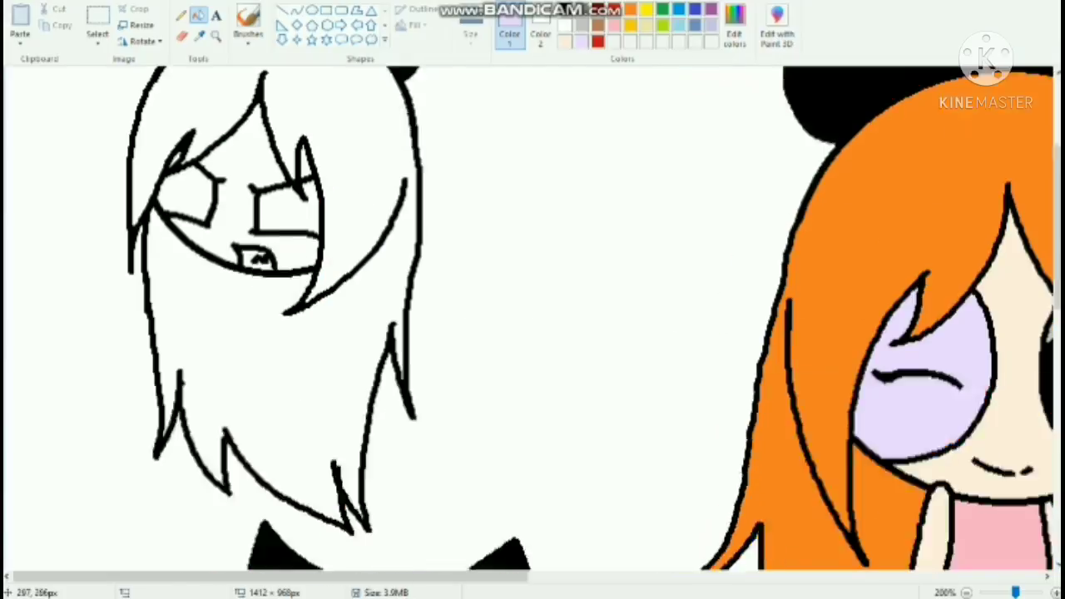
# Step: Fill the upper-left character's hair orange
pyautogui.scroll(2, 452, 302)
pyautogui.click(630, 9)
pyautogui.click(347, 216)
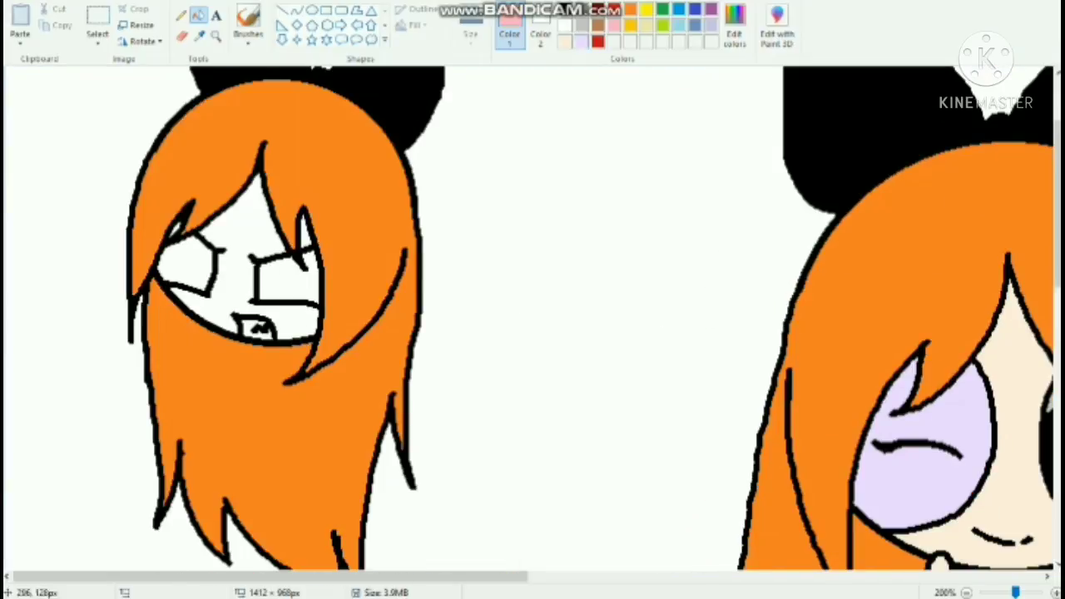
# Step: Fill the upper-left character's left eye pink, the right eye grey and the face a light skin tone
pyautogui.click(187, 260)
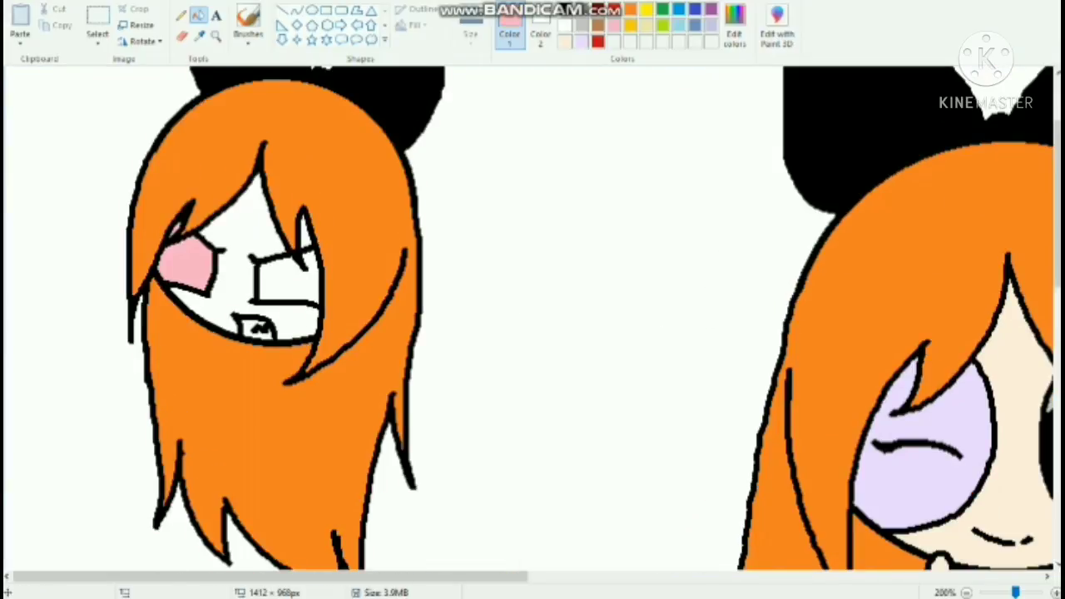
pyautogui.click(303, 283)
pyautogui.click(565, 42)
pyautogui.click(237, 229)
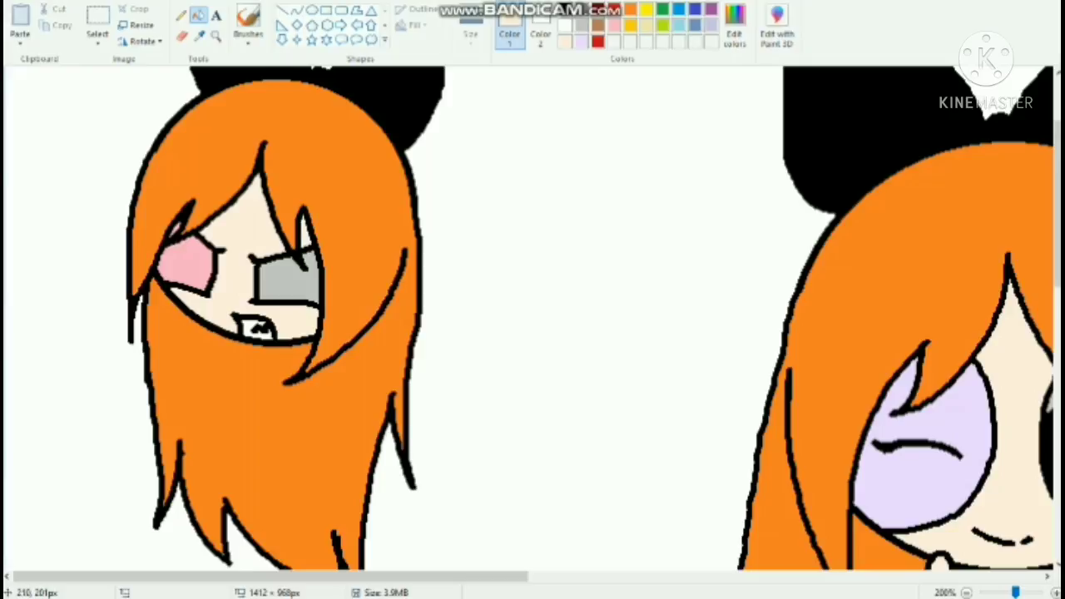
# Step: Paint a wide translucent pink glow over and around the upper-left character's left eye with a brush
pyautogui.click(248, 42)
pyautogui.click(312, 99)
pyautogui.click(472, 38)
pyautogui.click(496, 99)
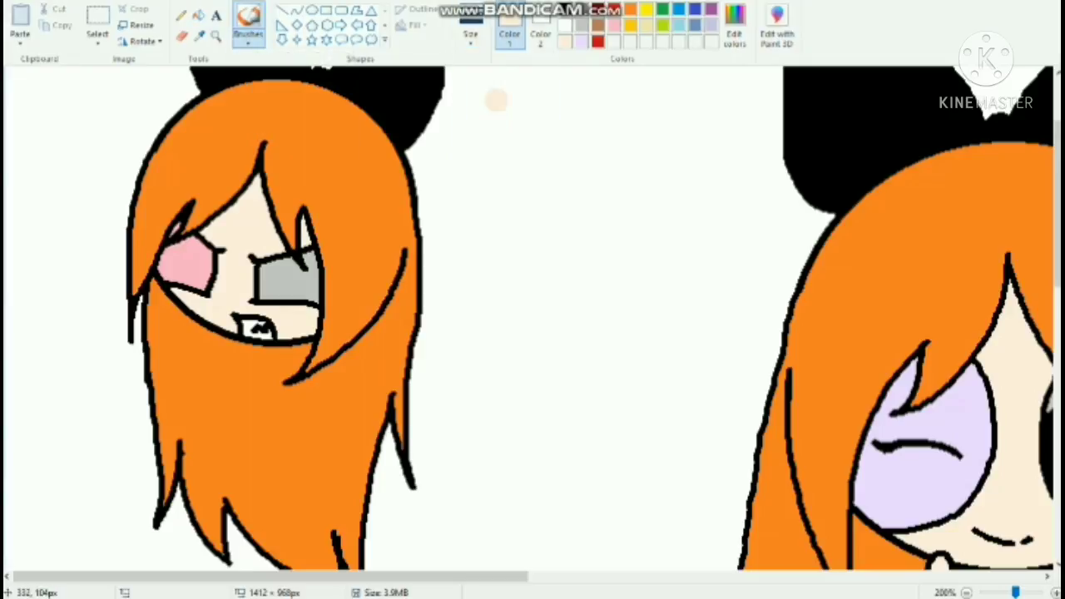
pyautogui.click(614, 26)
pyautogui.moveTo(220, 250)
pyautogui.mouseDown()
pyautogui.moveTo(152, 278)
pyautogui.moveTo(214, 257)
pyautogui.moveTo(254, 258)
pyautogui.moveTo(329, 304)
pyautogui.moveTo(258, 315)
pyautogui.mouseUp()
pyautogui.hotkey('ctrl', 'z')
pyautogui.hotkey('ctrl', 'z')
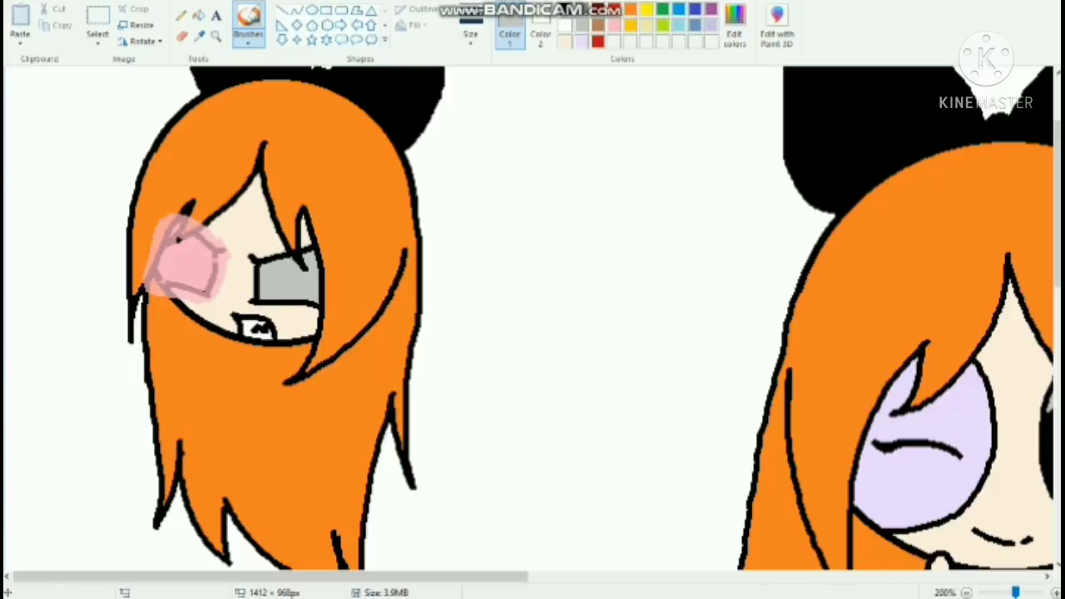
# Step: Paint a wide translucent grey glow over and around the upper-left character's right eye
pyautogui.moveTo(253, 264)
pyautogui.mouseDown()
pyautogui.moveTo(313, 251)
pyautogui.moveTo(303, 304)
pyautogui.moveTo(252, 274)
pyautogui.moveTo(247, 300)
pyautogui.mouseUp()
pyautogui.hotkey('ctrl', 'z')
pyautogui.moveTo(243, 257)
pyautogui.mouseDown()
pyautogui.moveTo(275, 248)
pyautogui.moveTo(333, 304)
pyautogui.moveTo(250, 304)
pyautogui.moveTo(249, 274)
pyautogui.mouseUp()
pyautogui.scroll(-3, 641, 336)
pyautogui.scroll(2, 645, 336)
pyautogui.scroll(-1, 362, 430)
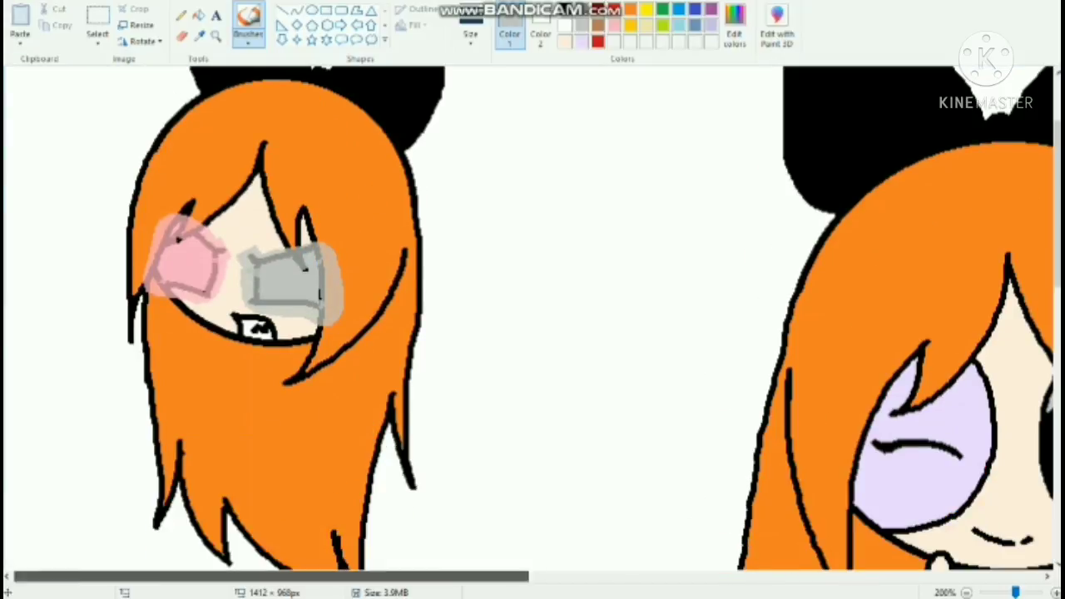
# Step: Draw pink zigzag blush marks under both eyes of the central girl with the Pencil
pyautogui.moveTo(333, 577); pyautogui.dragTo(624, 577)
pyautogui.click(181, 15)
pyautogui.click(614, 26)
pyautogui.scroll(-2, 378, 520)
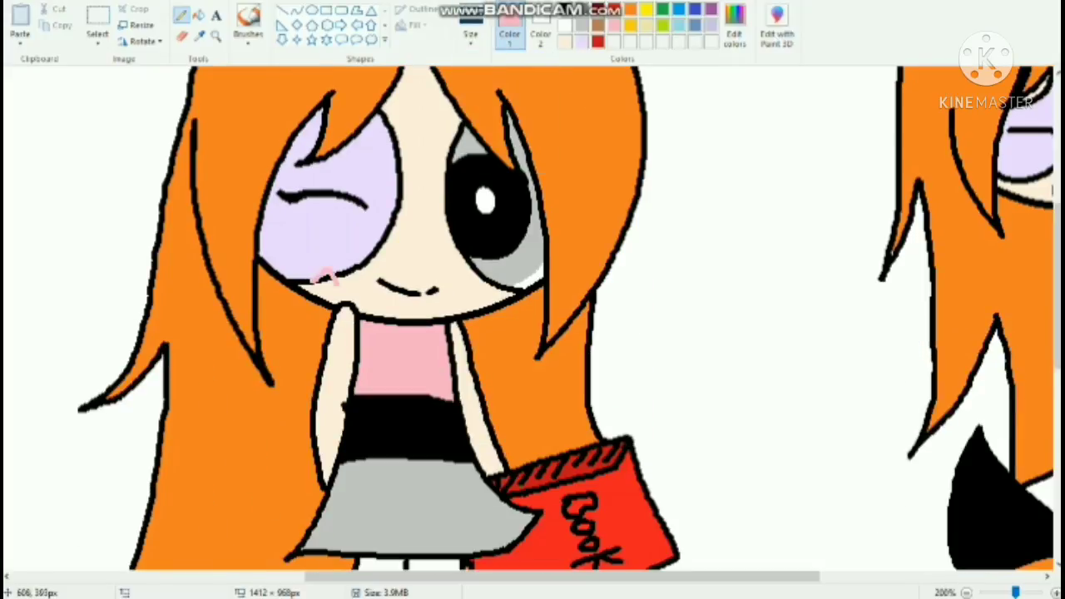
pyautogui.scroll(3, 532, 325)
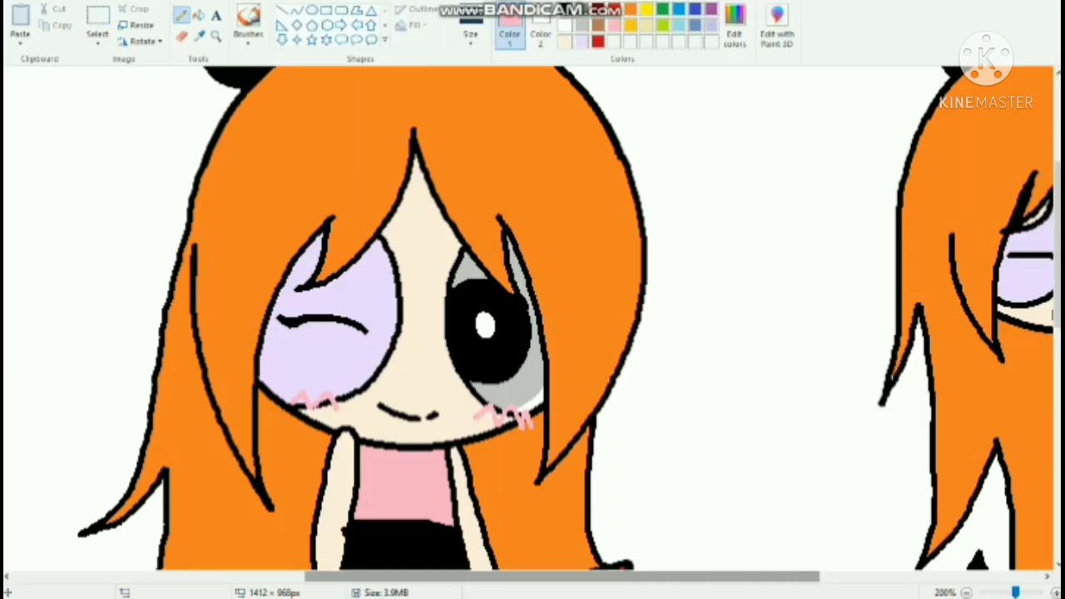
pyautogui.hscroll(6, 533, 325)
pyautogui.scroll(3, 533, 325)
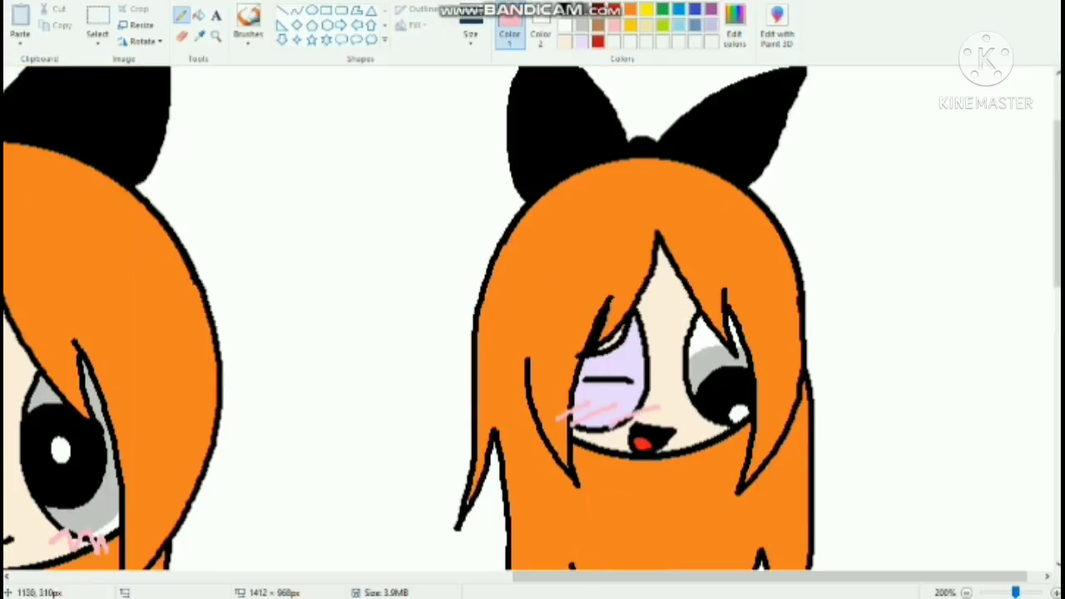
pyautogui.moveTo(646, 431); pyautogui.dragTo(682, 410)
pyautogui.moveTo(671, 436); pyautogui.dragTo(719, 407)
pyautogui.moveTo(696, 442); pyautogui.dragTo(764, 411)
pyautogui.hotkey('ctrl', 'z')
pyautogui.hotkey('ctrl', 'z')
pyautogui.hotkey('ctrl', 'z')
pyautogui.hotkey('ctrl', 'z')
pyautogui.hotkey('ctrl', 'z')
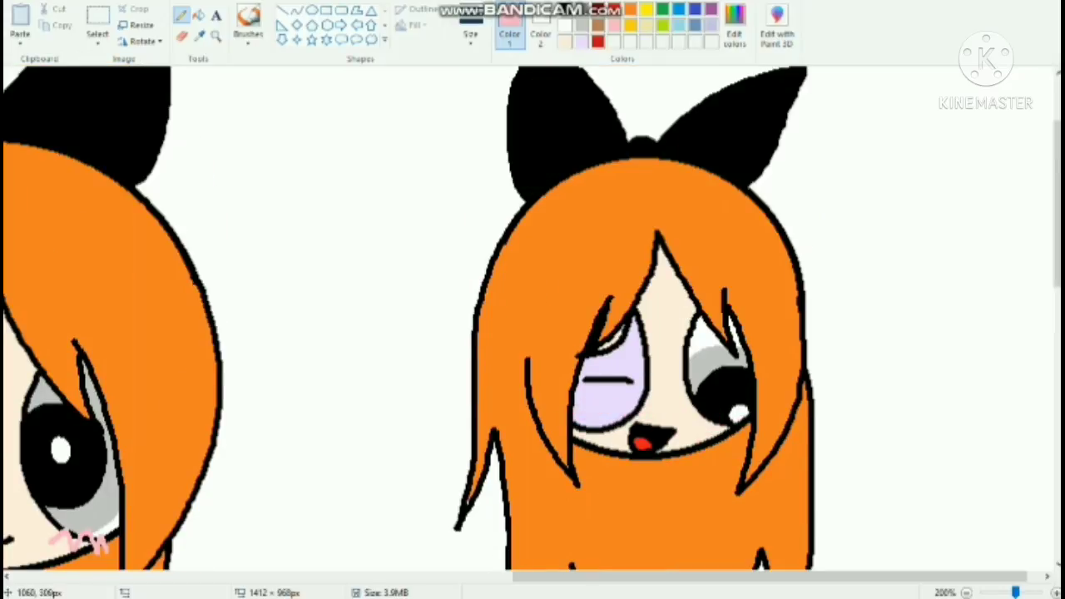
# Step: Draw a row of slanted pink blush strokes across the upper-right character's face below the eyes
pyautogui.moveTo(572, 407)
pyautogui.mouseDown()
pyautogui.moveTo(650, 400)
pyautogui.moveTo(603, 391)
pyautogui.moveTo(753, 404)
pyautogui.mouseUp()
pyautogui.hotkey('ctrl', 'z')
pyautogui.scroll(-5, 533, 316)
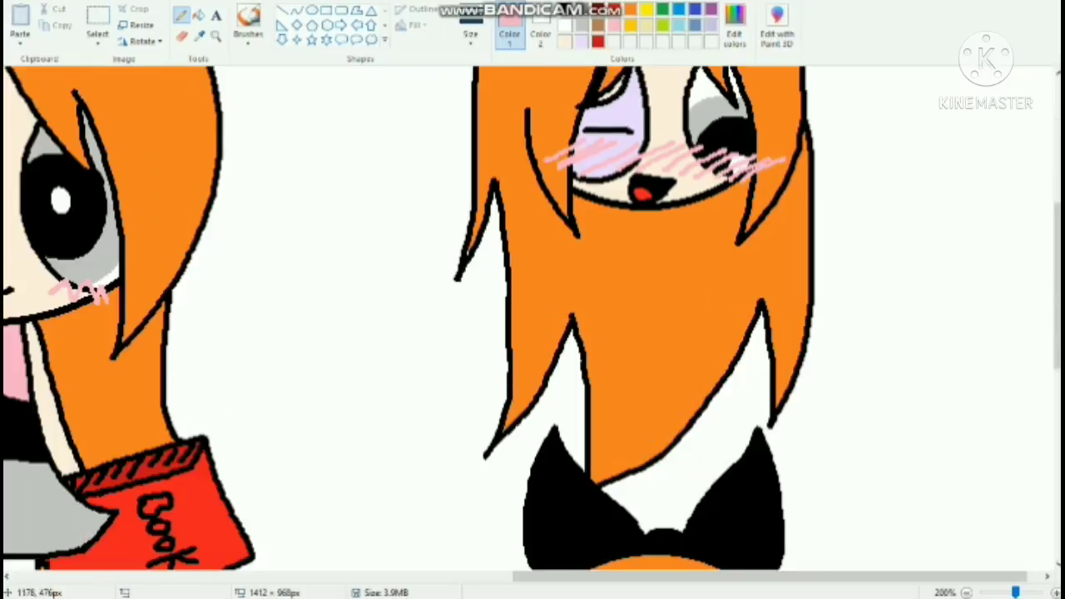
pyautogui.scroll(7, 532, 316)
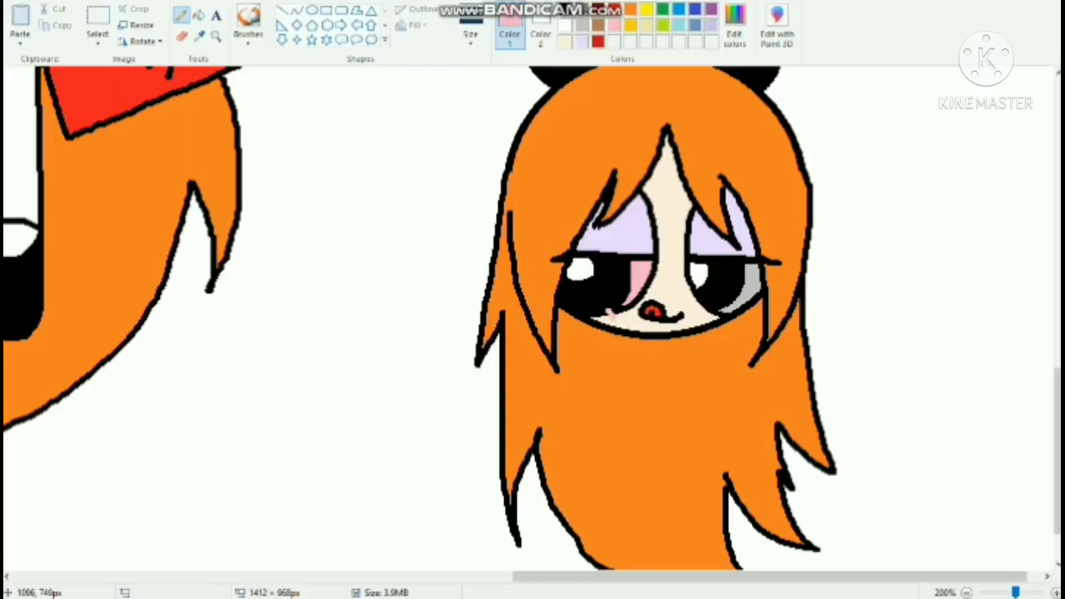
# Step: Draw pink zigzag blush marks under both eyes of the lower-right character with the Pencil
pyautogui.moveTo(575, 326); pyautogui.dragTo(611, 316)
pyautogui.moveTo(840, 576); pyautogui.dragTo(347, 576)
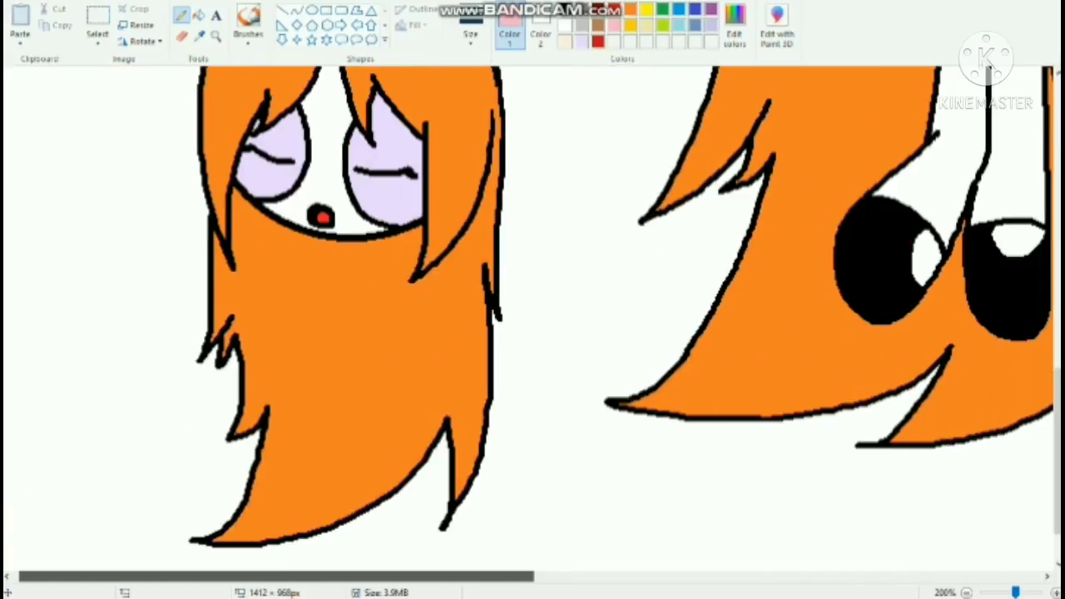
pyautogui.scroll(3, 321, 470)
pyautogui.moveTo(369, 478); pyautogui.dragTo(404, 483)
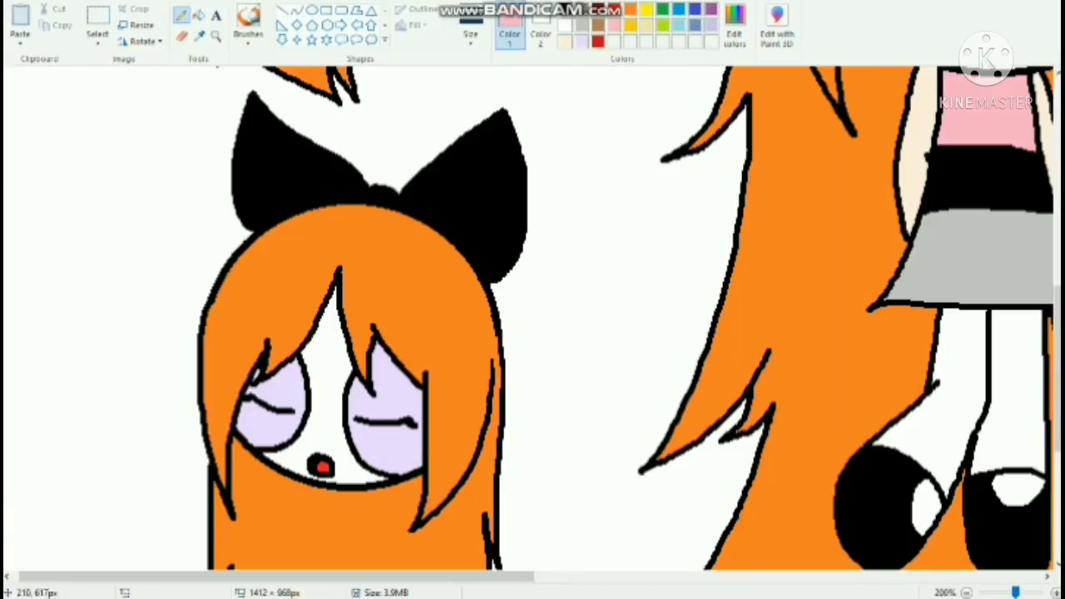
# Step: Draw a red anger mark of short curved strokes on the upper-left character's hair with the Pencil
pyautogui.scroll(10, 532, 324)
pyautogui.click(614, 9)
pyautogui.moveTo(323, 254)
pyautogui.mouseDown()
pyautogui.moveTo(331, 263)
pyautogui.moveTo(313, 278)
pyautogui.mouseUp()
pyautogui.moveTo(343, 254); pyautogui.dragTo(343, 252)
pyautogui.moveTo(359, 290); pyautogui.dragTo(366, 301)
pyautogui.moveTo(323, 303); pyautogui.dragTo(348, 310)
pyautogui.scroll(-10, 348, 333)
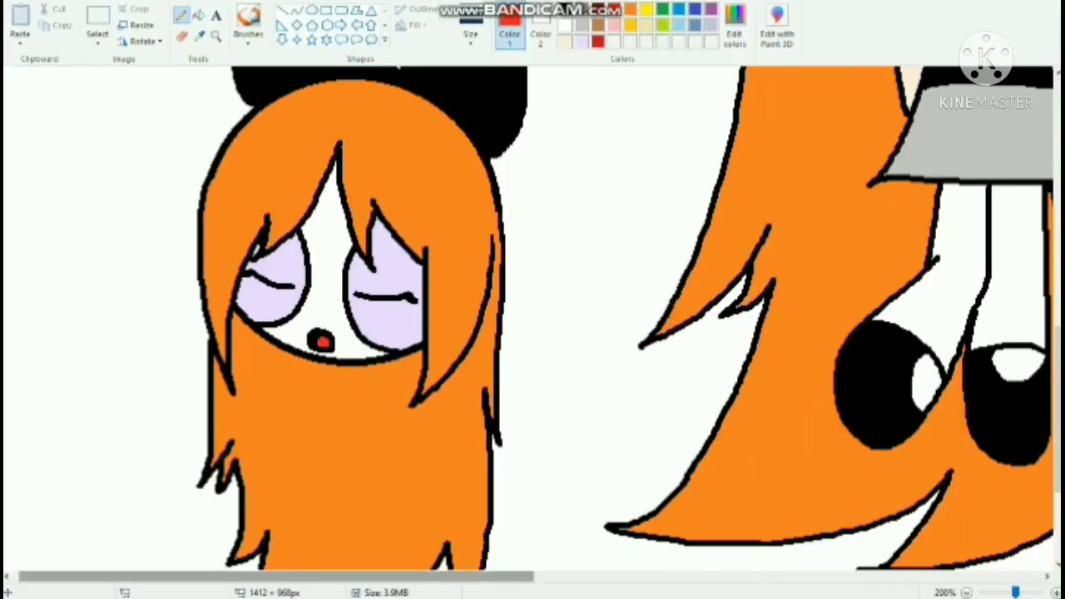
# Step: Draw short slanted pink lines on the upper-right character's hair and fill the lower-left character's face with cream
pyautogui.moveTo(390, 576); pyautogui.dragTo(876, 576)
pyautogui.scroll(2, 882, 563)
pyautogui.scroll(-3, 949, 563)
pyautogui.scroll(3, 945, 566)
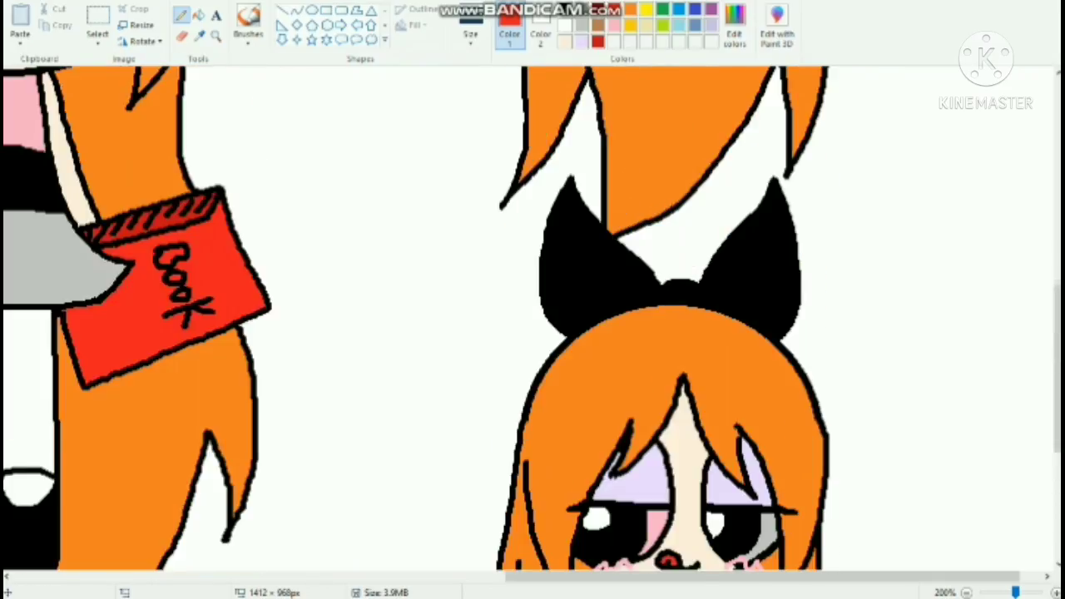
pyautogui.scroll(8, 945, 566)
pyautogui.click(565, 10)
pyautogui.scroll(-12, 666, 499)
pyautogui.hscroll(-10, 533, 325)
pyautogui.scroll(2, 533, 325)
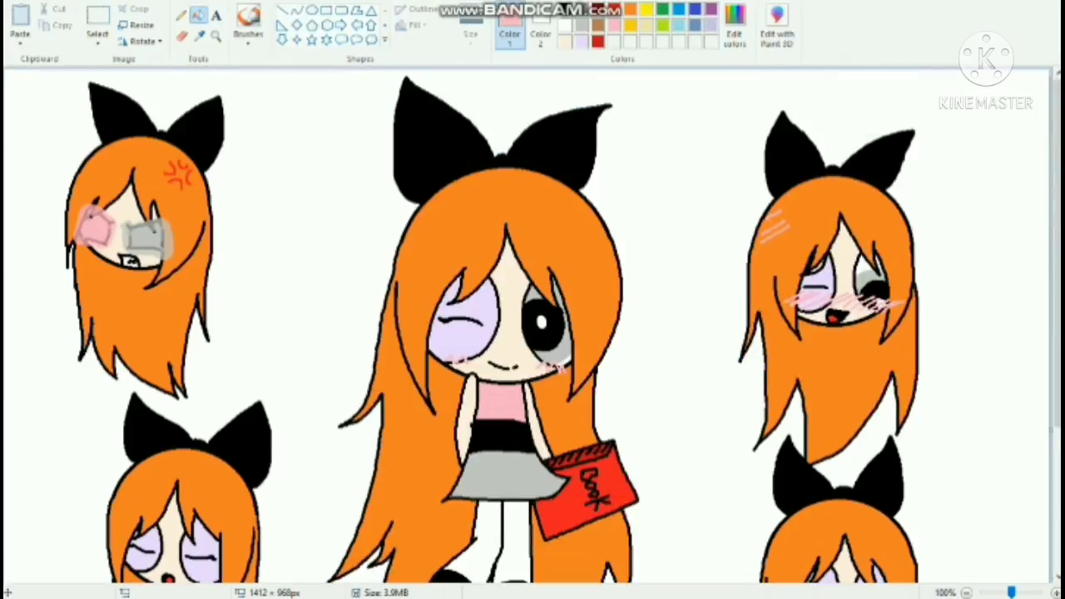
# Step: Define a custom pink with red 255, green 125 and blue 168 and fill the white background with it
pyautogui.click(735, 27)
pyautogui.moveTo(691, 207); pyautogui.dragTo(691, 222)
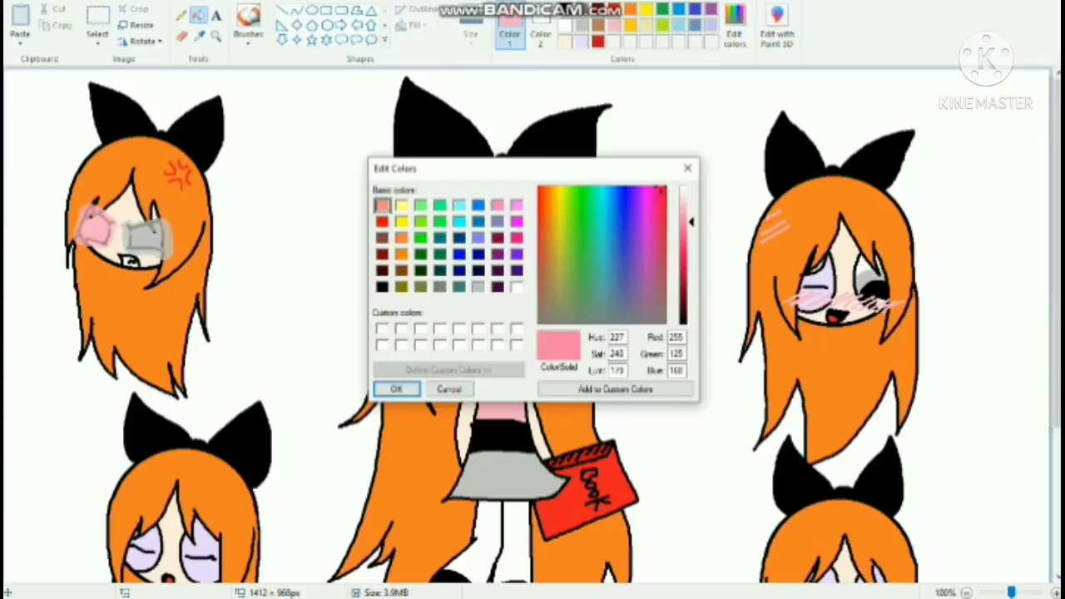
pyautogui.click(398, 390)
pyautogui.click(329, 250)
# Step: Divide the background with a vertical dark grey line down the middle and fill its right half with dark grey
pyautogui.click(182, 36)
pyautogui.click(541, 29)
pyautogui.click(582, 25)
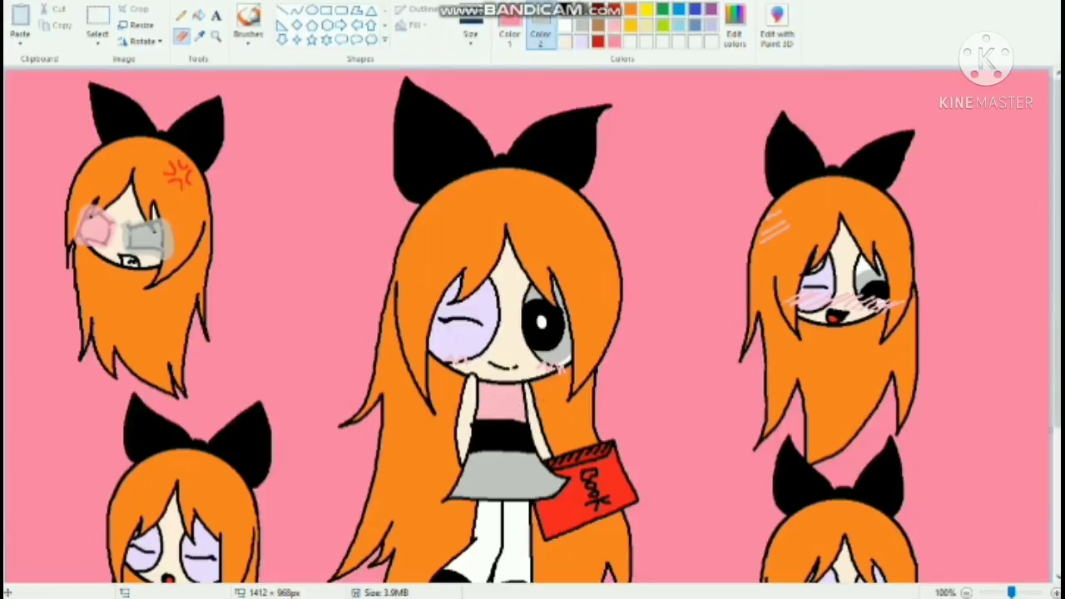
pyautogui.scroll(-3, 515, 83)
pyautogui.moveTo(525, 470); pyautogui.dragTo(525, 580)
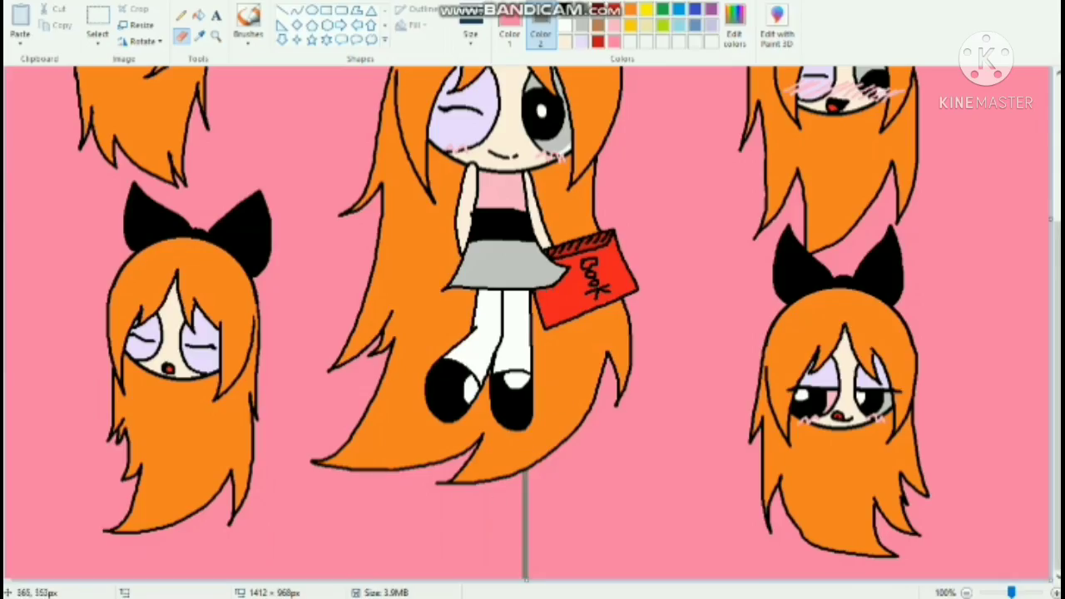
pyautogui.click(198, 15)
pyautogui.rightClick(649, 385)
# Step: Draw curved dark grey stripes across the pink half of the background with the Eraser, keeping them behind the characters
pyautogui.scroll(3, 649, 386)
pyautogui.click(182, 35)
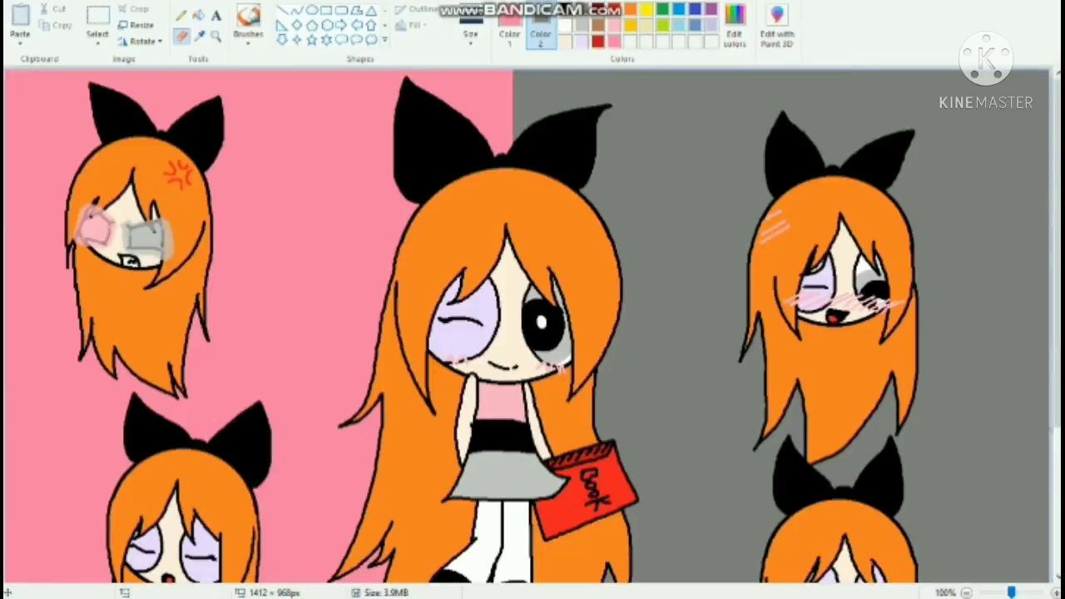
pyautogui.moveTo(512, 99); pyautogui.dragTo(4, 129)
pyautogui.moveTo(594, 143); pyautogui.dragTo(4, 245)
pyautogui.scroll(-1, 350, 223)
pyautogui.moveTo(523, 108); pyautogui.dragTo(4, 234)
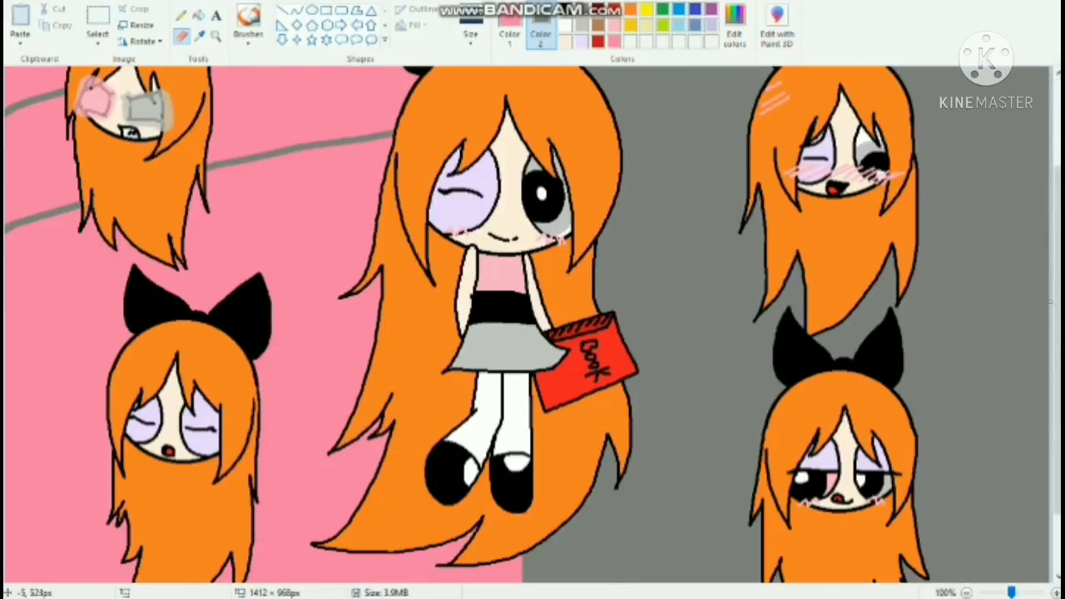
pyautogui.scroll(-1, 349, 217)
pyautogui.moveTo(523, 150); pyautogui.dragTo(4, 314)
pyautogui.moveTo(519, 318); pyautogui.dragTo(4, 555)
pyautogui.moveTo(478, 446); pyautogui.dragTo(257, 580)
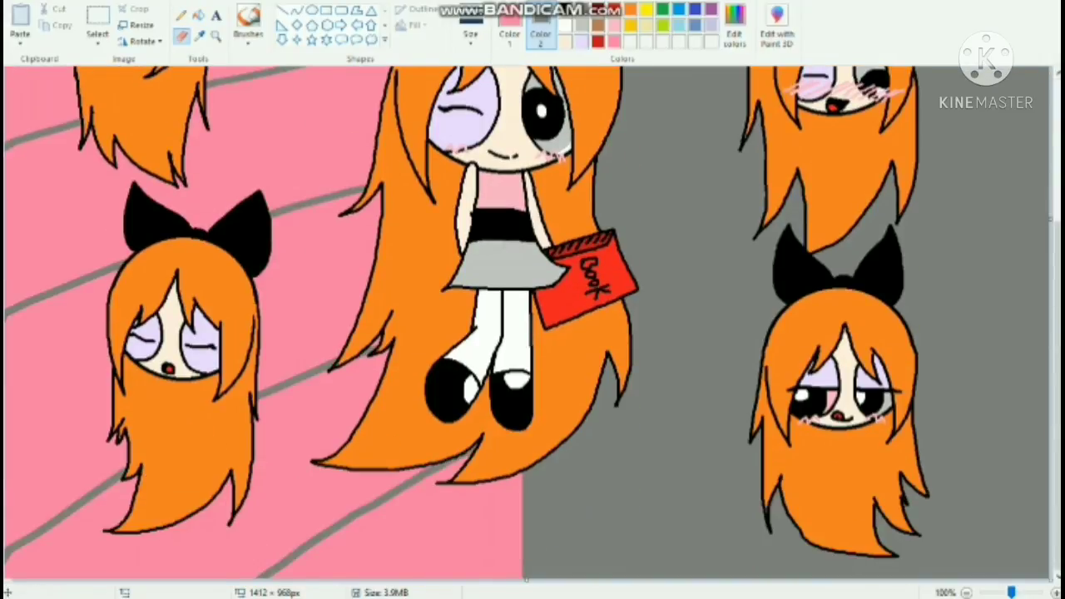
# Step: Draw two wavy pink stripes across the lower part of the grey background half with the Eraser
pyautogui.click(510, 34)
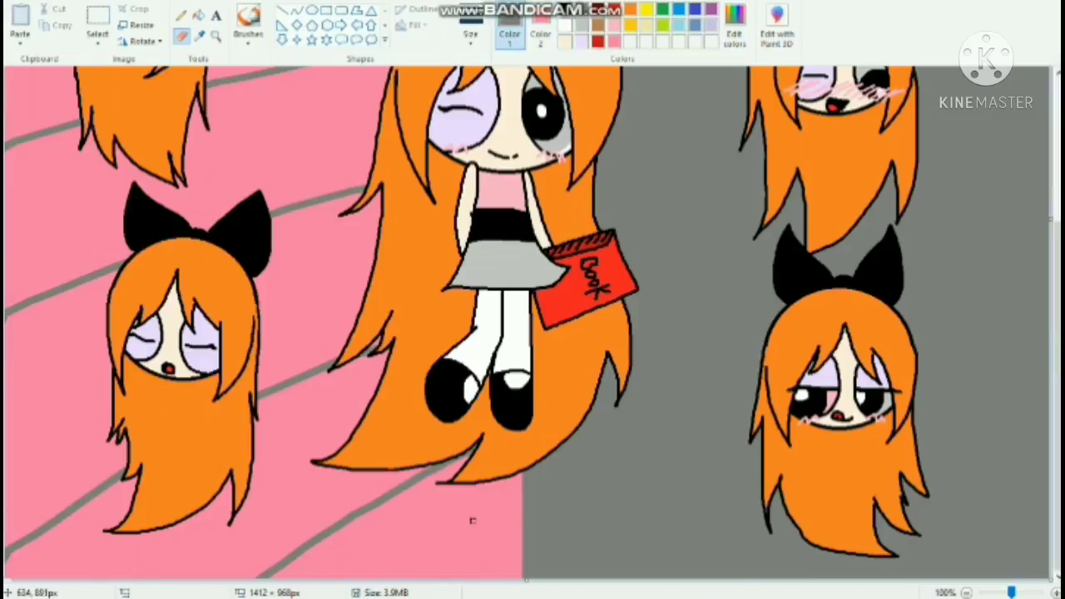
pyautogui.moveTo(523, 516); pyautogui.dragTo(749, 579)
pyautogui.scroll(3, 708, 533)
pyautogui.scroll(-3, 707, 533)
pyautogui.moveTo(630, 371); pyautogui.dragTo(1050, 385)
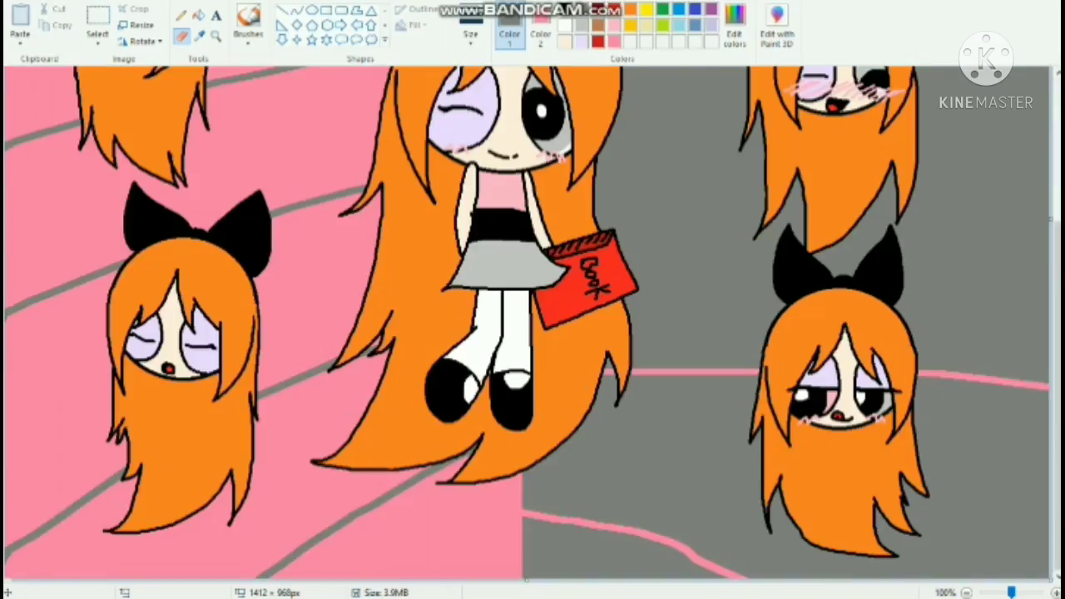
pyautogui.hotkey('ctrl', 'z')
pyautogui.moveTo(629, 363); pyautogui.dragTo(1051, 438)
# Step: Draw four more curved pink stripes across the middle and upper part of the grey background half
pyautogui.scroll(3, 403, 362)
pyautogui.moveTo(596, 348); pyautogui.dragTo(1050, 391)
pyautogui.scroll(2, 537, 365)
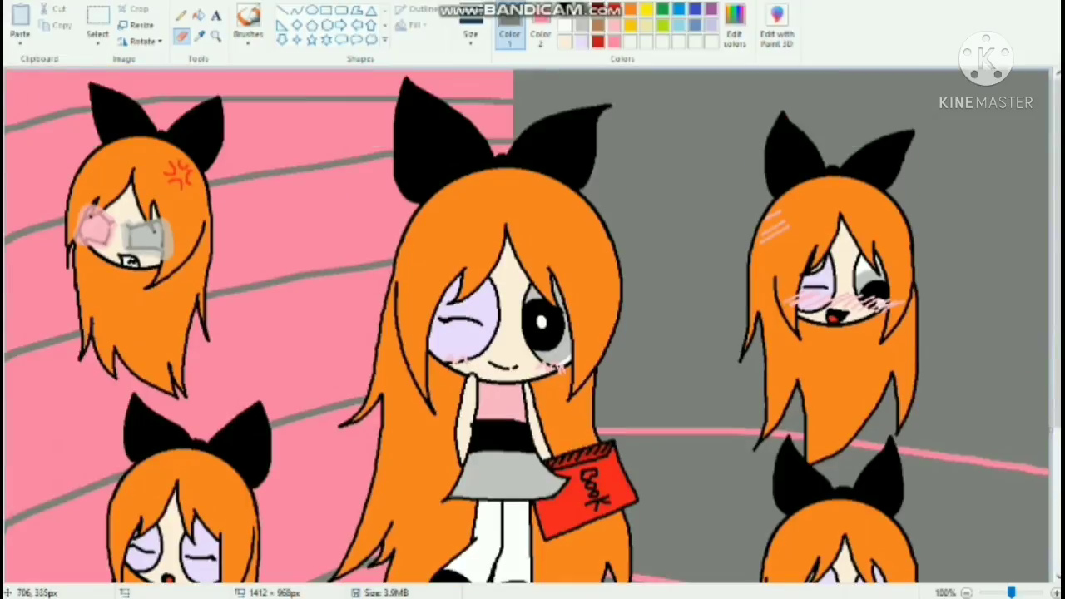
pyautogui.moveTo(620, 318); pyautogui.dragTo(1051, 376)
pyautogui.moveTo(591, 173); pyautogui.dragTo(1051, 190)
pyautogui.moveTo(514, 108); pyautogui.dragTo(1050, 111)
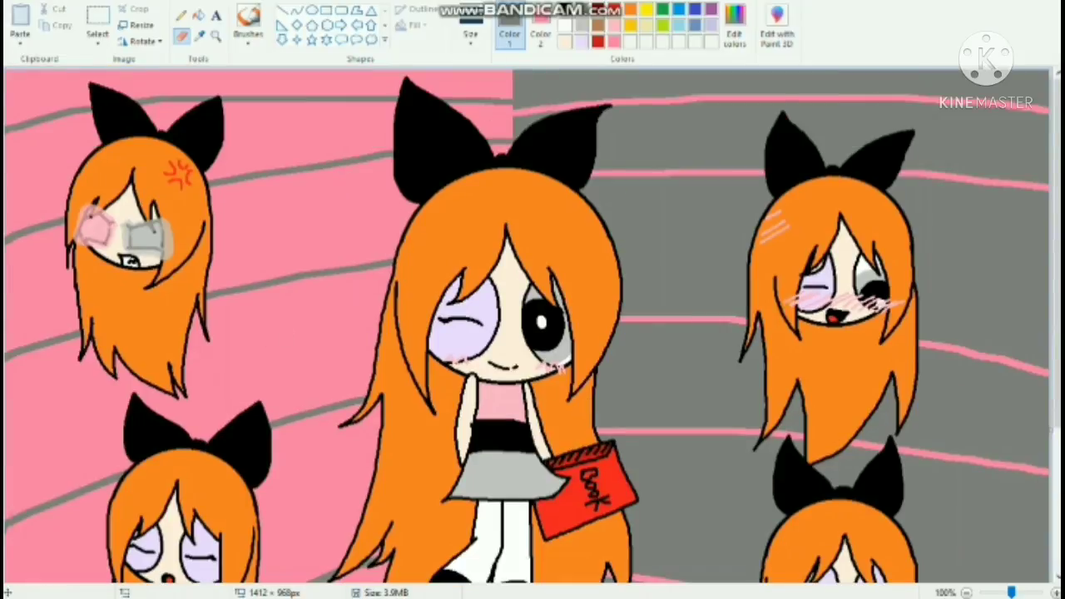
# Step: Look over the finished drawing and display it in full screen
pyautogui.scroll(-5, 291, 389)
pyautogui.scroll(5, 331, 320)
pyautogui.click(182, 15)
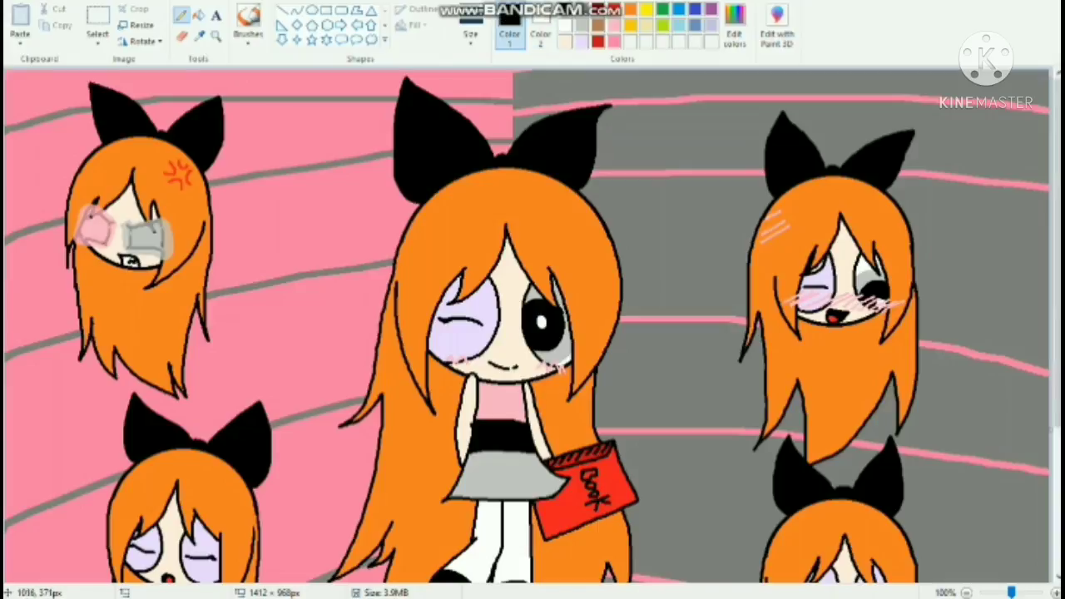
pyautogui.click(101, 1)
pyautogui.click(191, 23)
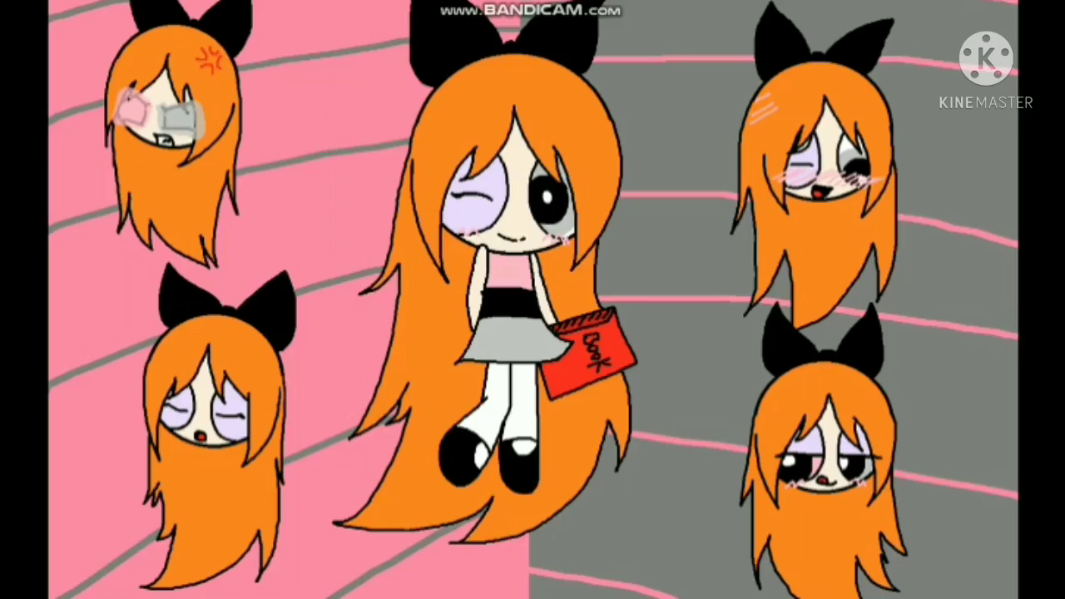